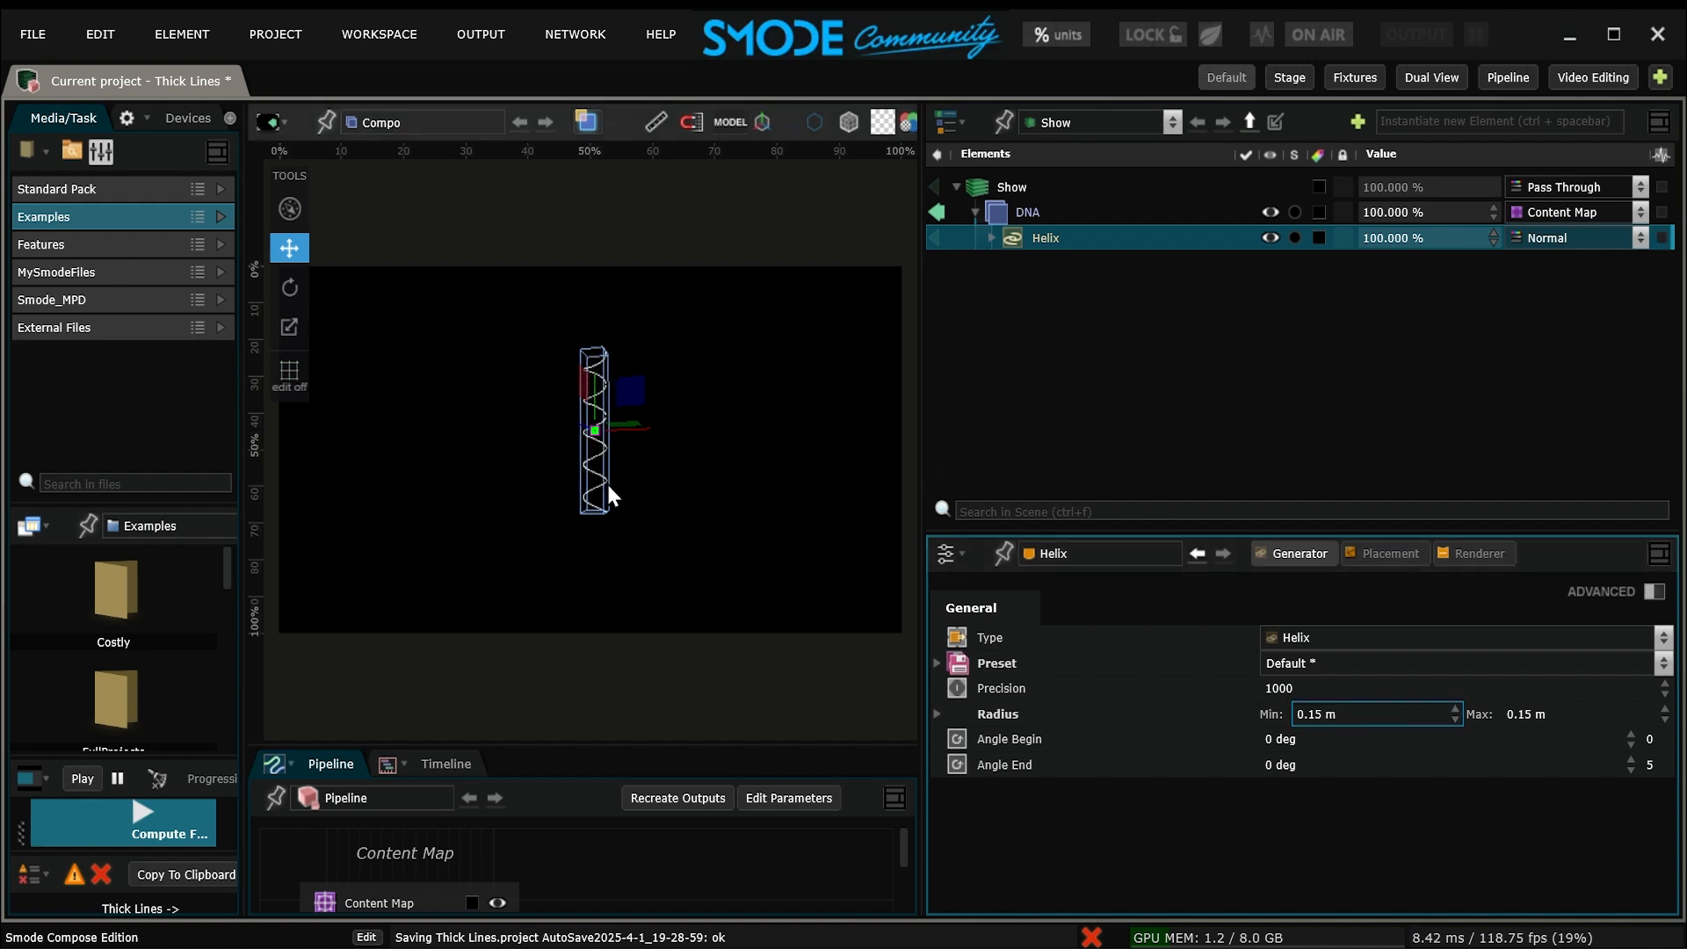
- Set the helix's Angle End to 2 turns and enlarge the viewport around it
scroll(593, 466, down, 1)
scroll(593, 472, up, 4)
scroll(592, 471, down, 2)
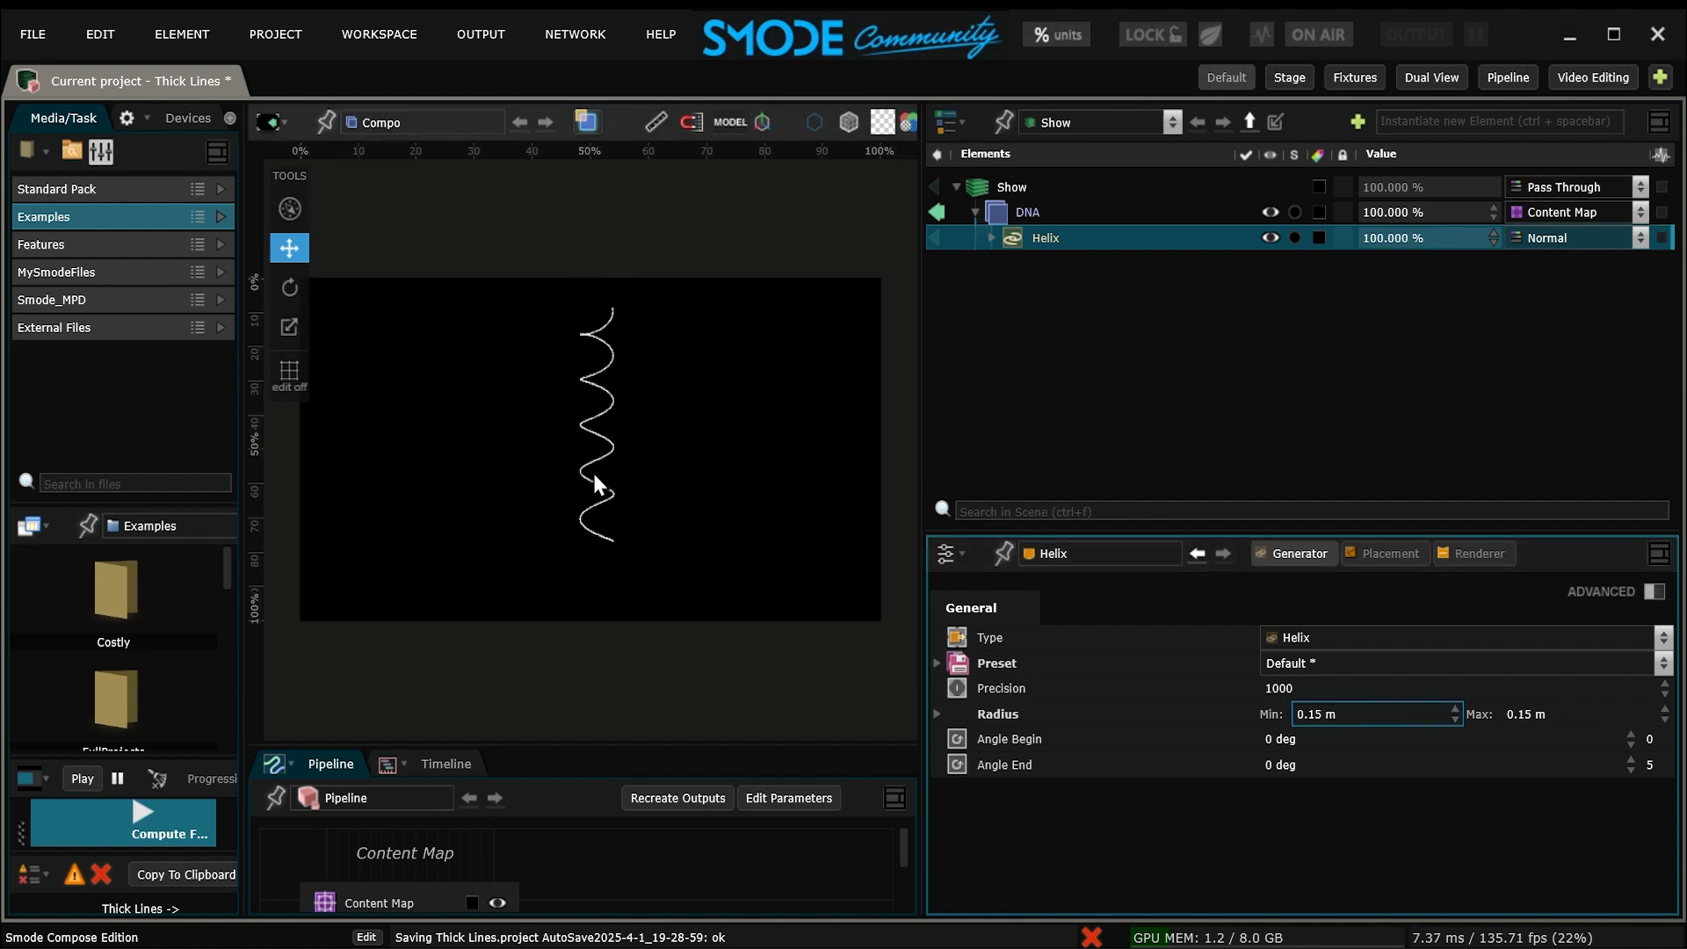
click(1652, 766)
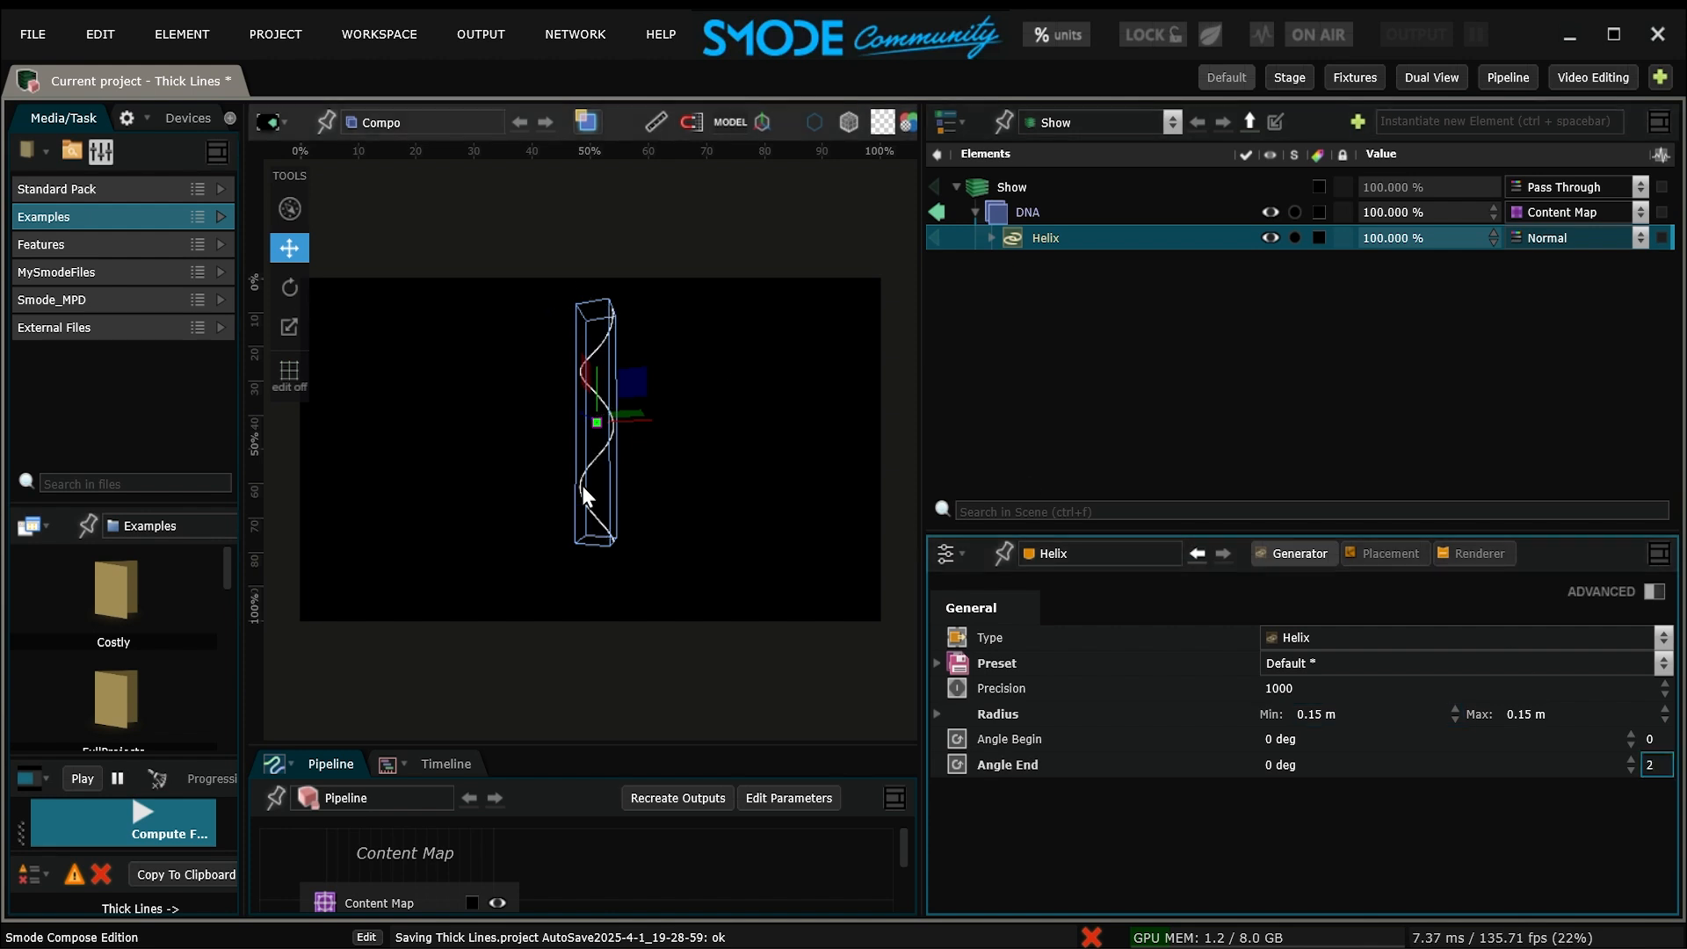
scroll(604, 444, up, 4)
drag(922, 294, 1010, 286)
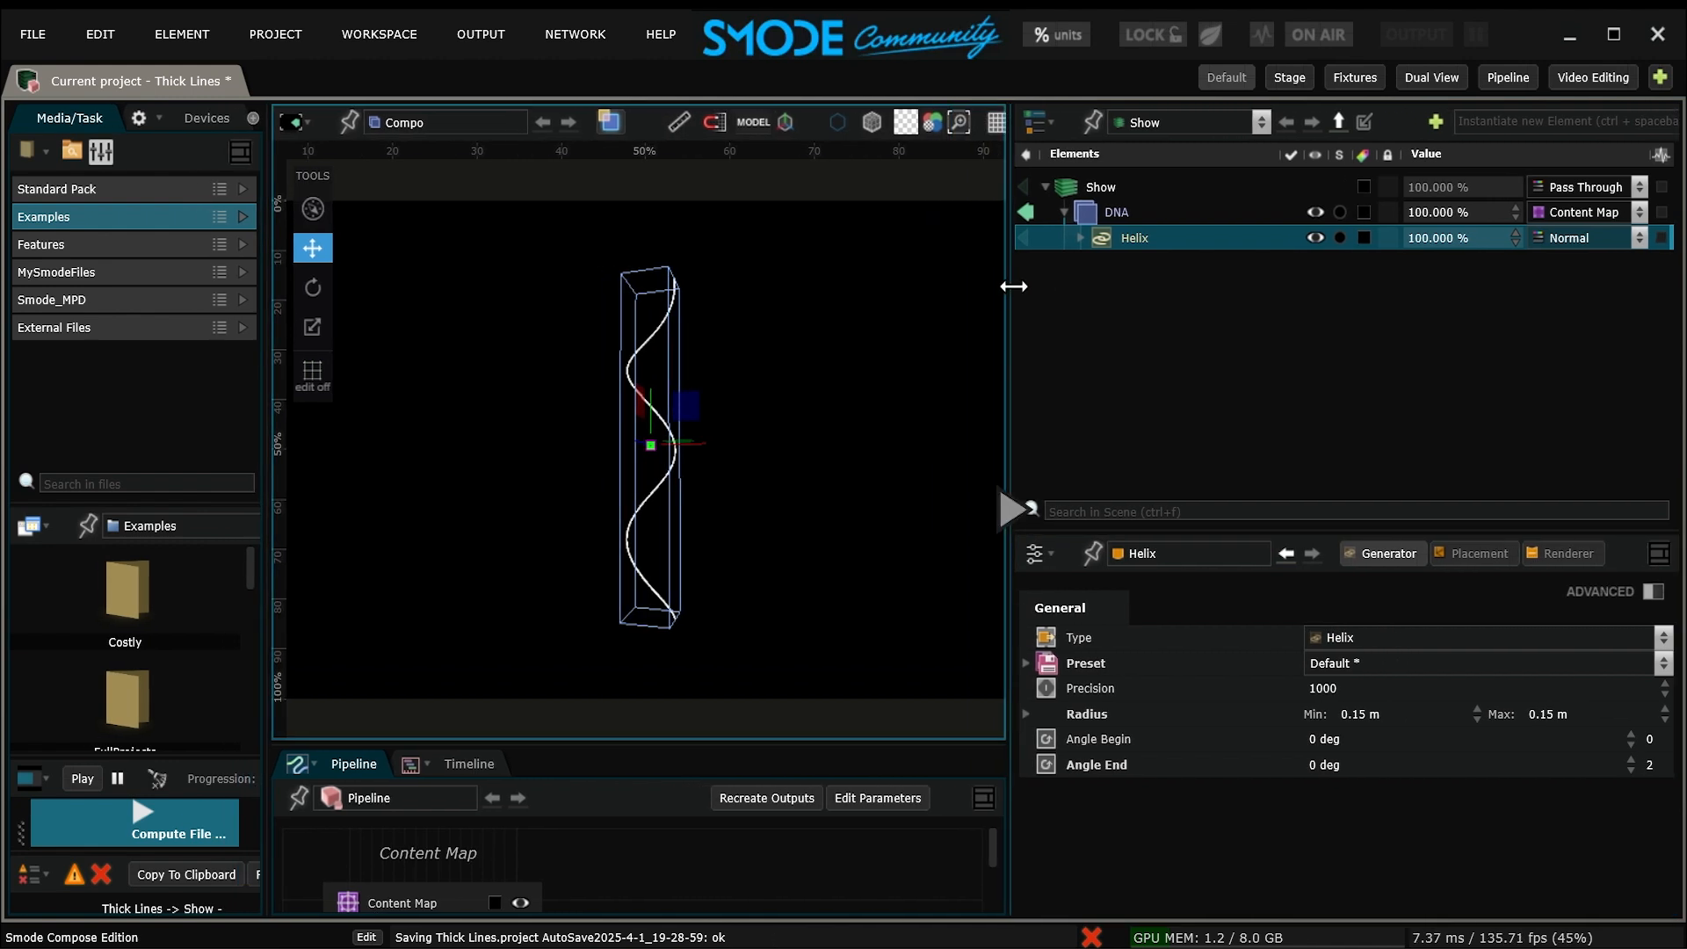
- Add a Repeat operator to the Helix layer with a count of 2
right_click(1158, 240)
mouse_move(929, 447)
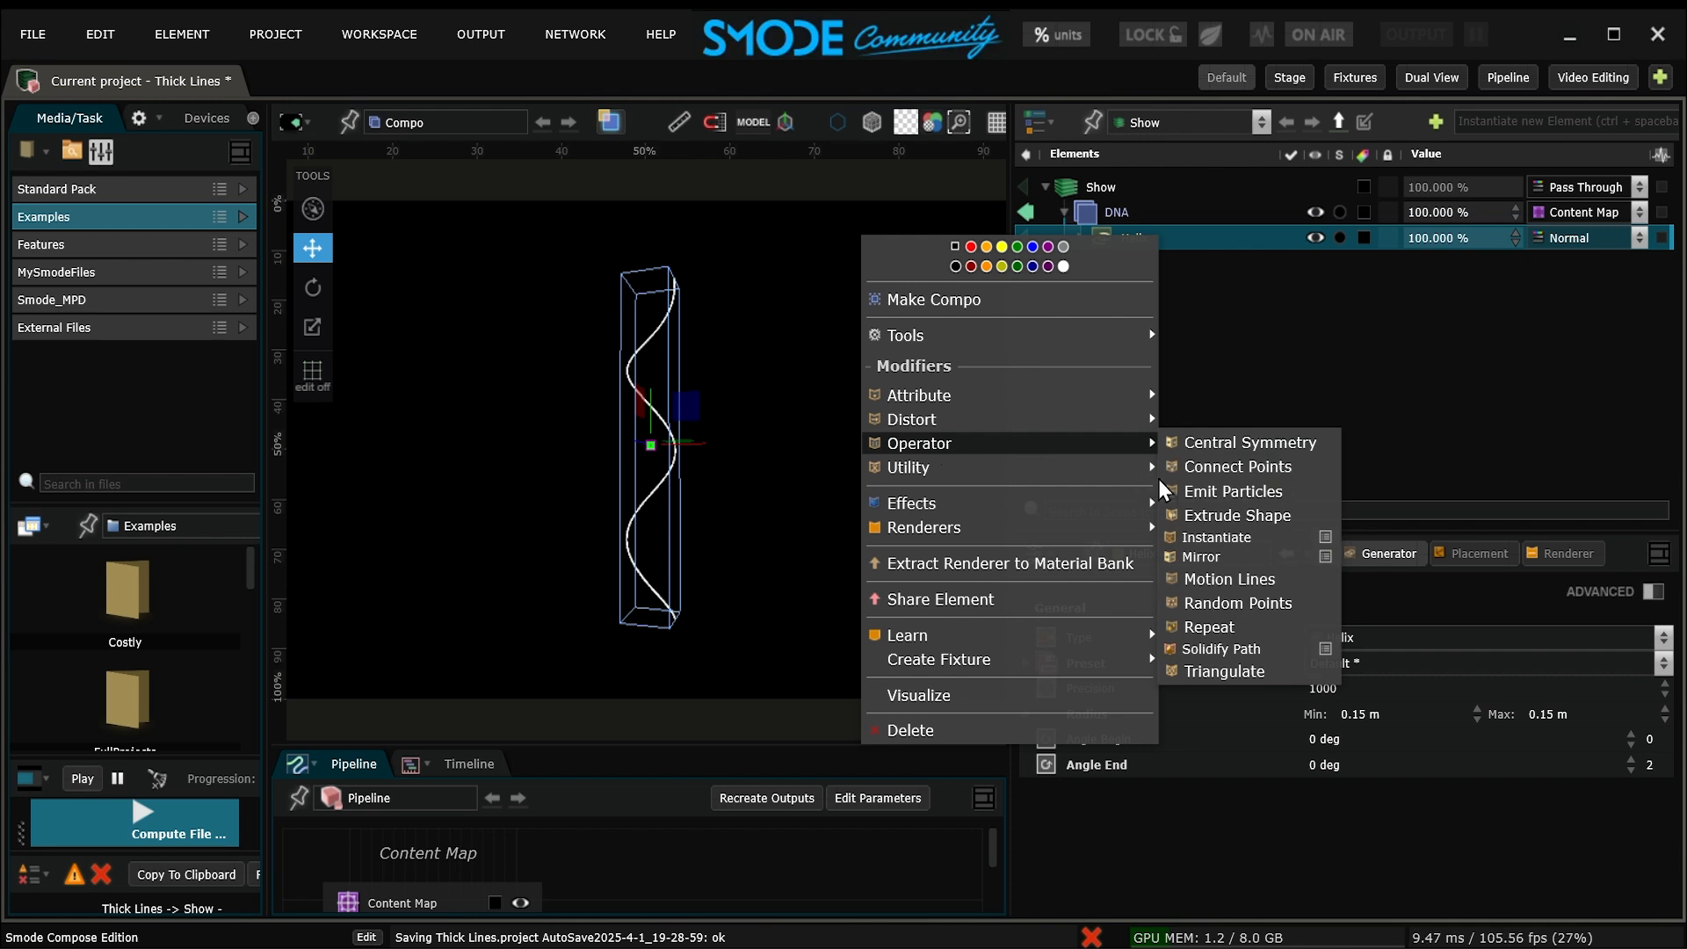
click(1192, 627)
double_click(1311, 661)
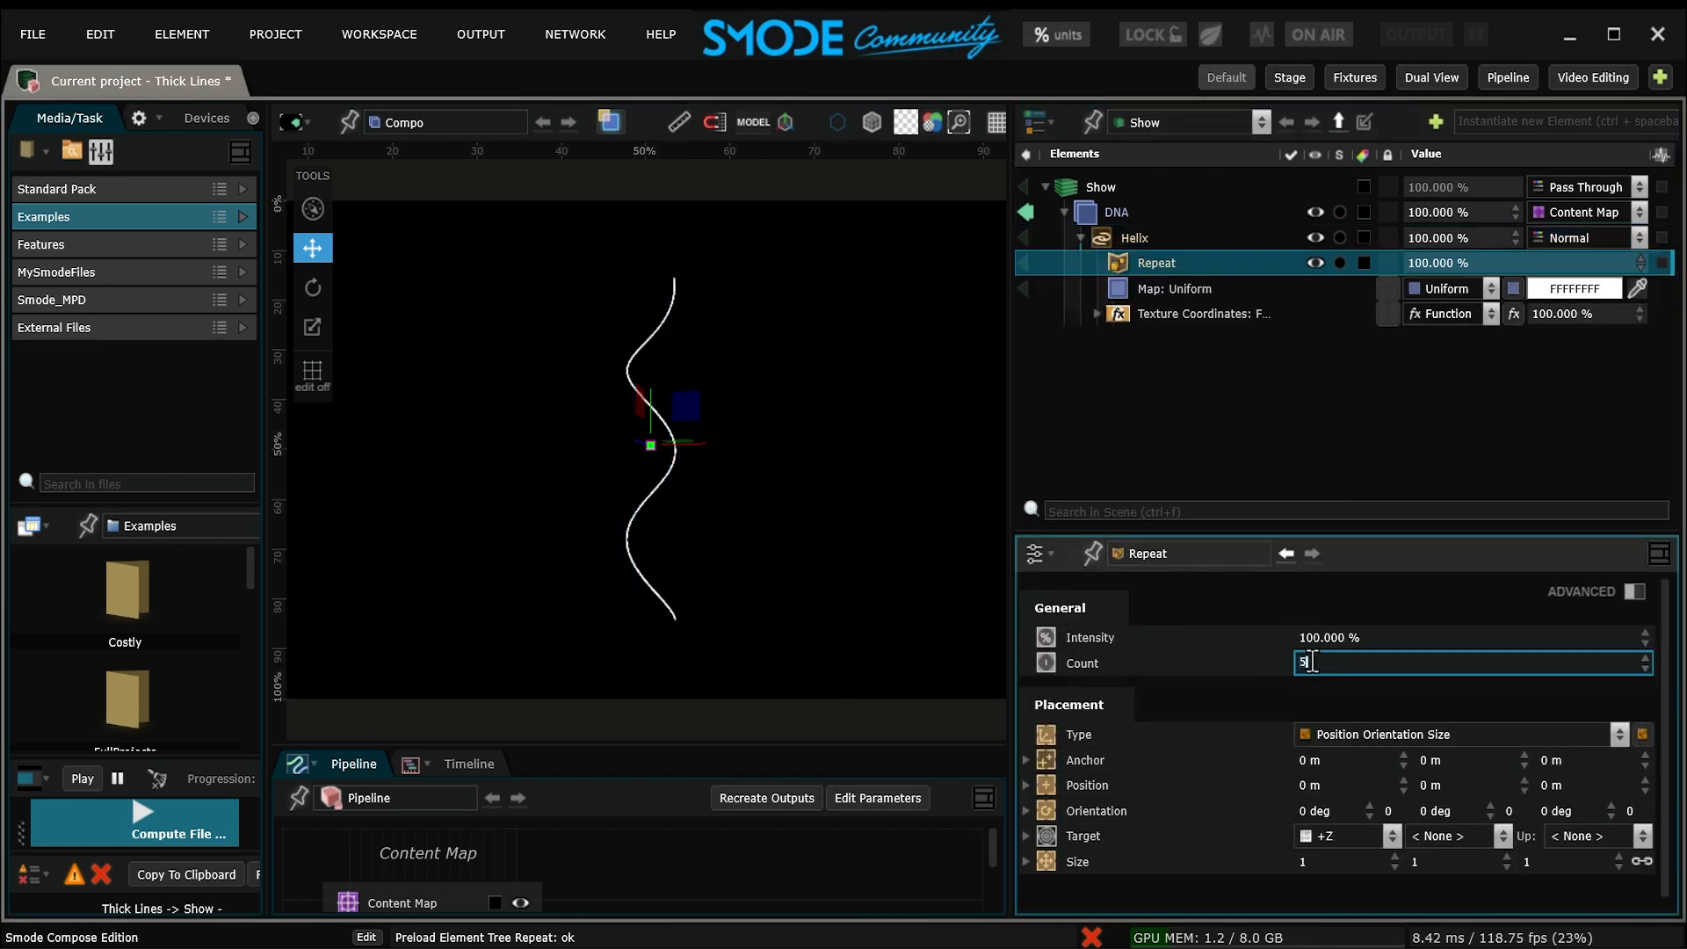
text(2)
key(Return)
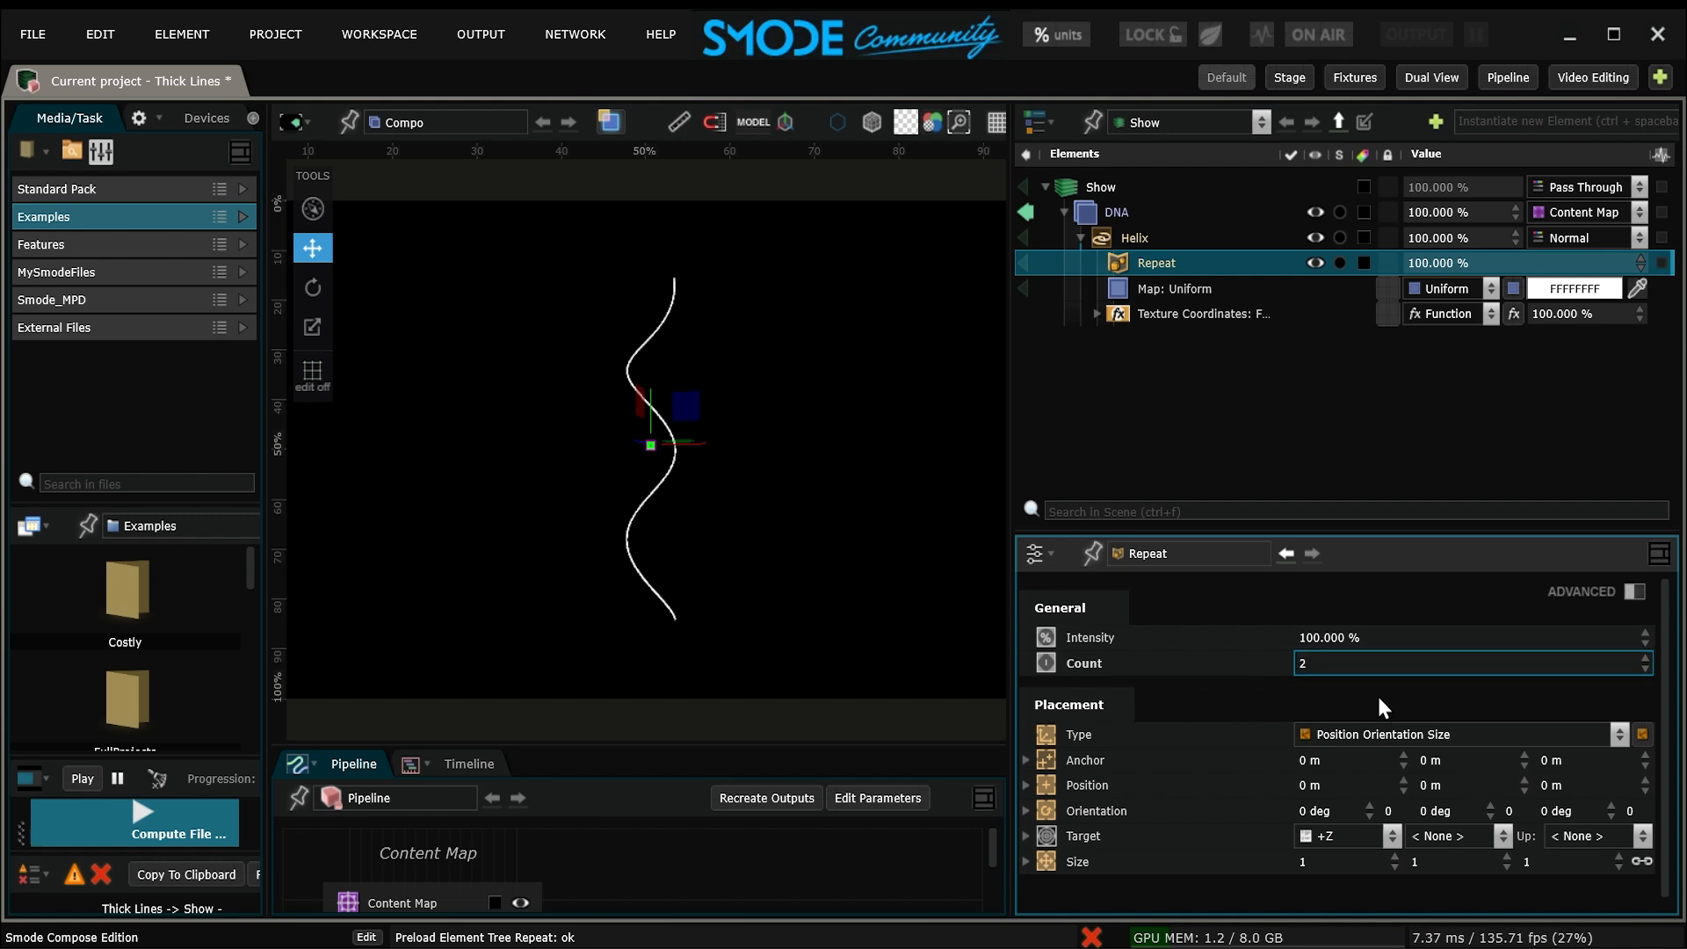
- Set the helix Repeat's Y orientation to 180 deg to form the opposite strand
double_click(1450, 810)
text(180)
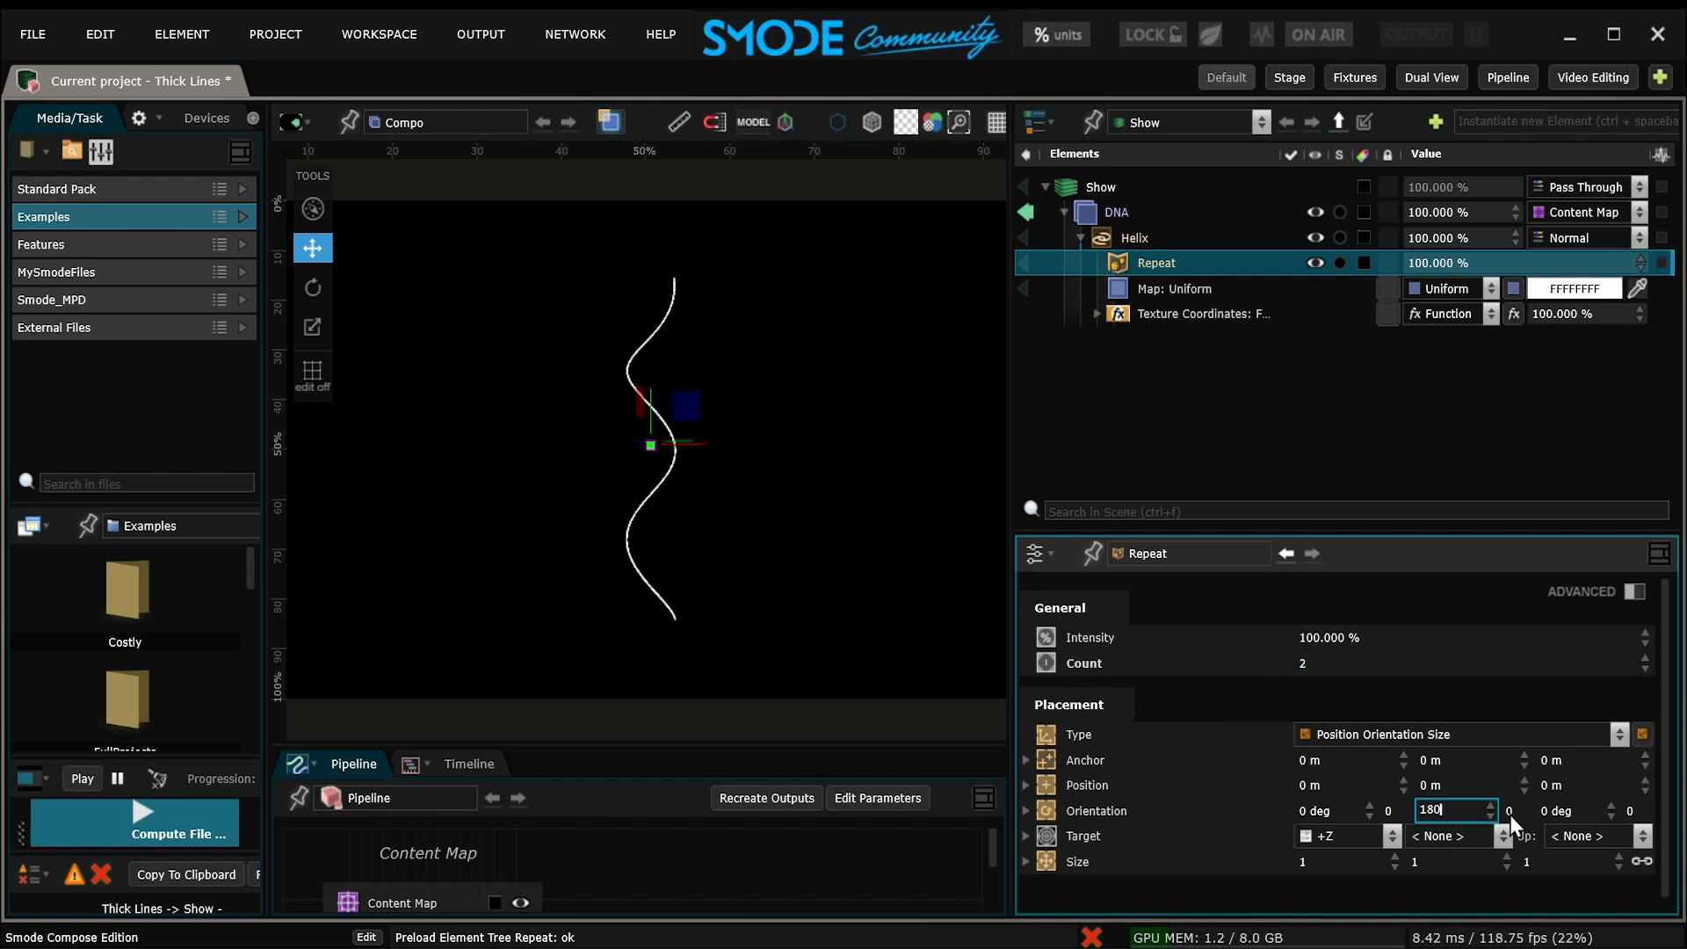
key(Return)
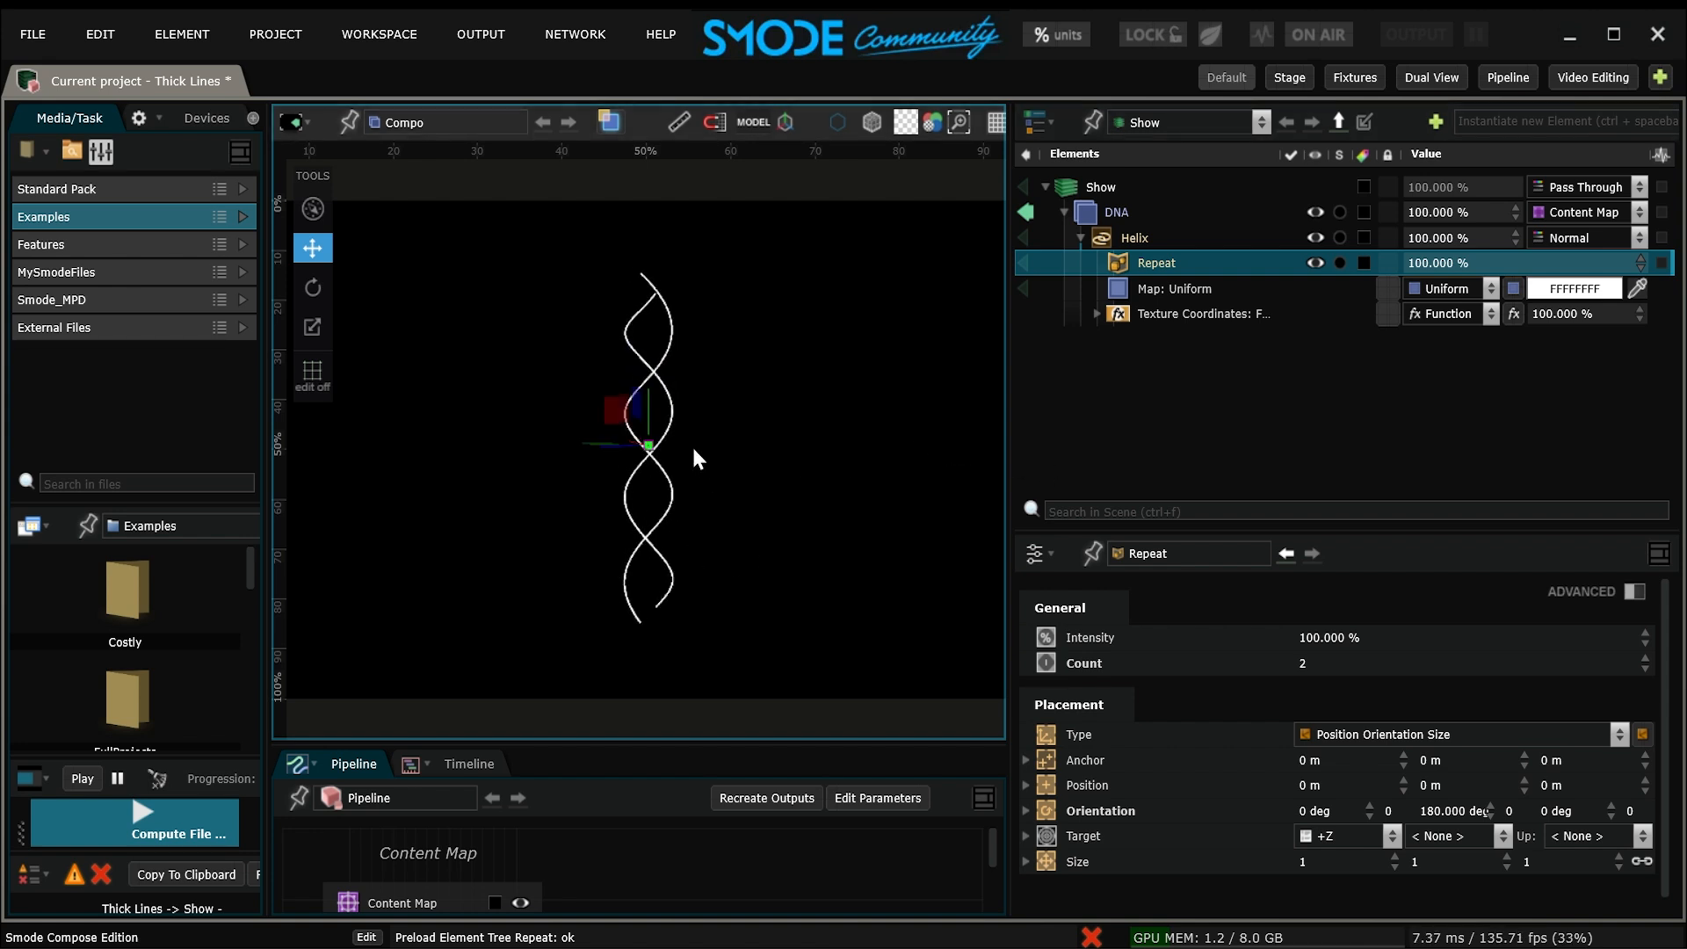
- Add a Segment shape layer to the DNA compo
click(1130, 212)
right_click(1132, 211)
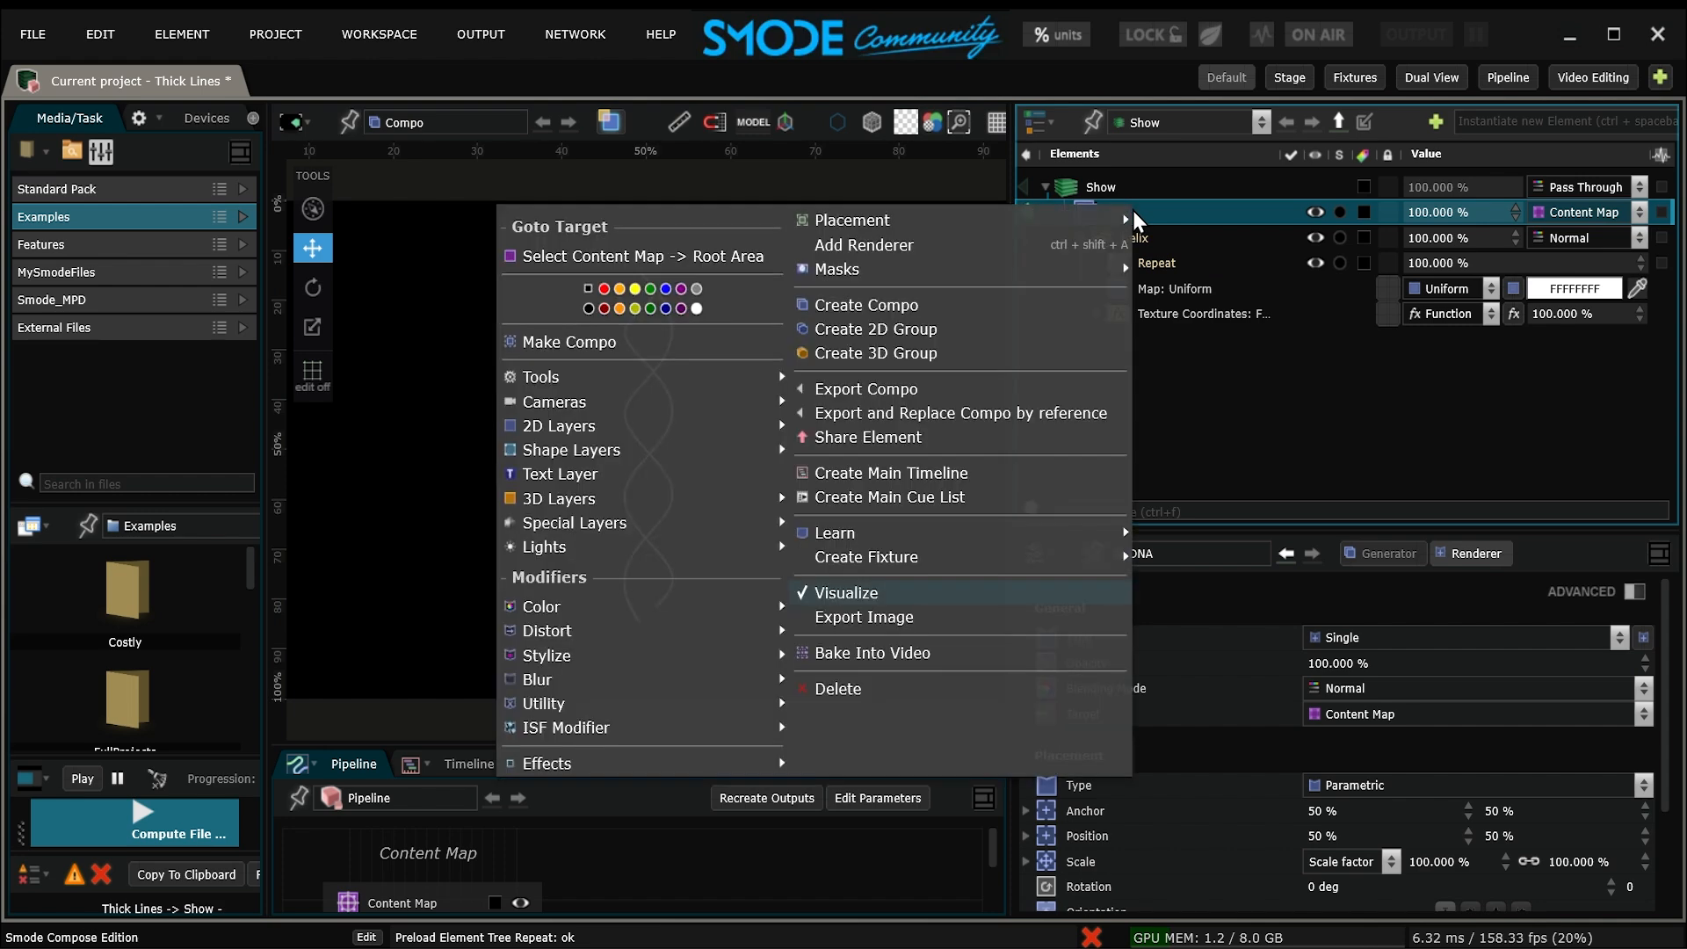
mouse_move(785, 497)
click(844, 342)
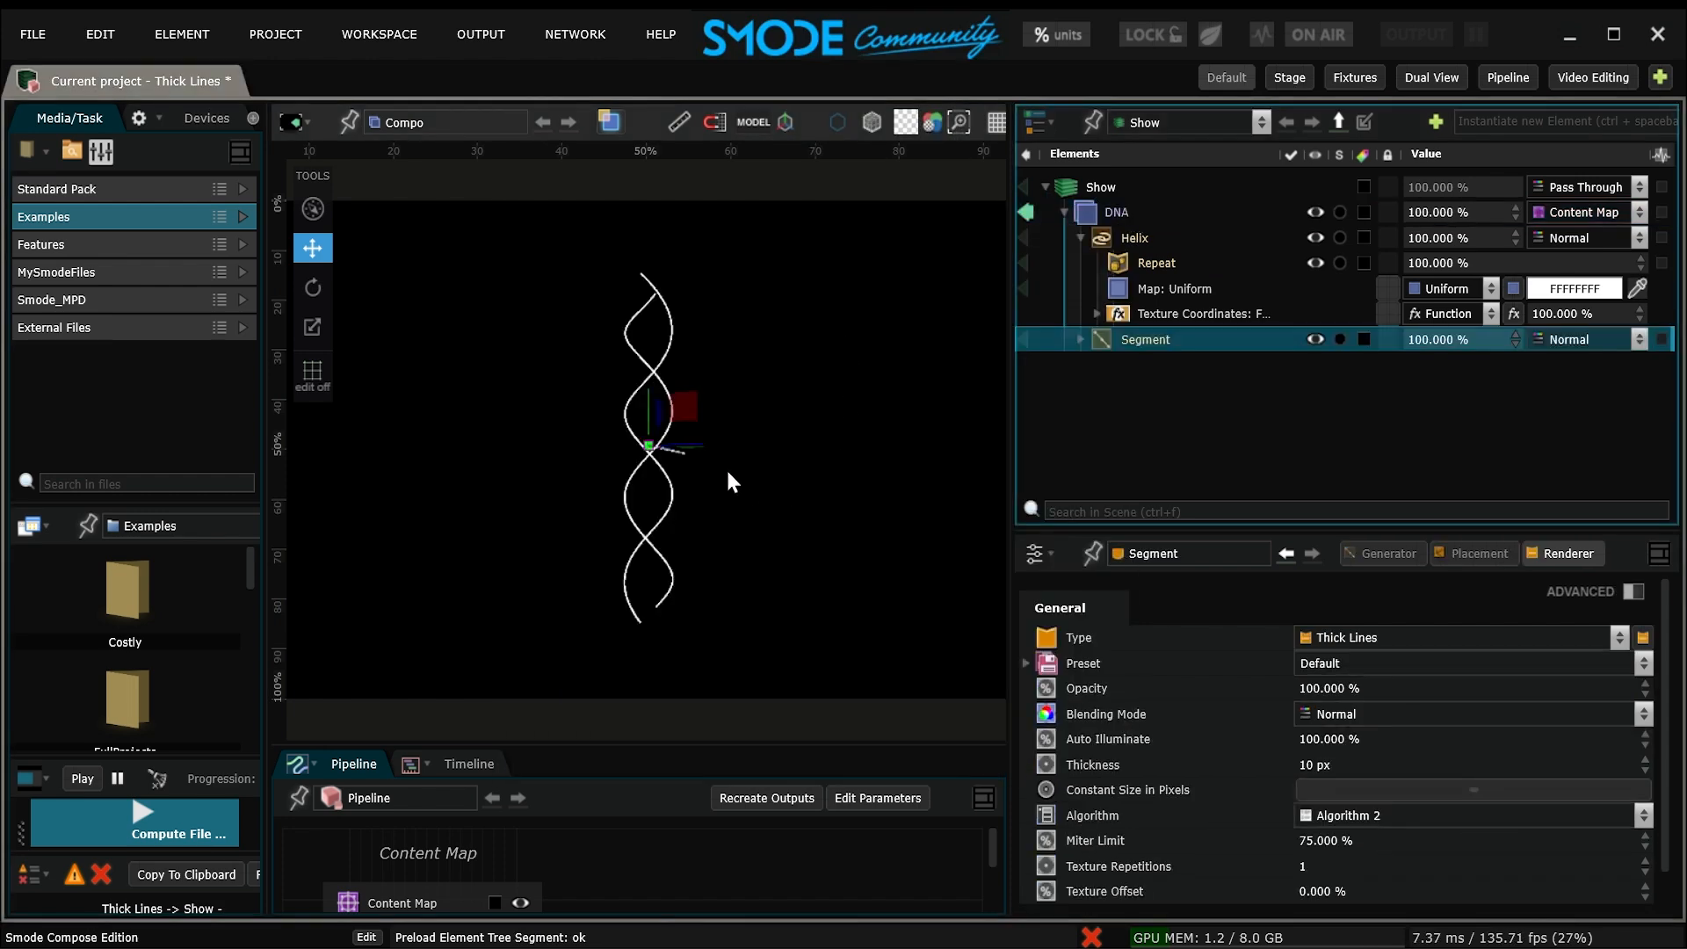
- Set the segment's Begin X to -0.14 m and shorten its End X so it spans the two strands
click(1489, 555)
click(1363, 551)
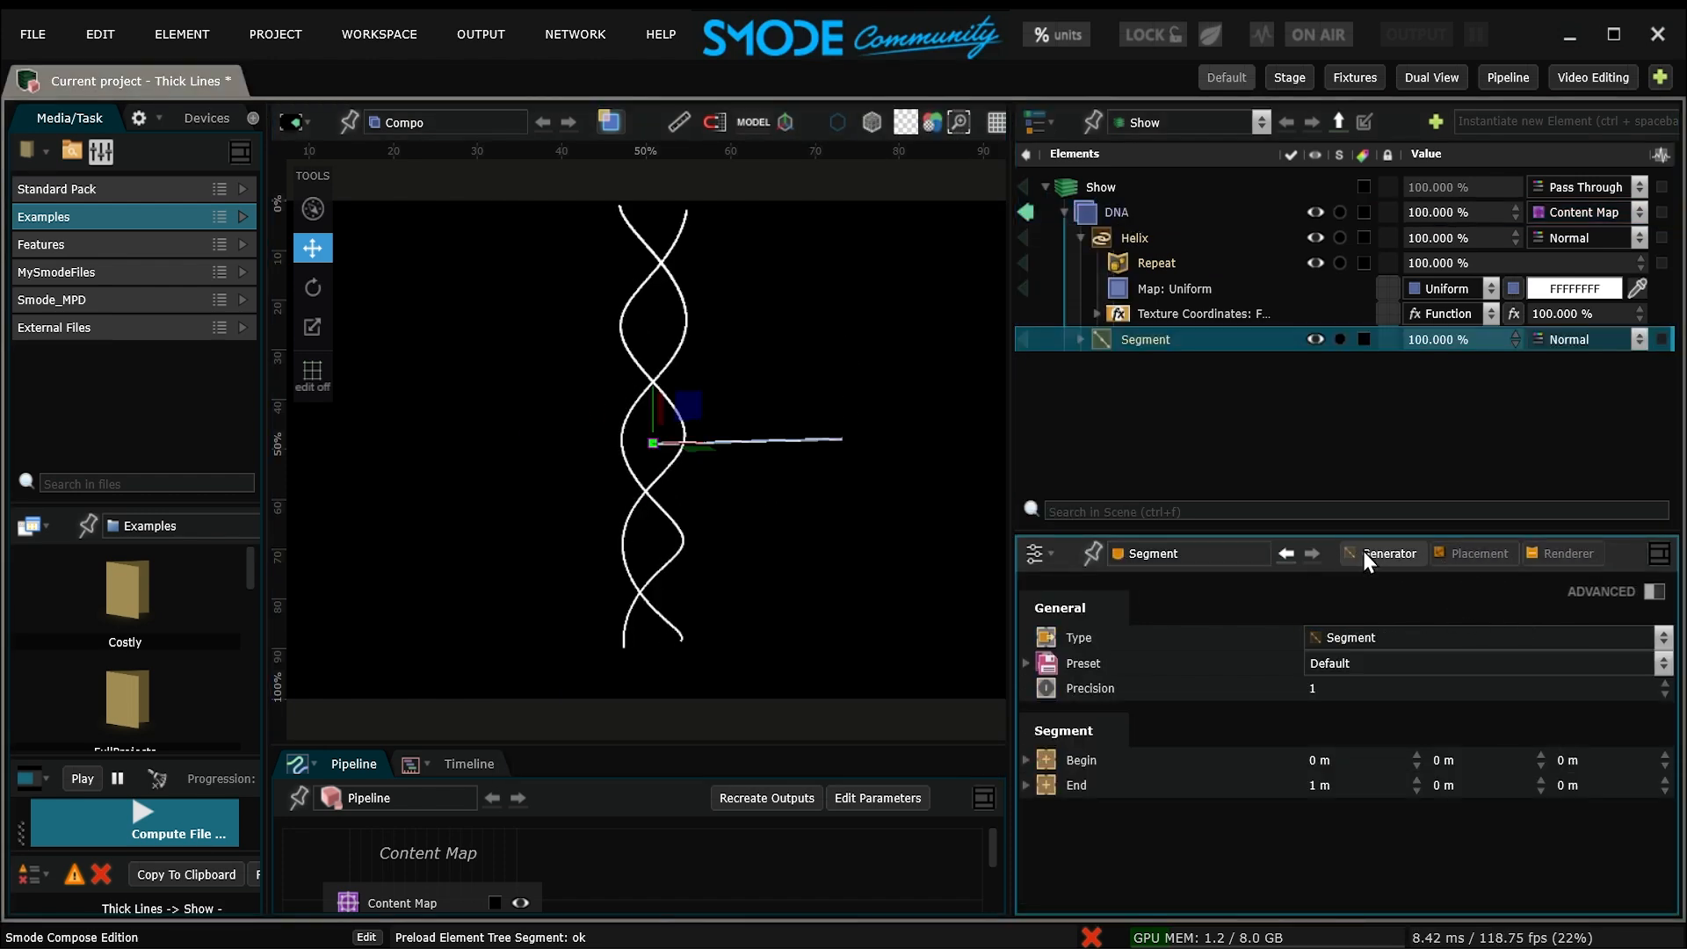
click(1370, 759)
text(-0.14)
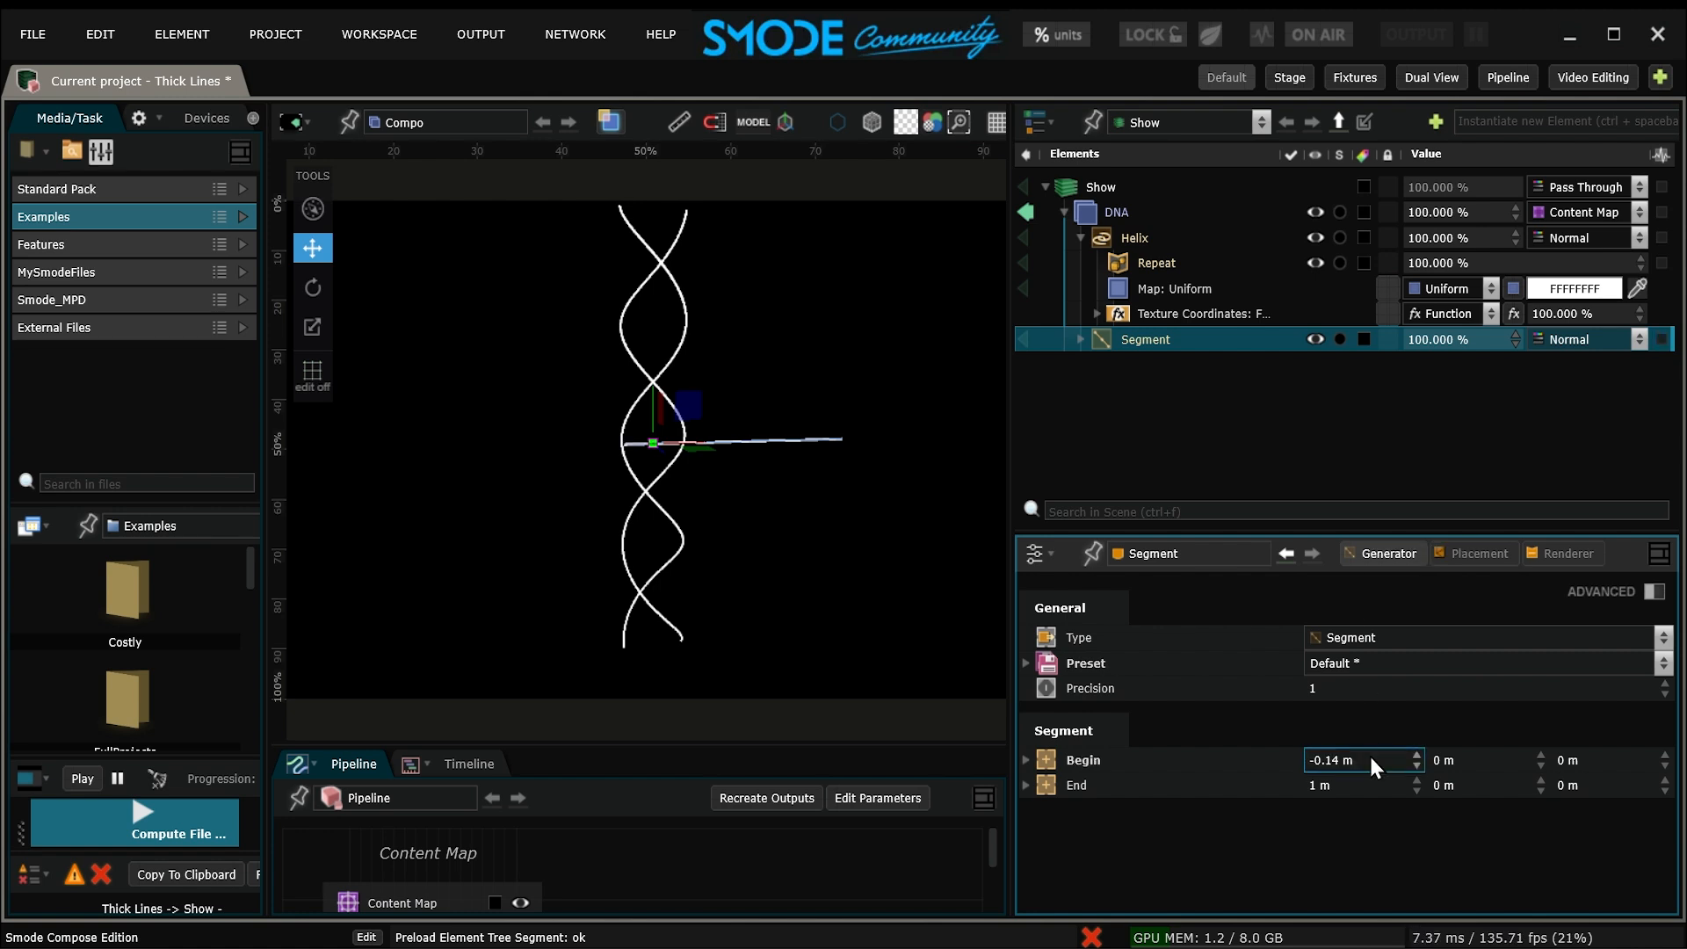
click(1375, 785)
mouse_move(766, 457)
mouse_down()
mouse_move(707, 434)
mouse_move(753, 435)
mouse_move(773, 521)
mouse_move(784, 453)
mouse_up()
- Set the segment's Y position to -1 m, at the base of the double helix
click(1476, 553)
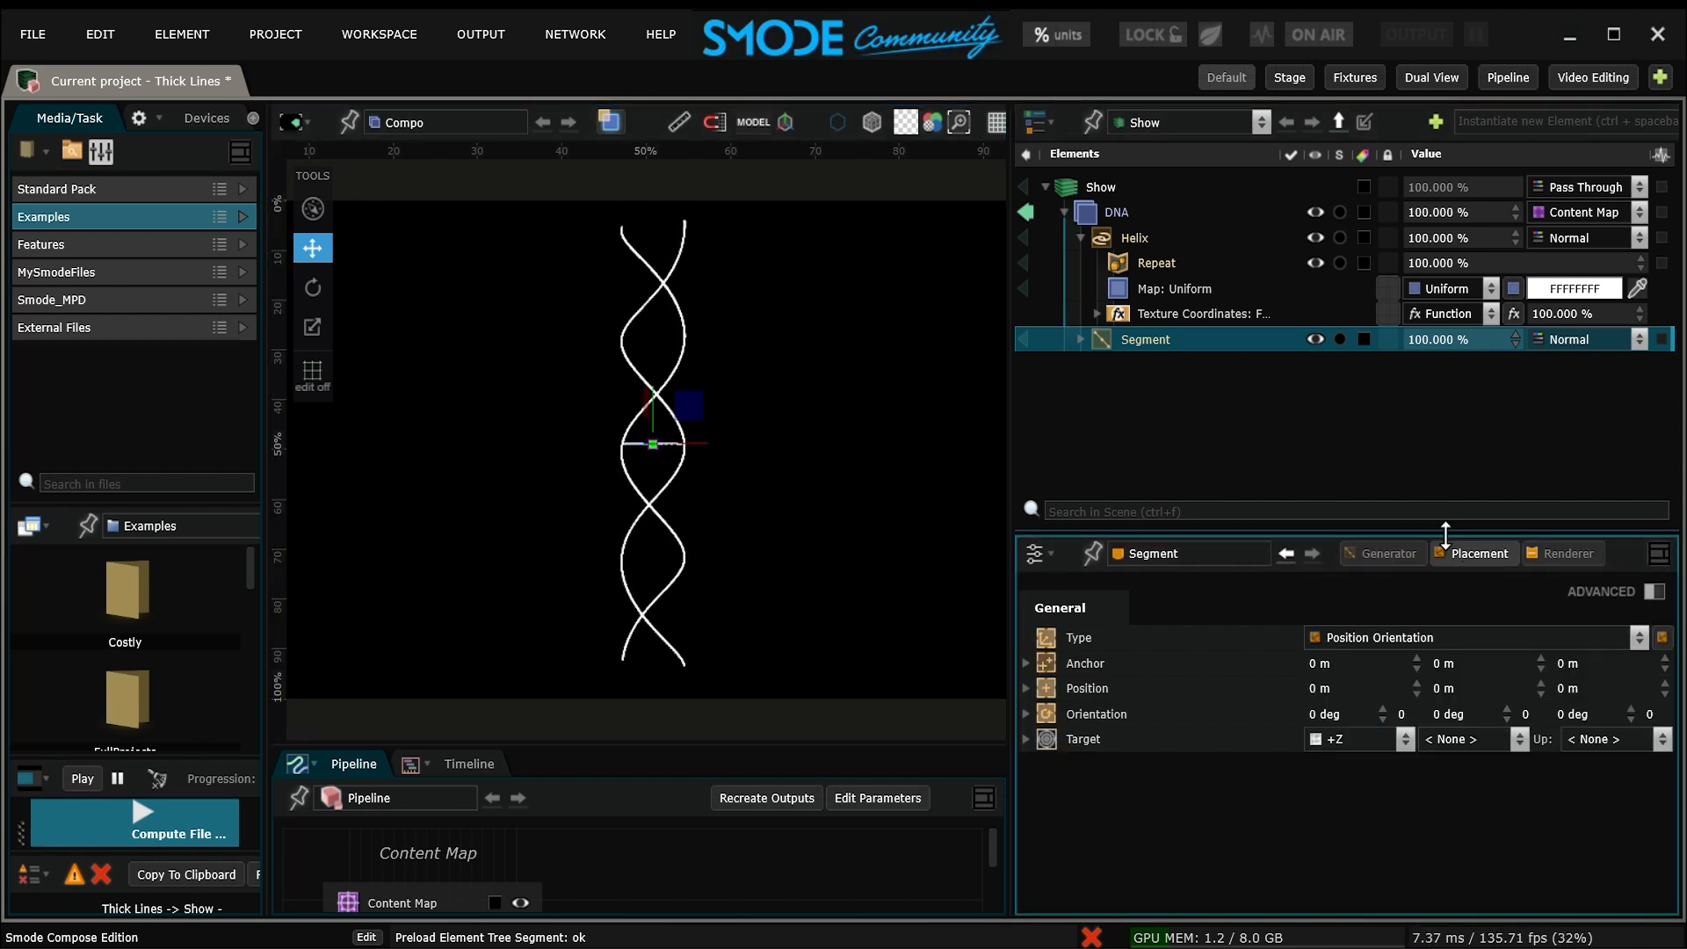
click(1462, 672)
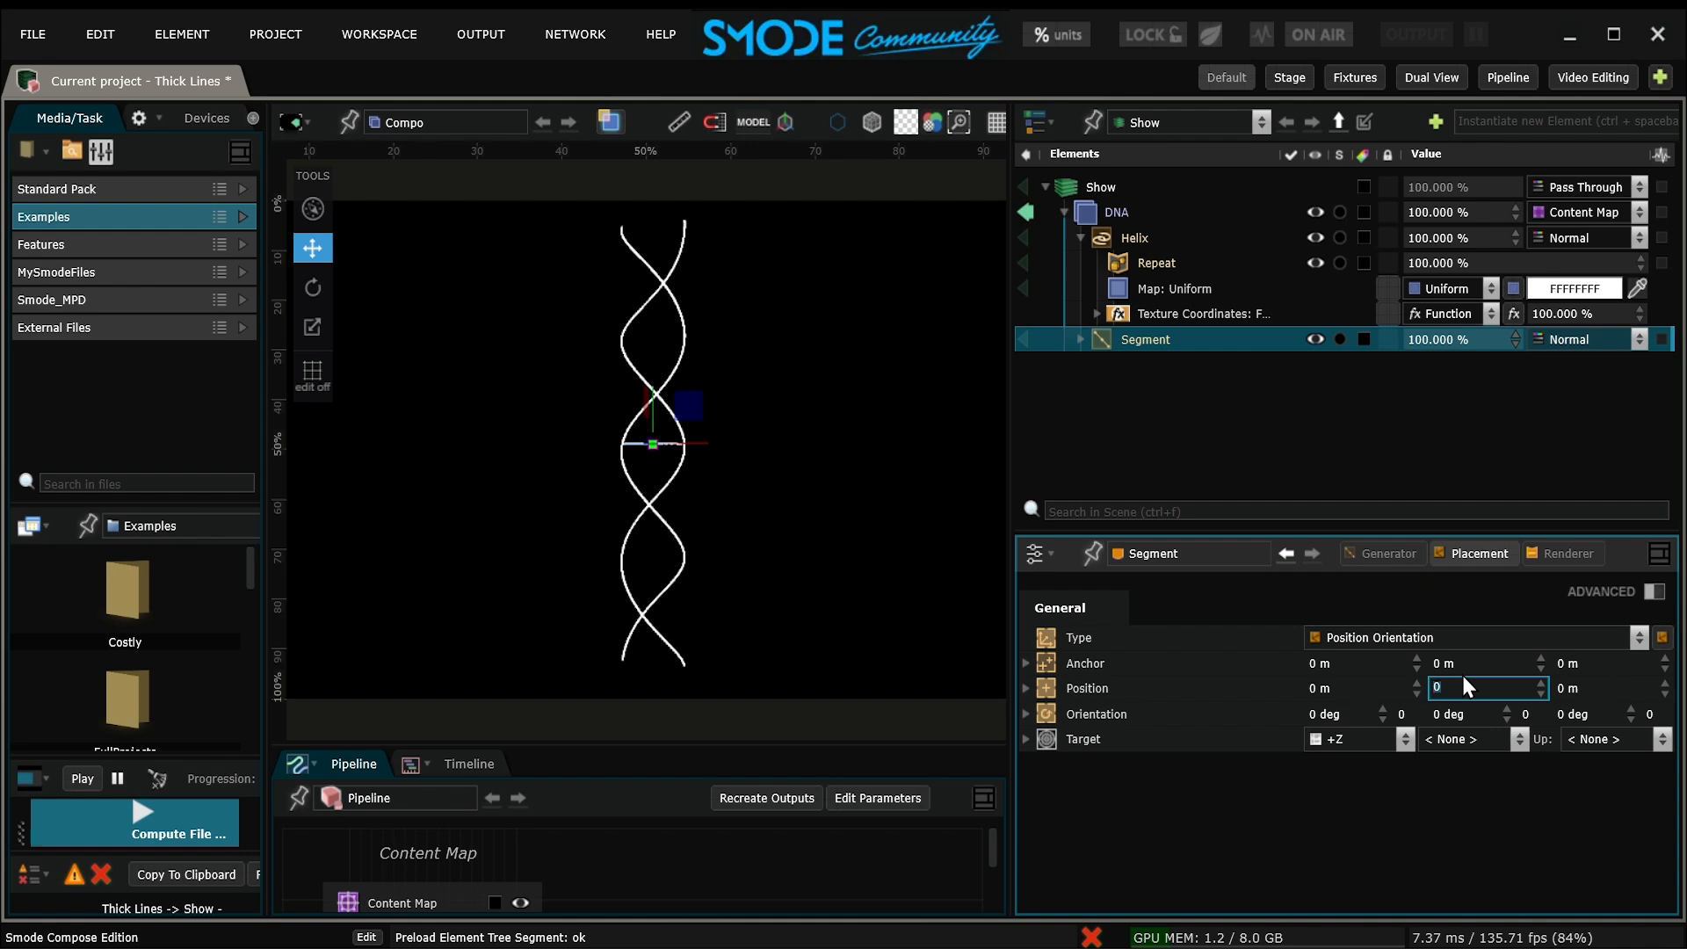
text(-1)
key(Return)
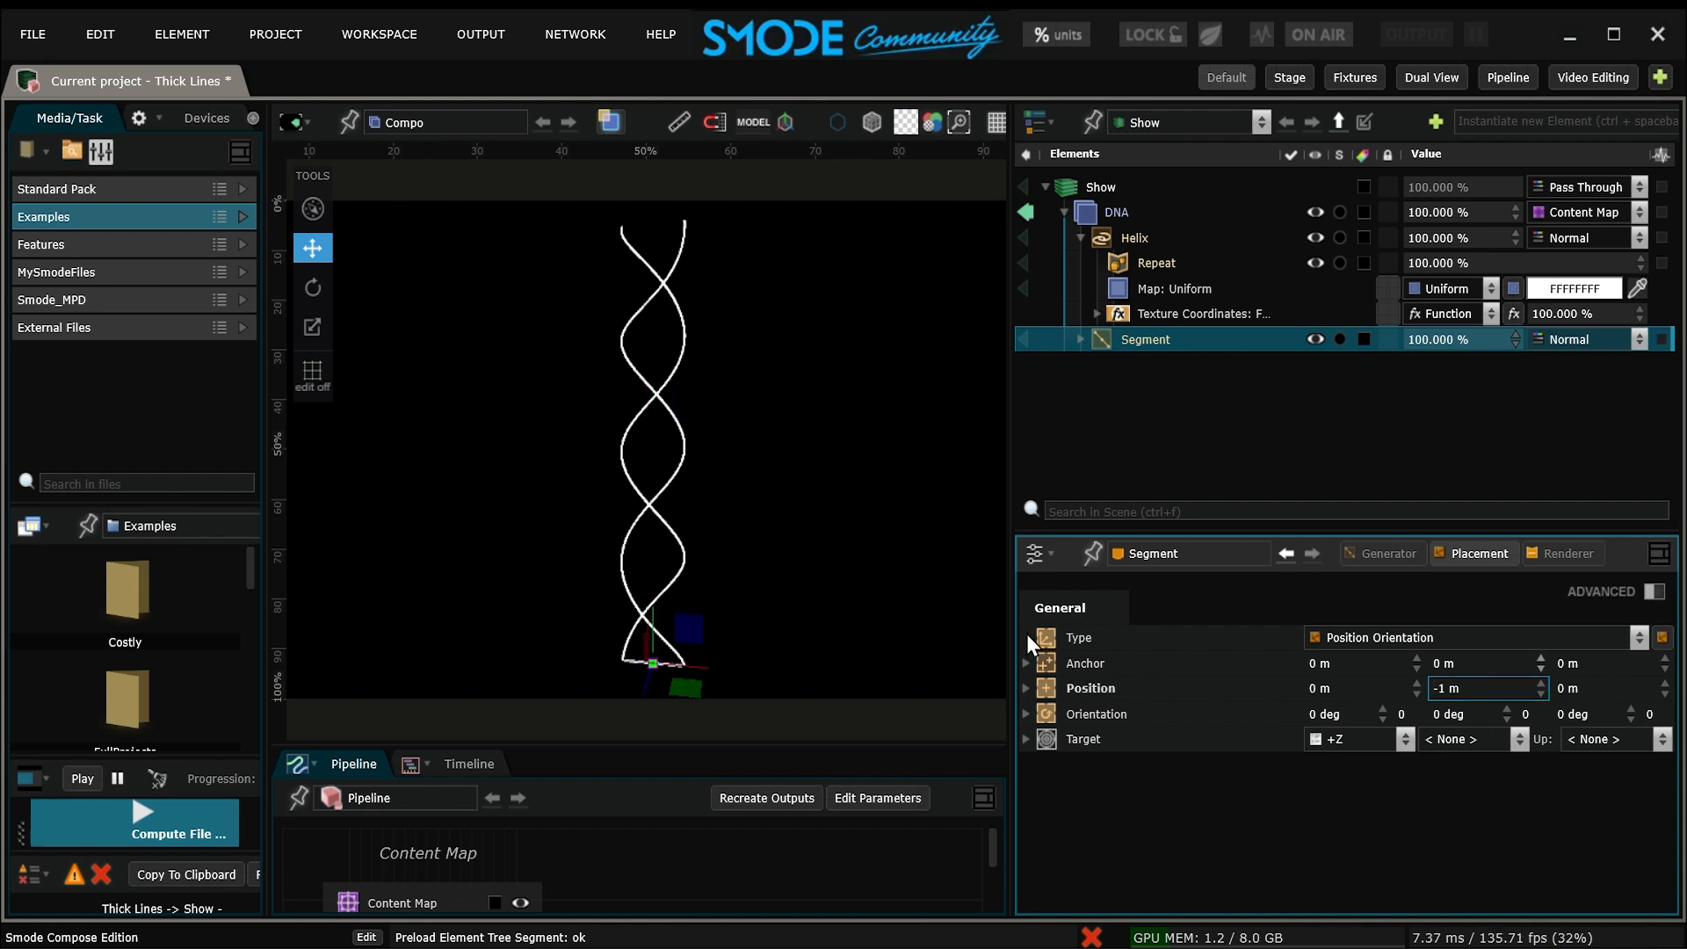
drag(887, 528, 1229, 393)
- Add a Repeat operator to the Segment layer with a count of 20
right_click(1149, 341)
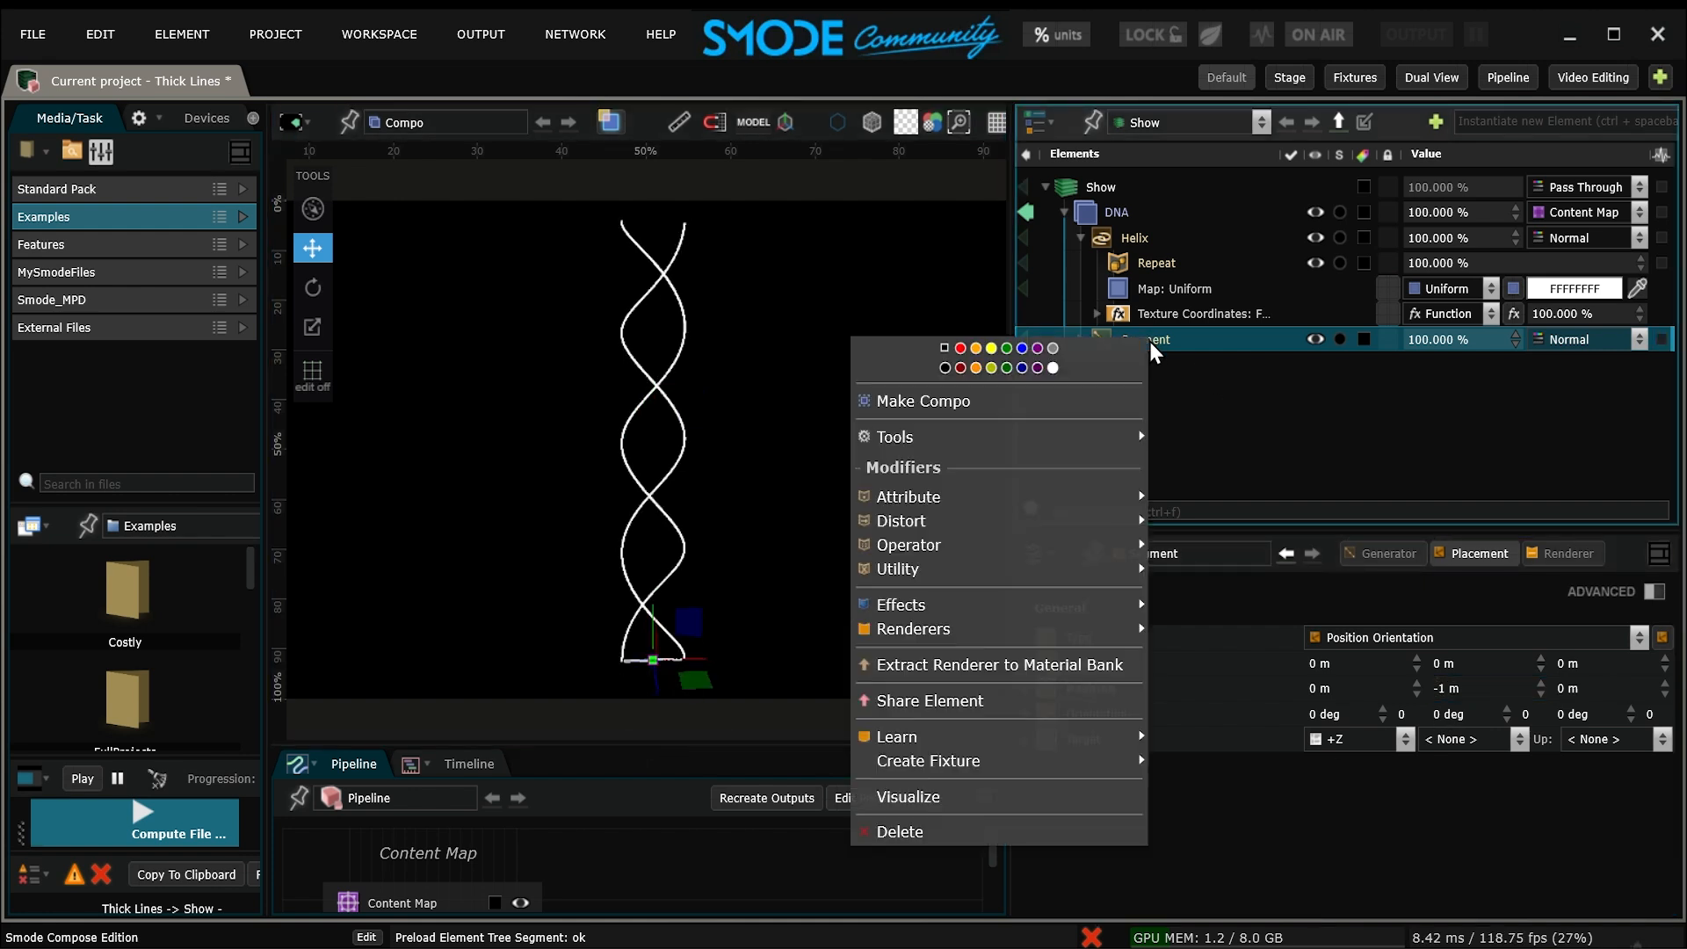
mouse_move(1100, 546)
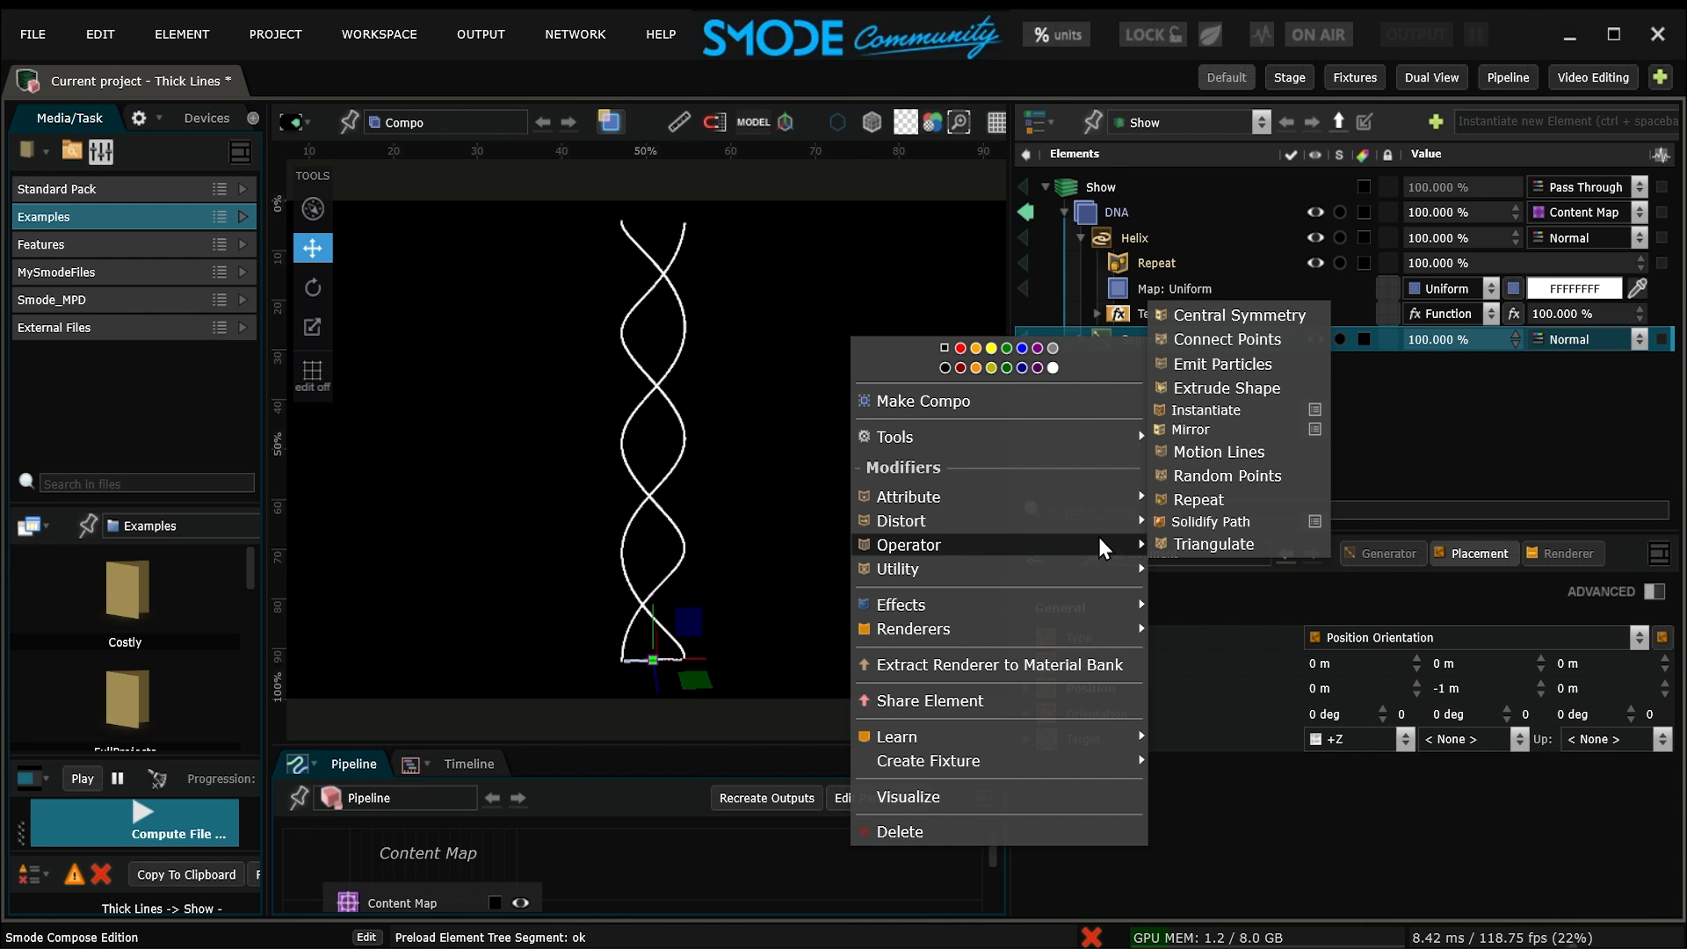
click(1198, 499)
click(1361, 659)
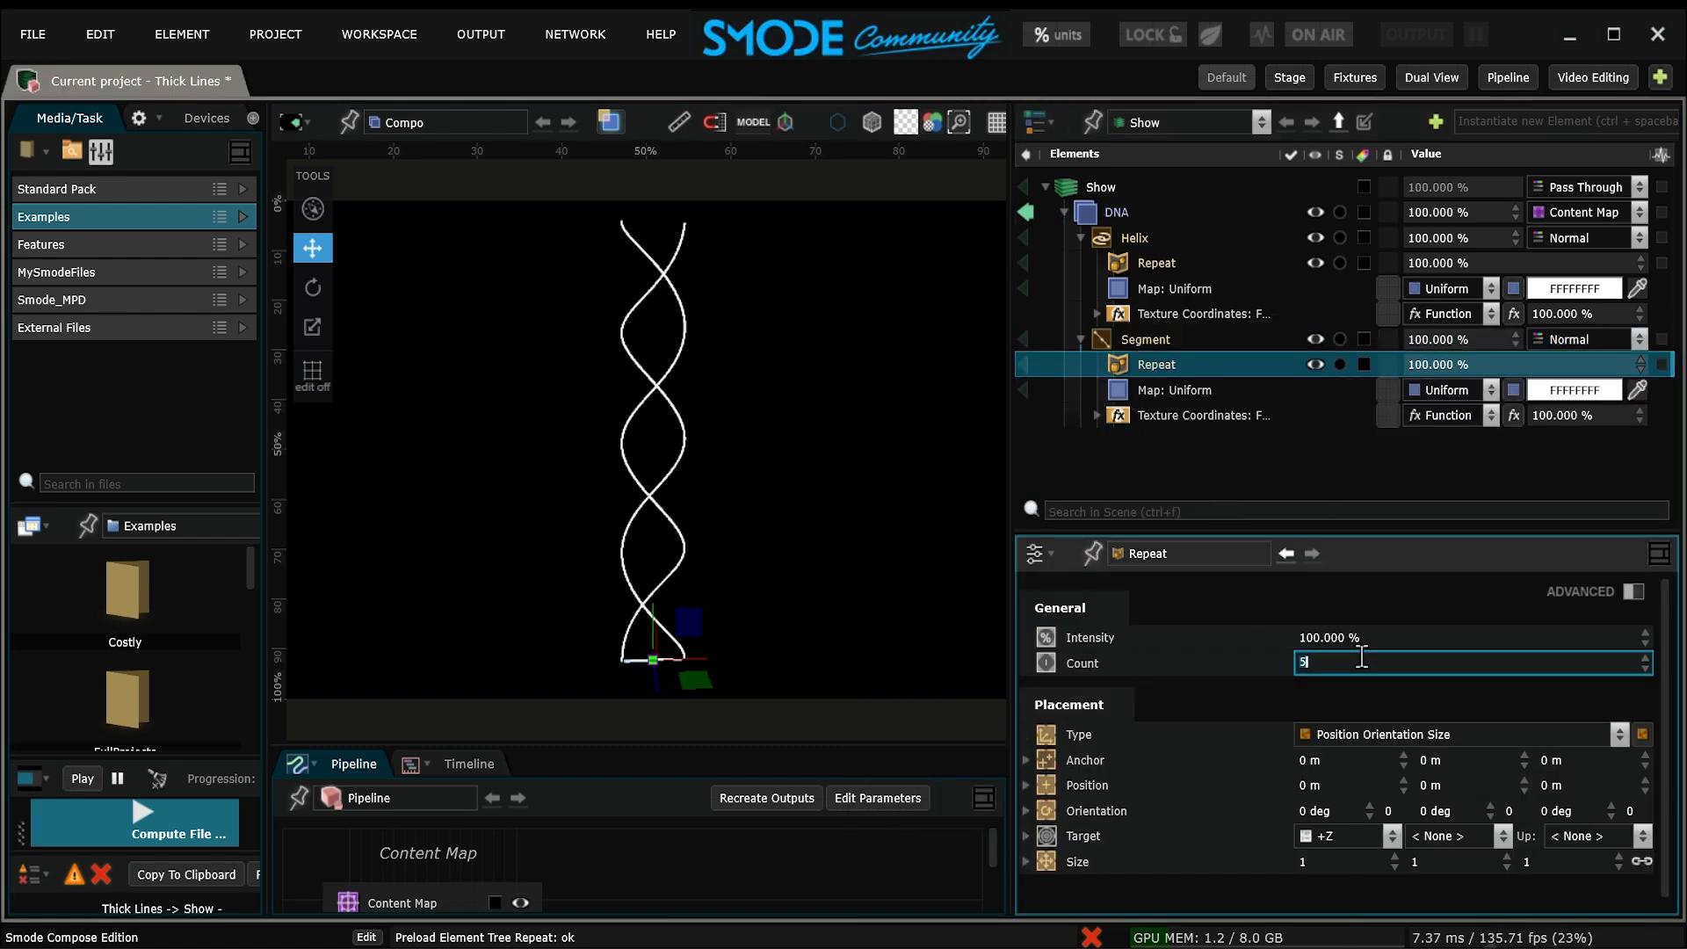
- Space the repeated segments up the helix with a Y position offset of 0.105 m
click(1446, 784)
drag(1464, 784, 1464, 713)
text(05)
key(Return)
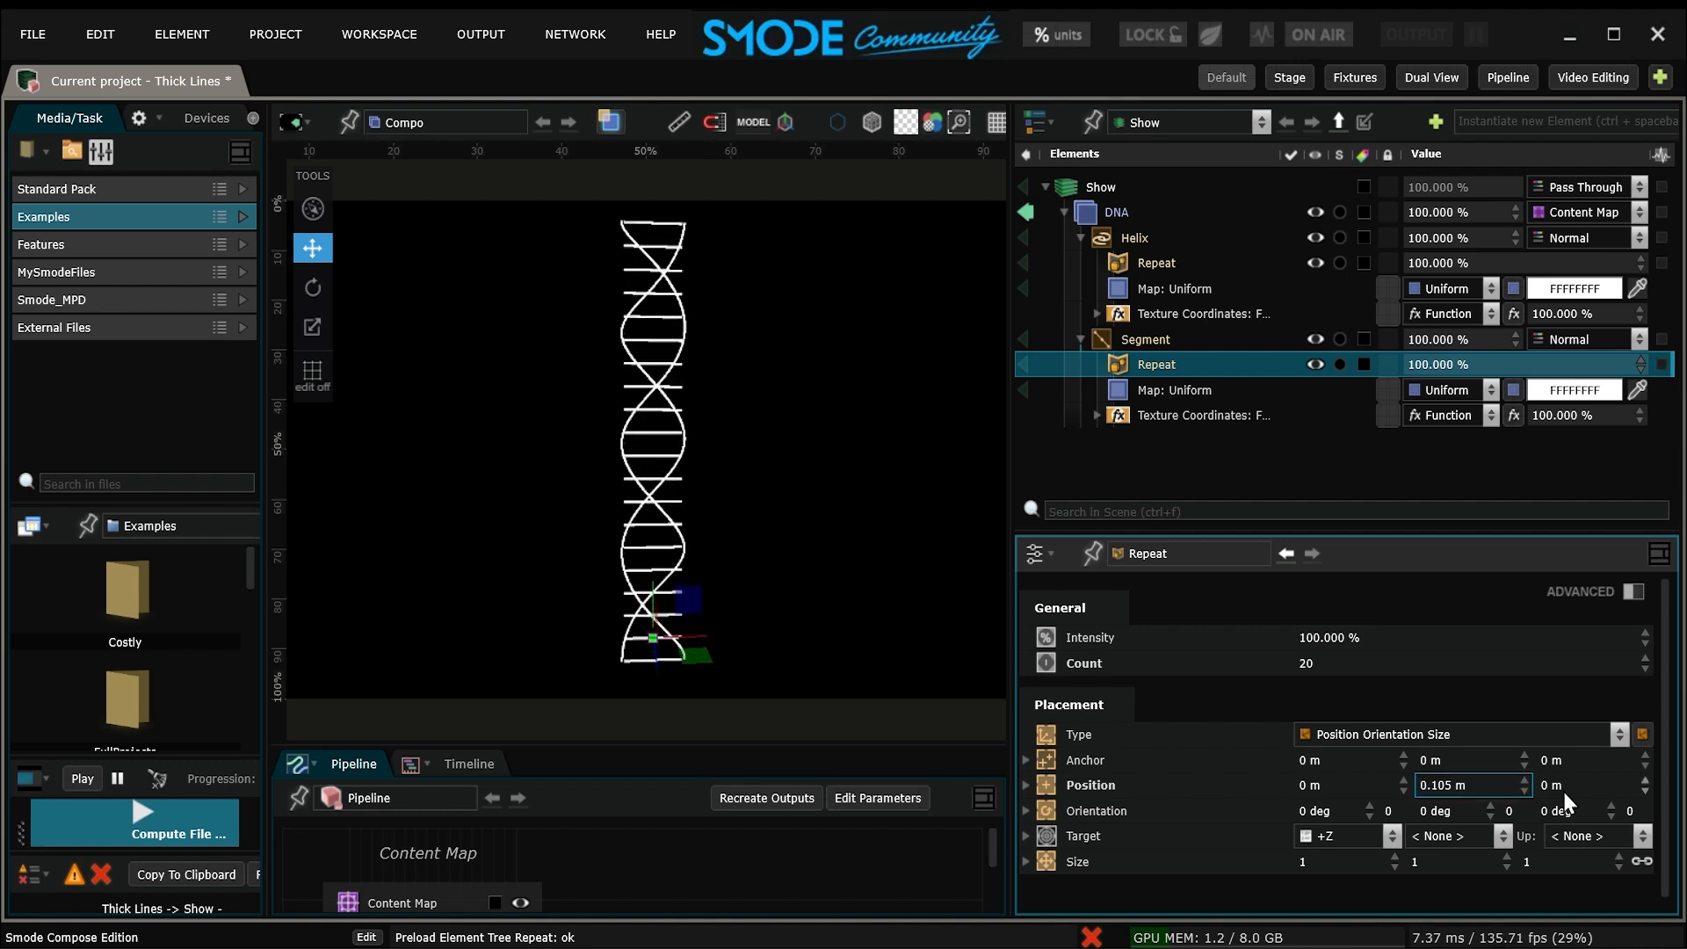
- Set the segment Repeat's Y orientation to 142.5 deg so the rungs follow the twisting strands
drag(727, 301, 729, 246)
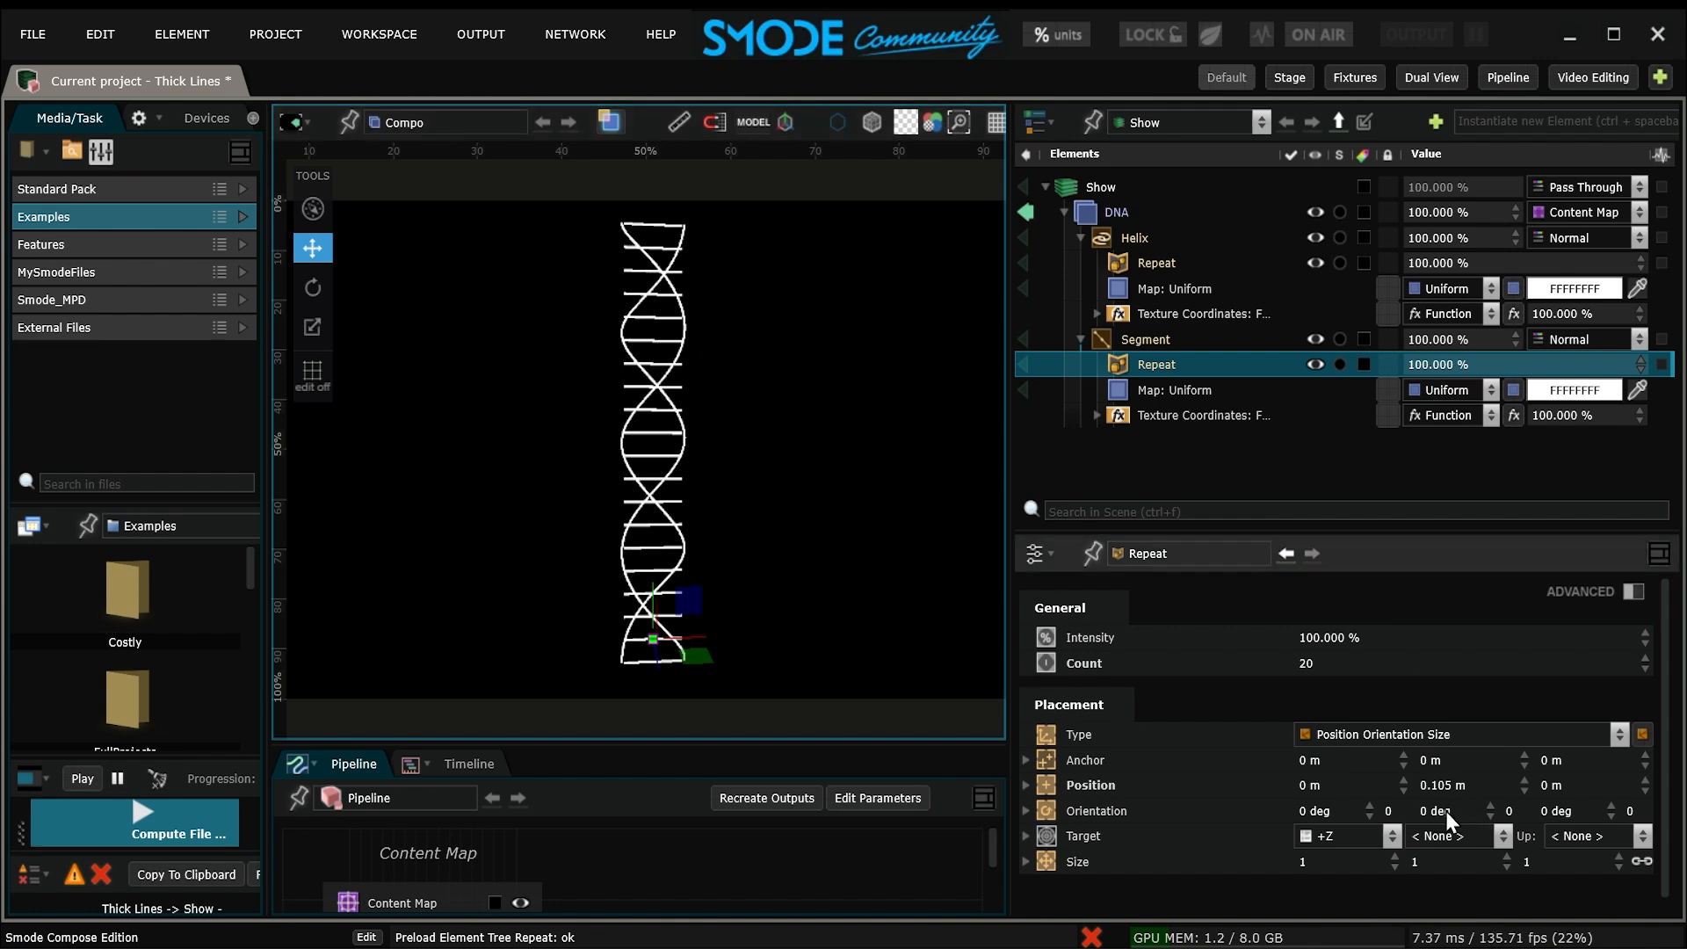
mouse_move(1471, 815)
mouse_down()
mouse_move(1499, 802)
mouse_move(1485, 811)
mouse_up()
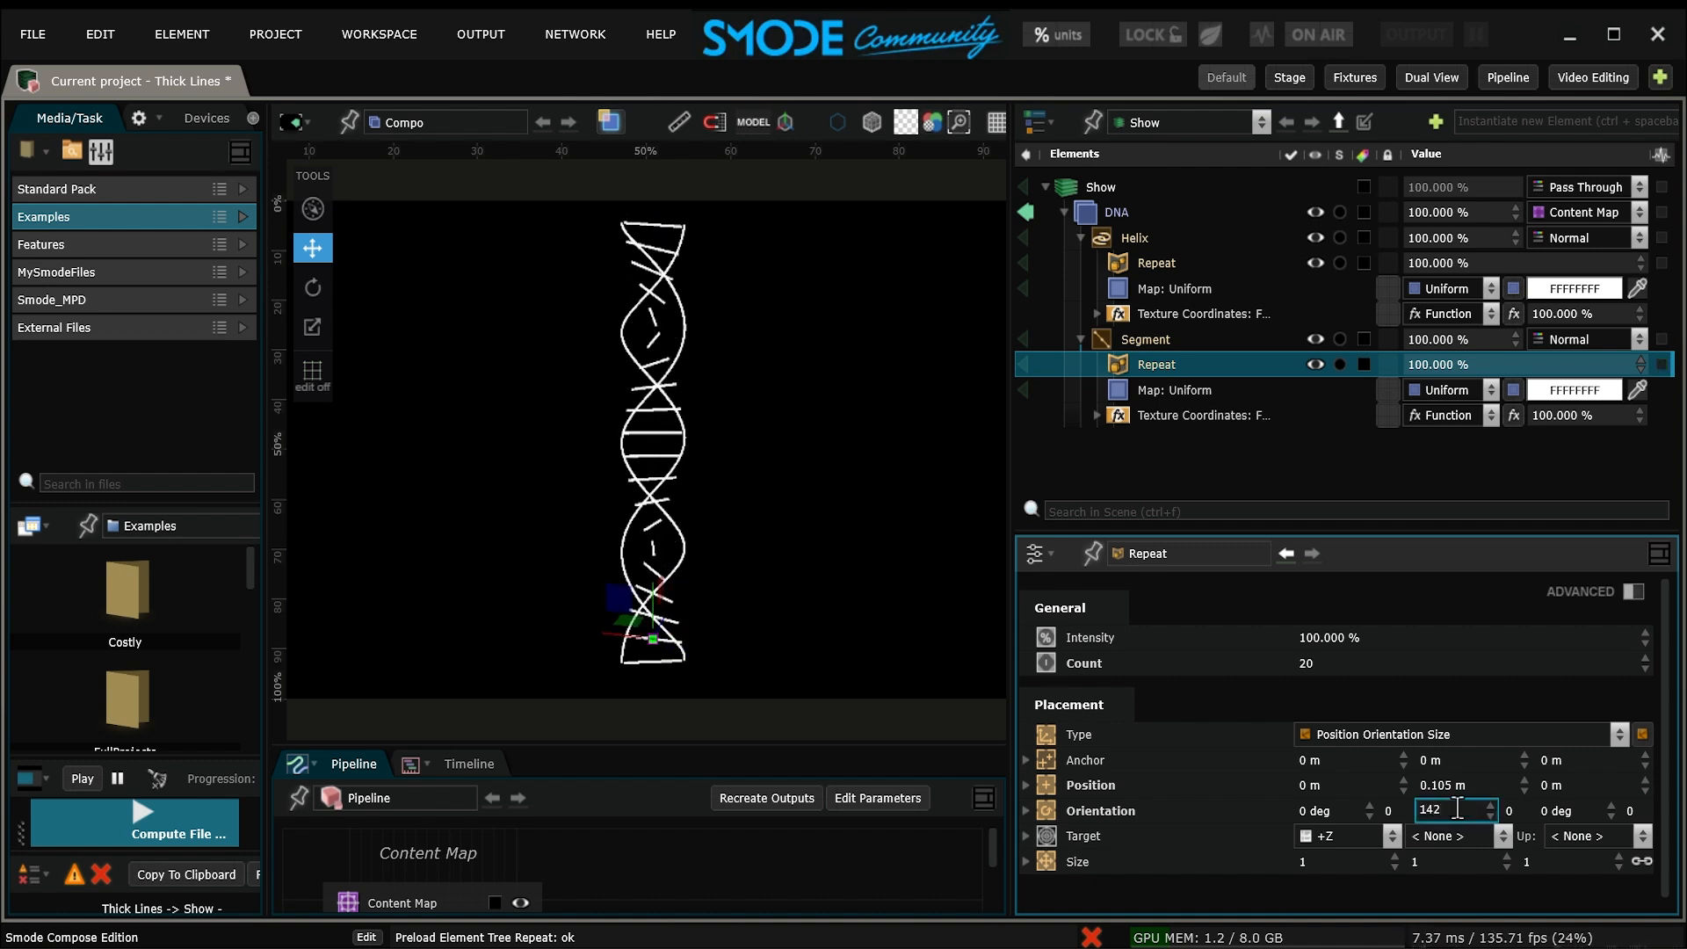
text(5)
key(Return)
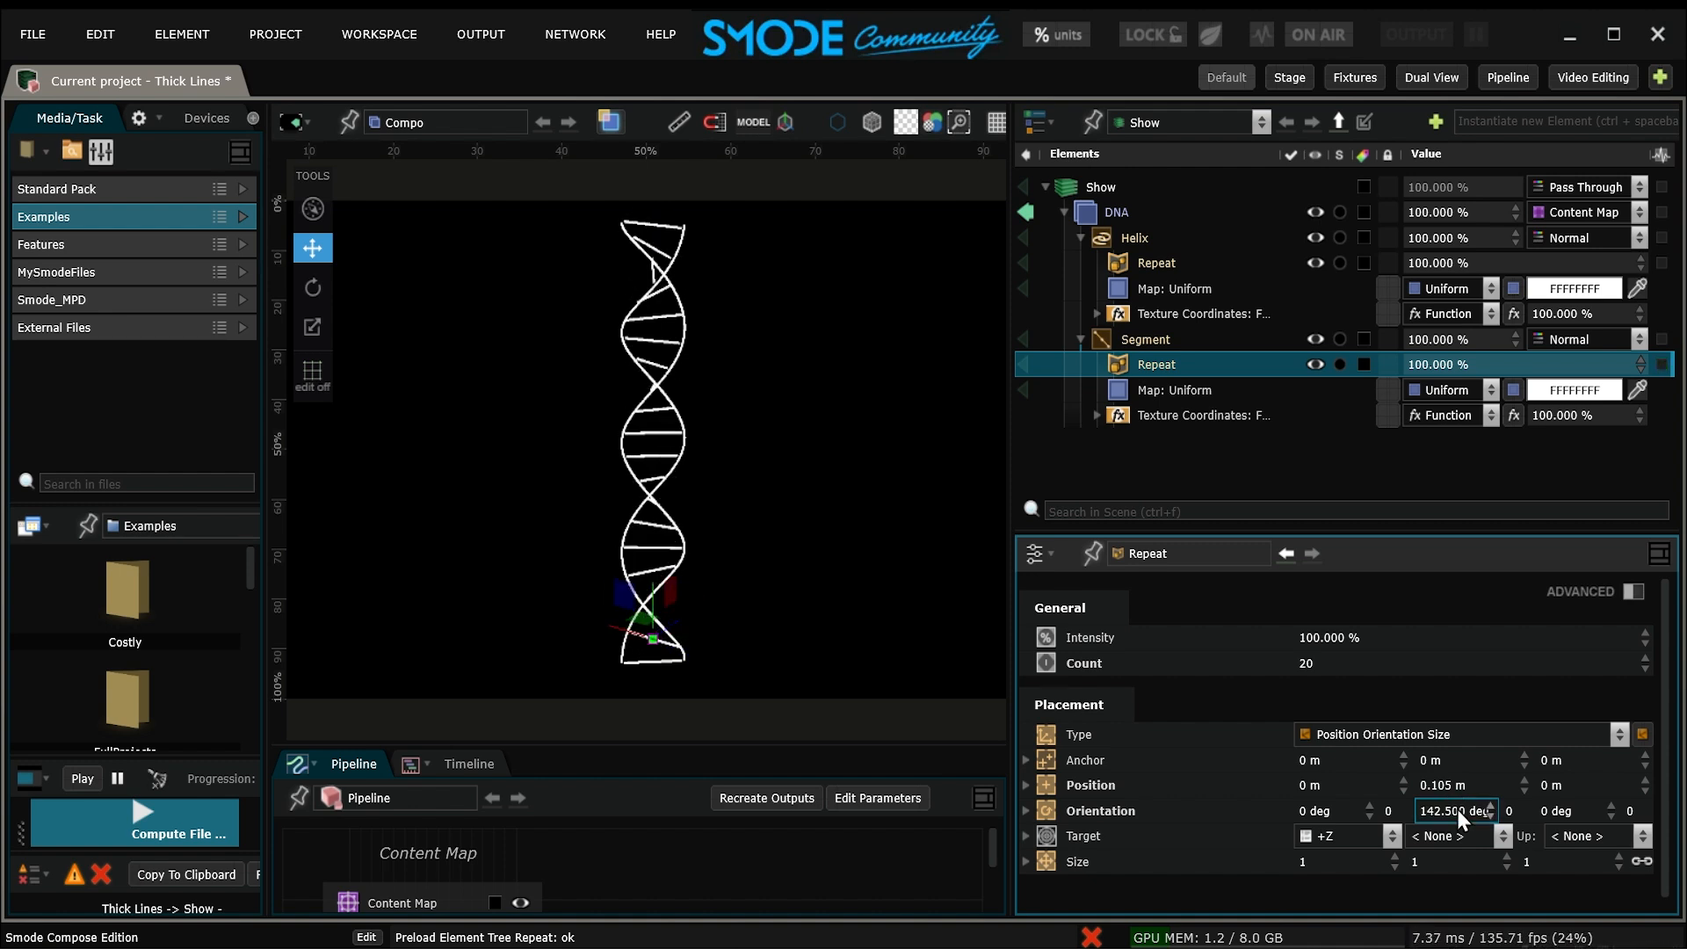
- Add a Standard Camera to the DNA compo and make it the current camera
right_click(1122, 209)
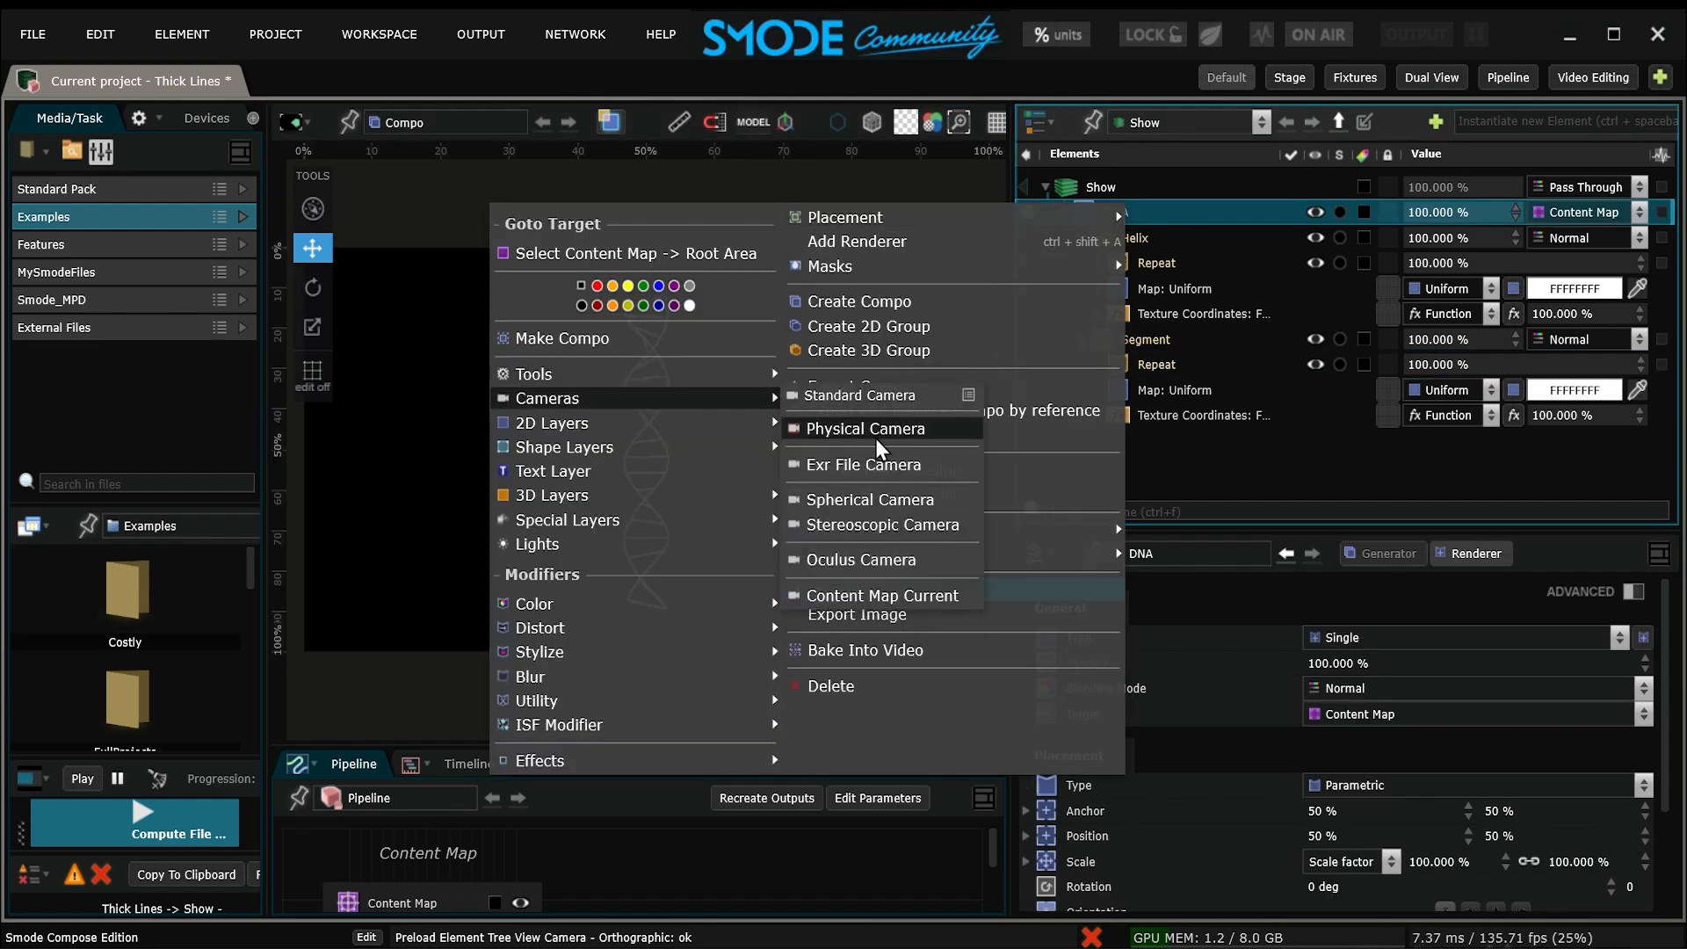
click(859, 394)
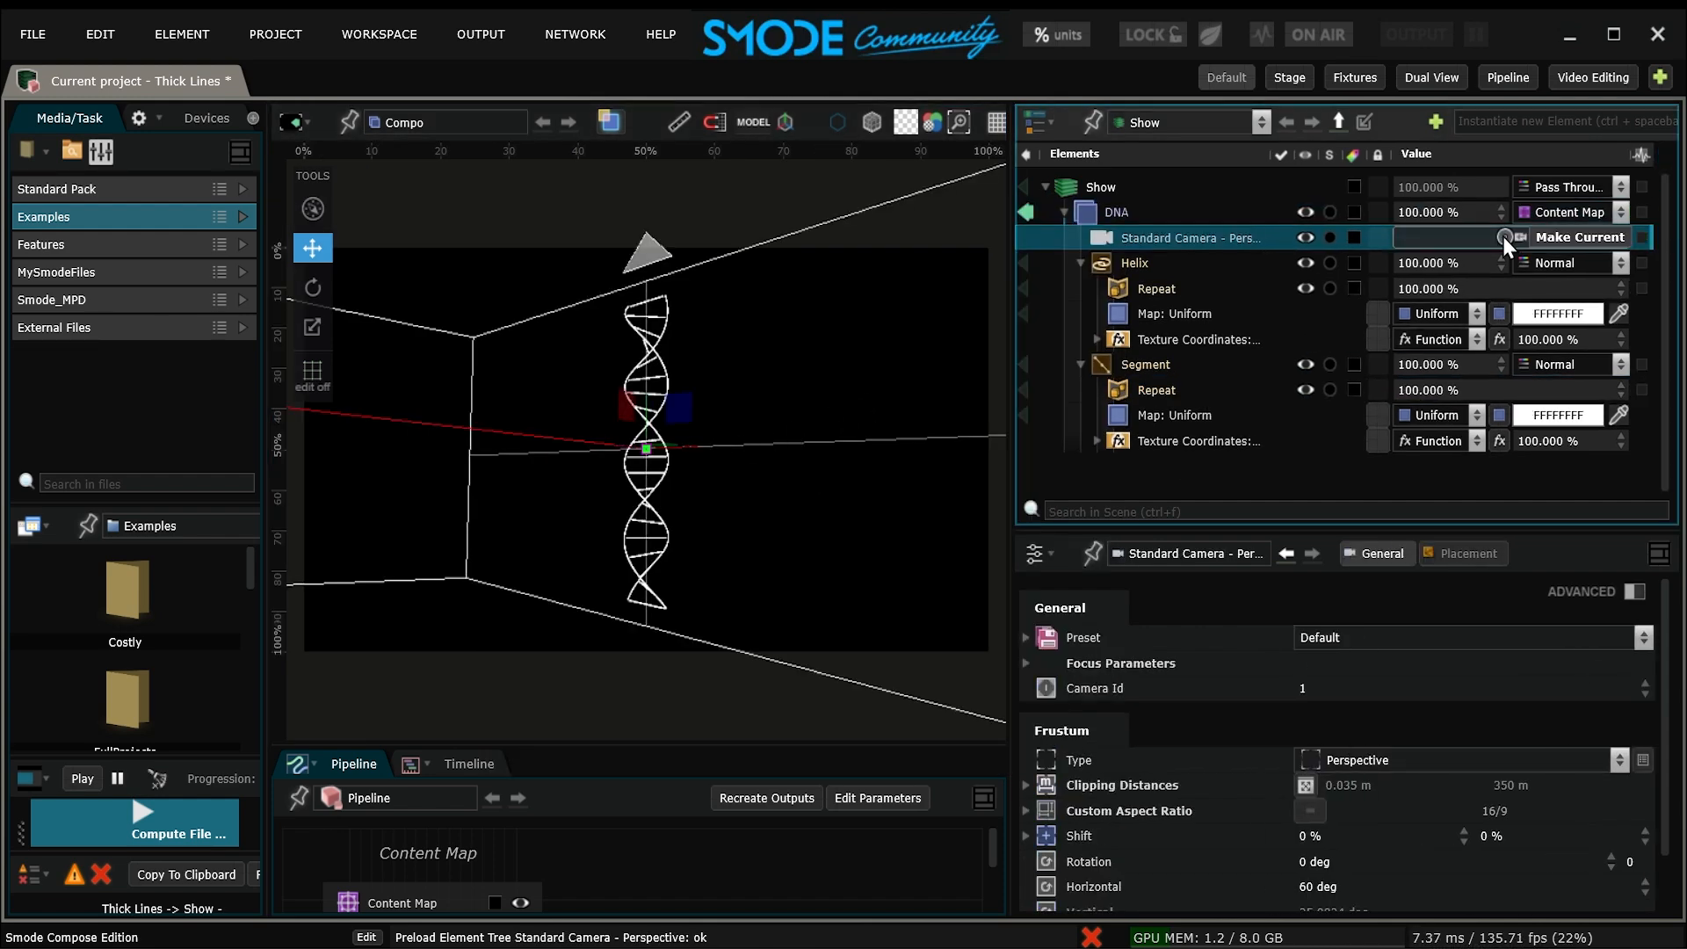
click(1506, 235)
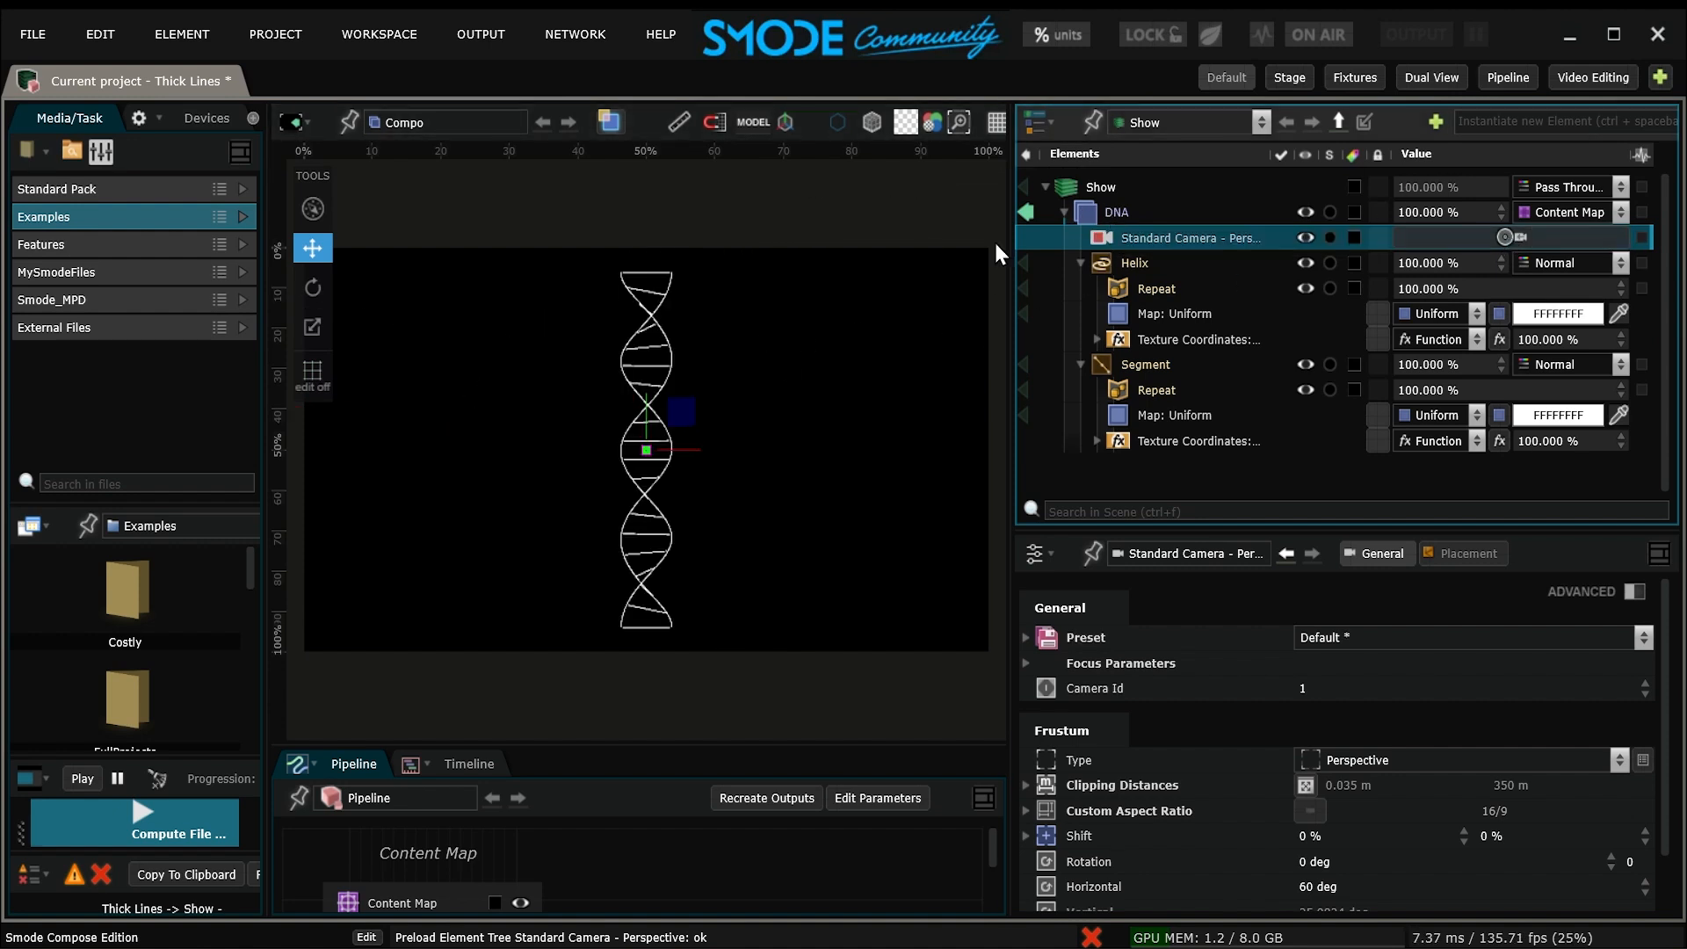
- Frame the DNA diagonally in close-up, with the camera's Z orientation at 50.4 deg and its distance at about 1.2
drag(759, 364, 731, 114)
click(1463, 553)
drag(1629, 713, 1624, 457)
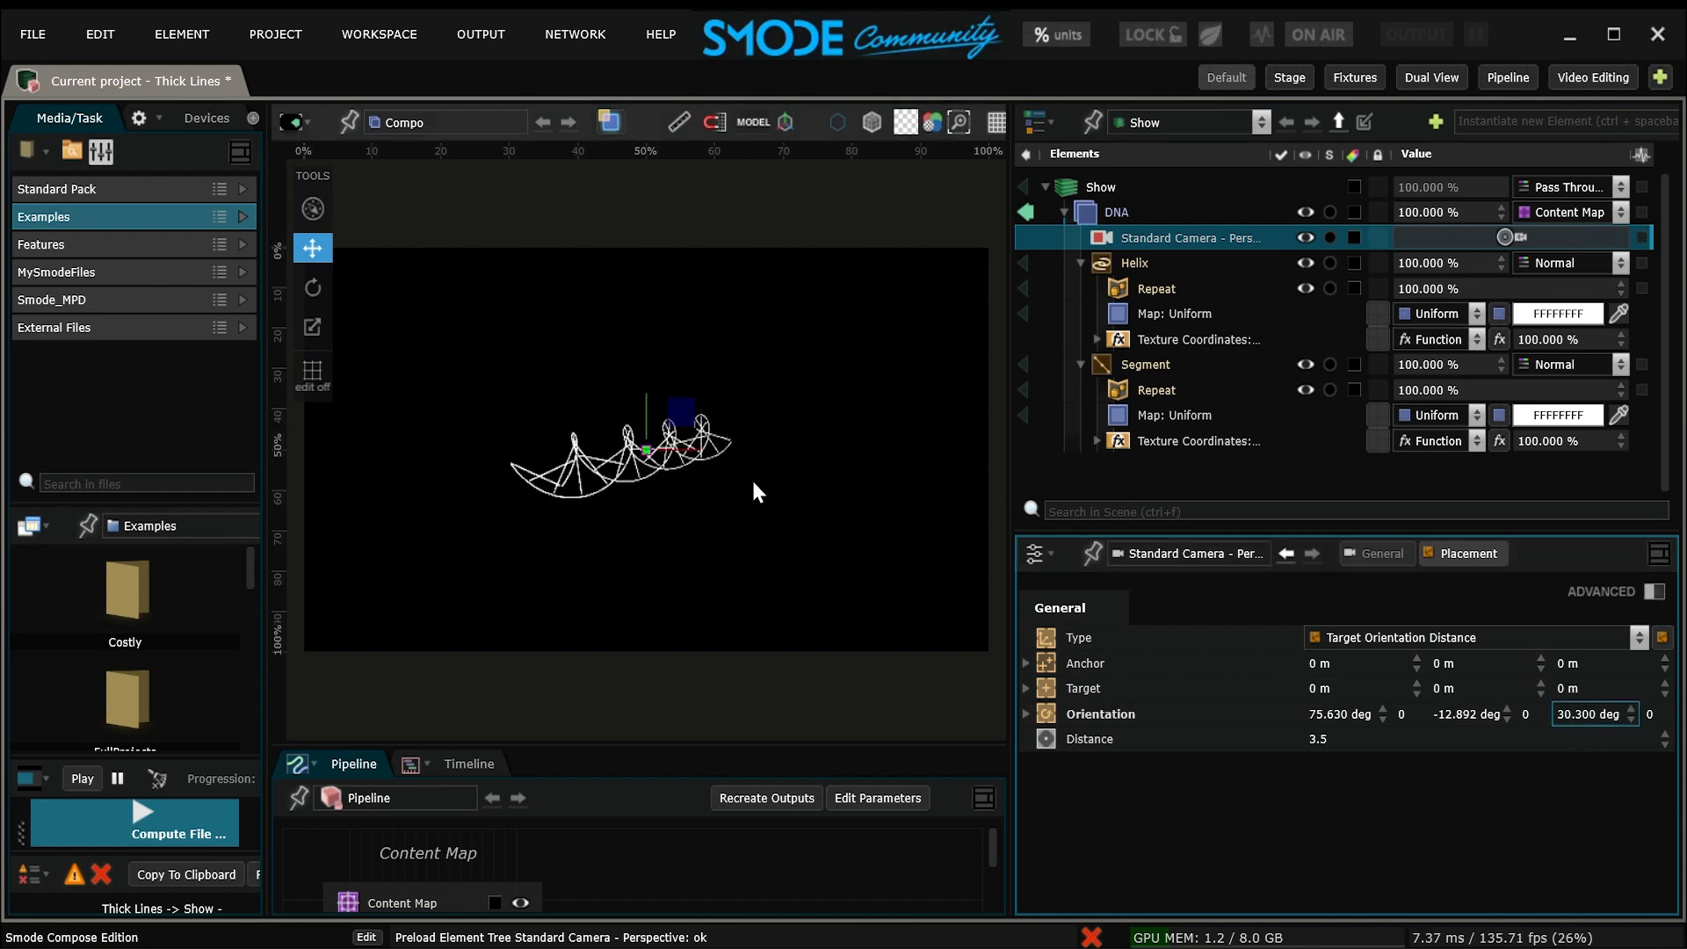
drag(753, 485, 752, 469)
scroll(752, 470, up, 10)
drag(1630, 714, 1631, 537)
drag(762, 464, 759, 451)
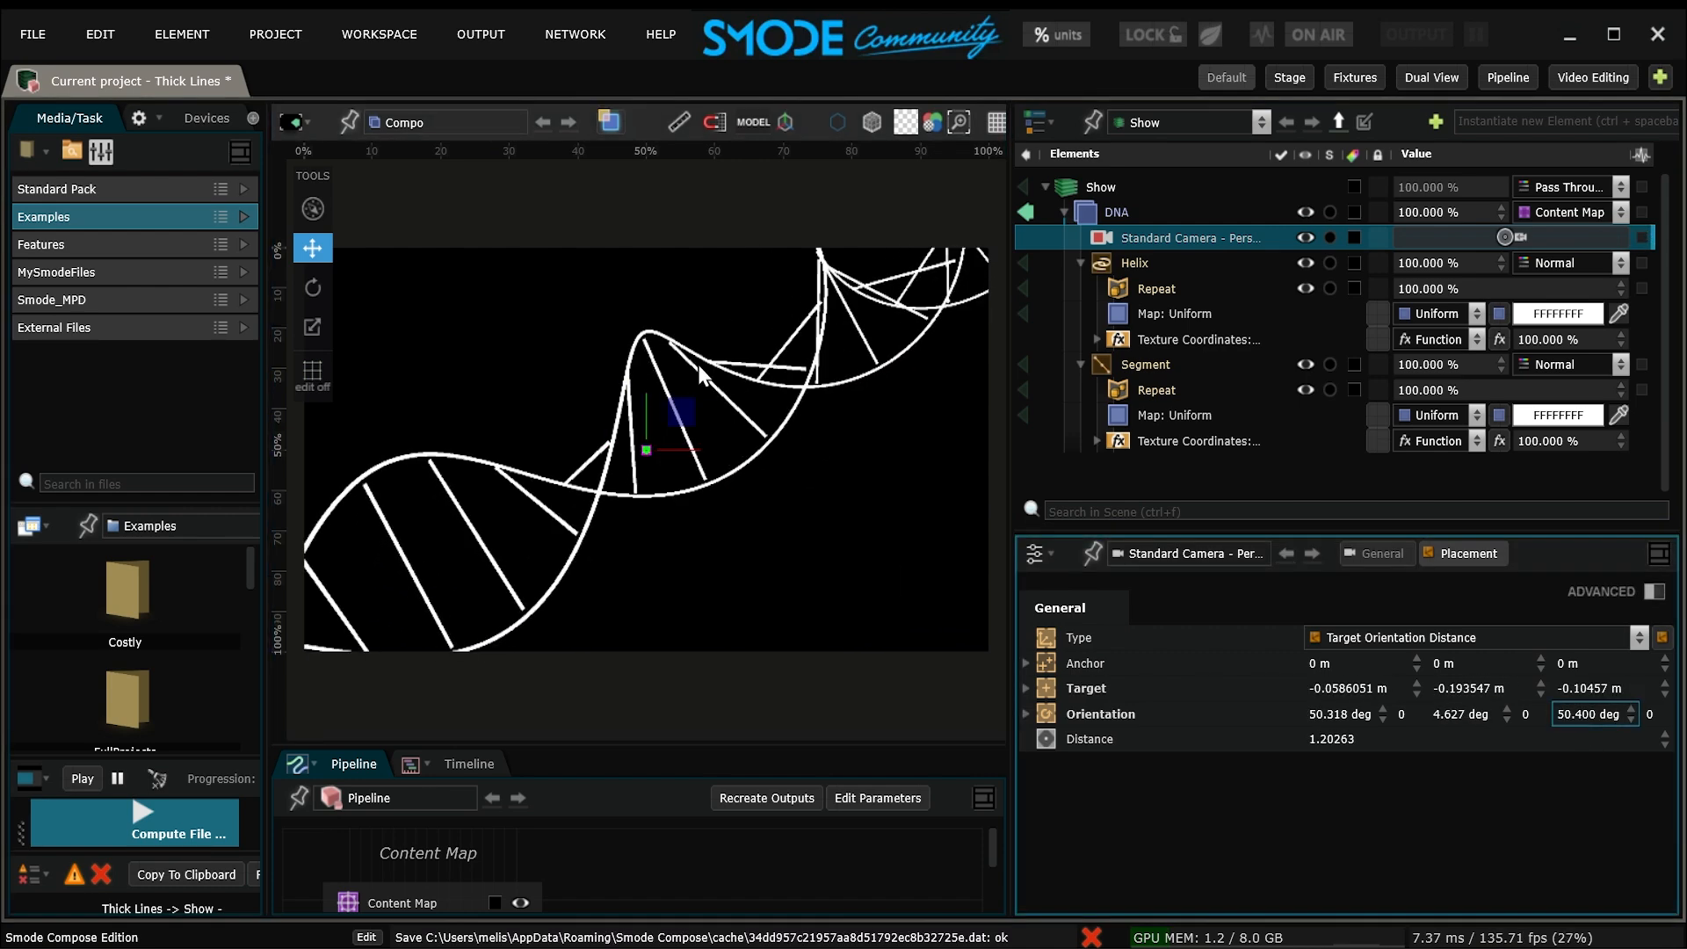
- Set the Helix layer's Thick Lines thickness to 50 px
click(1157, 266)
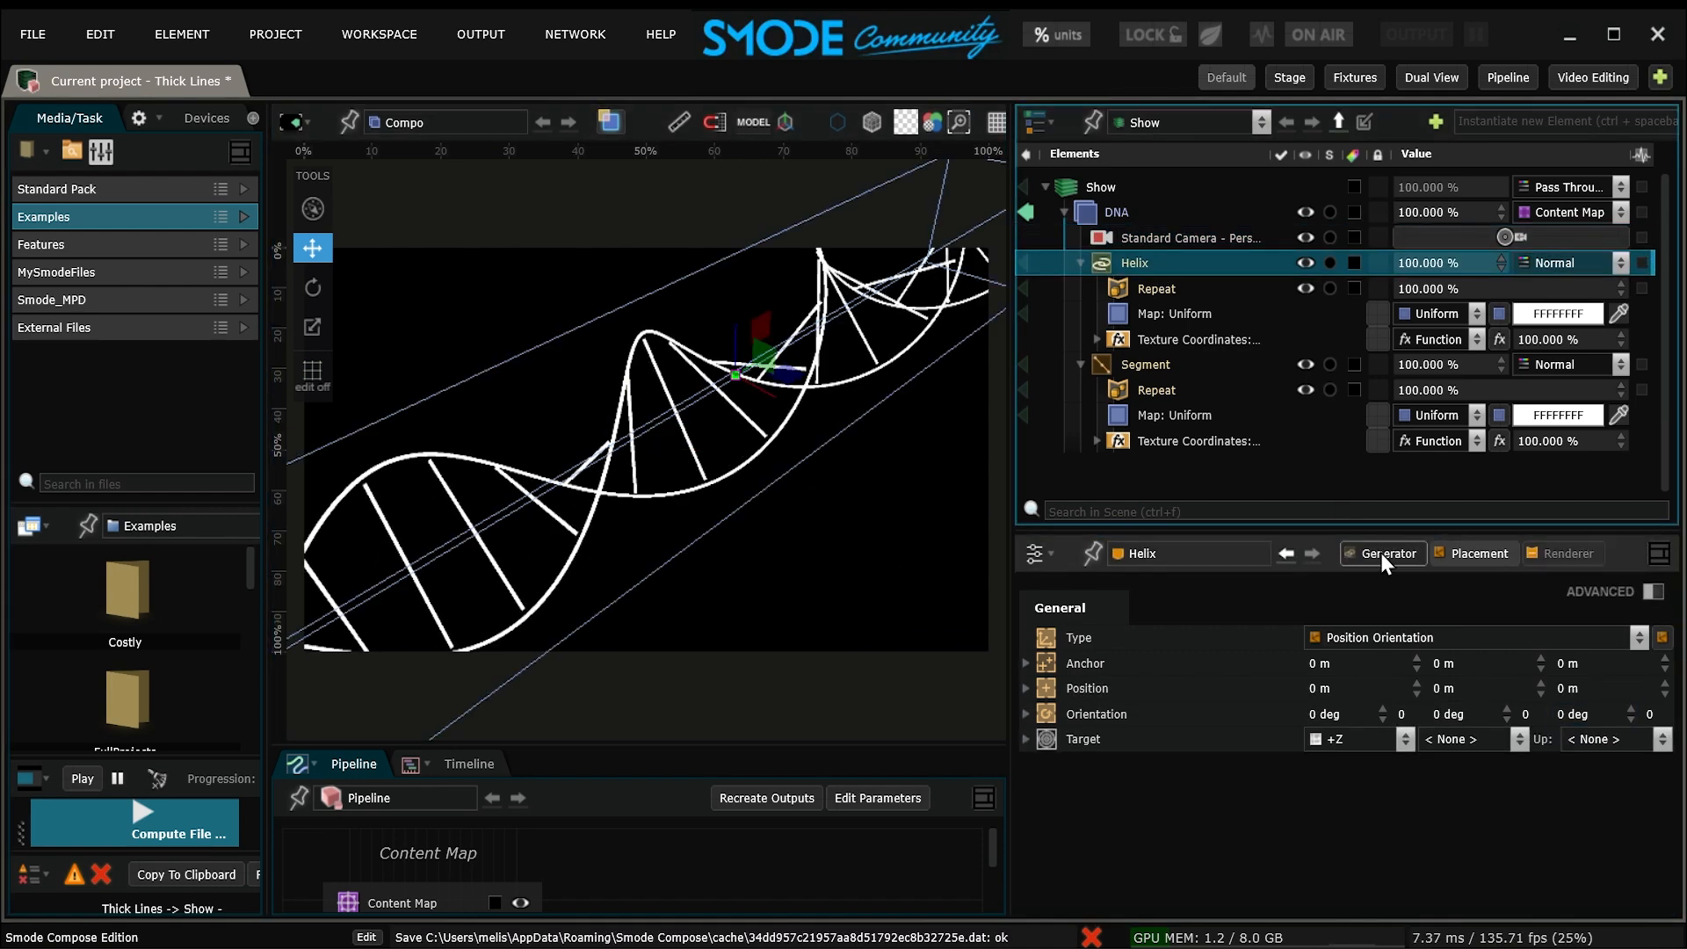
click(1545, 553)
double_click(1322, 761)
text(5)
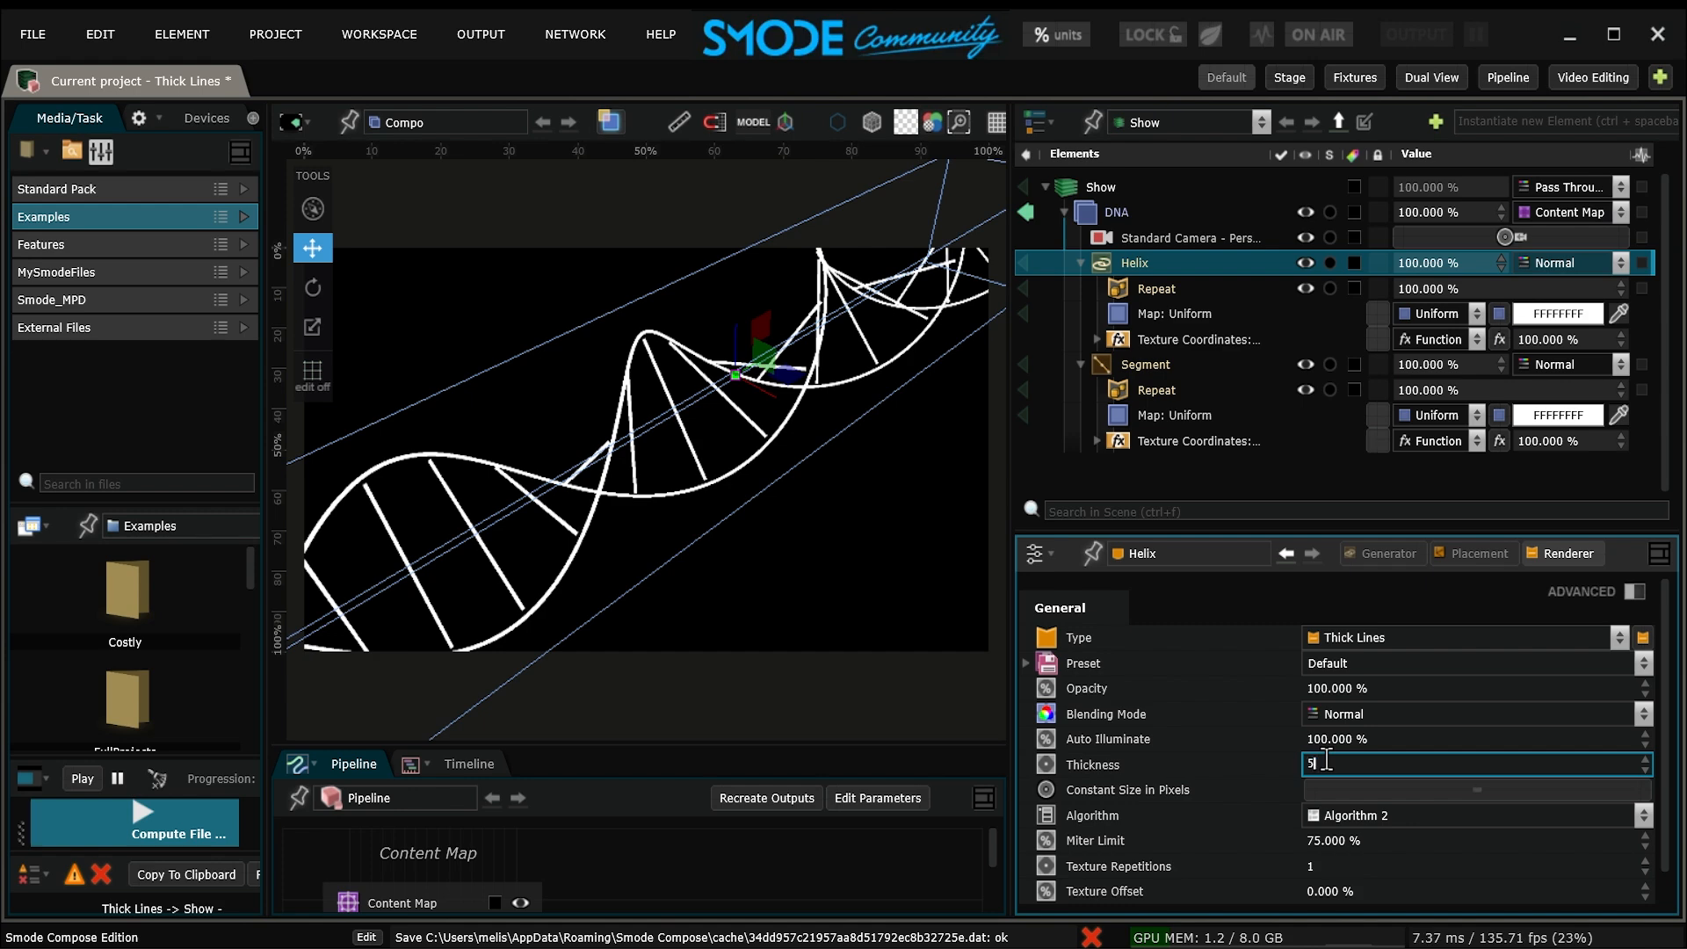
text(0)
key(Return)
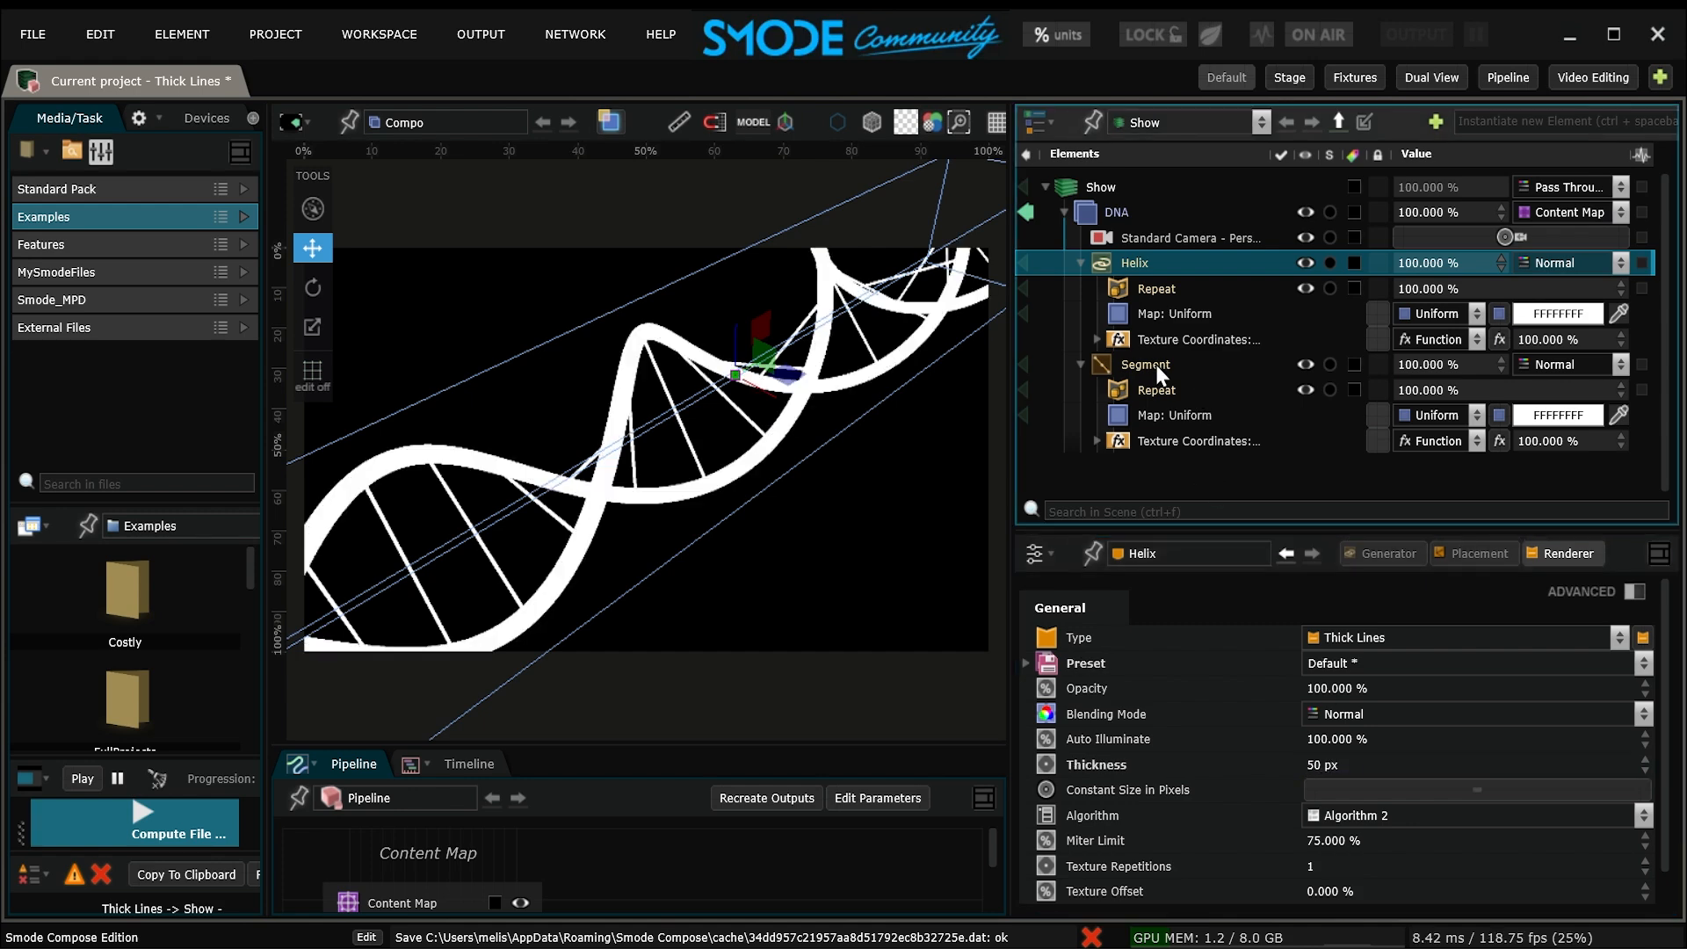
- Set the Segment layer's Thick Lines thickness to 30 px and save the project
click(1157, 365)
double_click(1337, 762)
text(3)
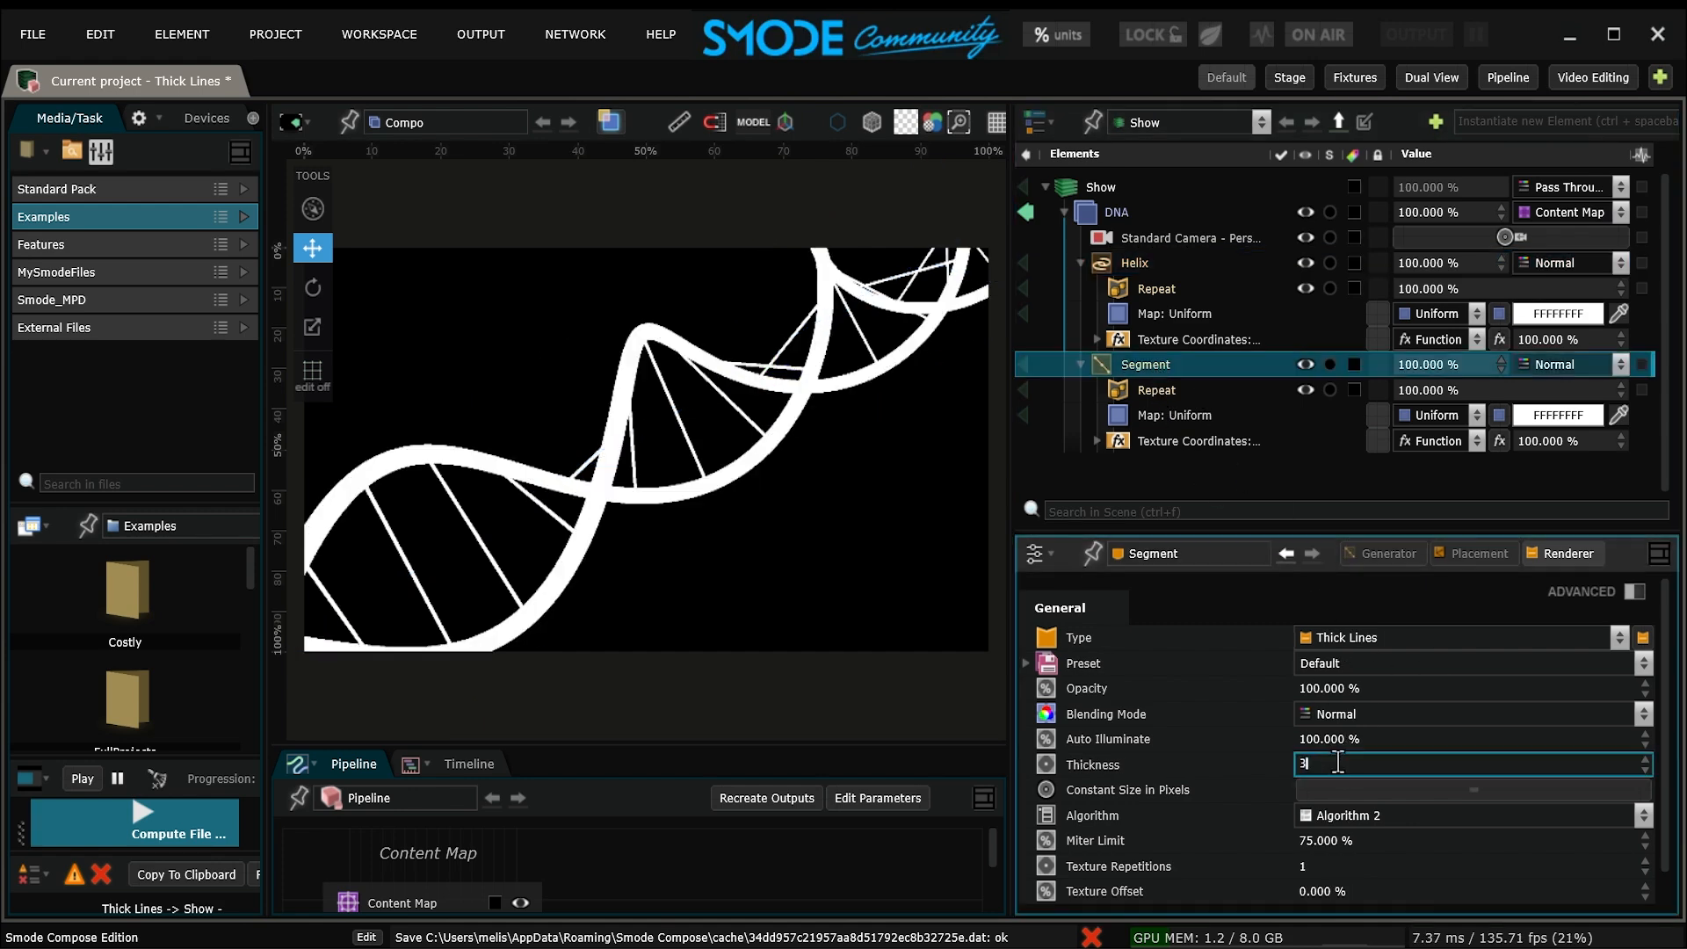
text(0)
key(Return)
key(ctrl+s)
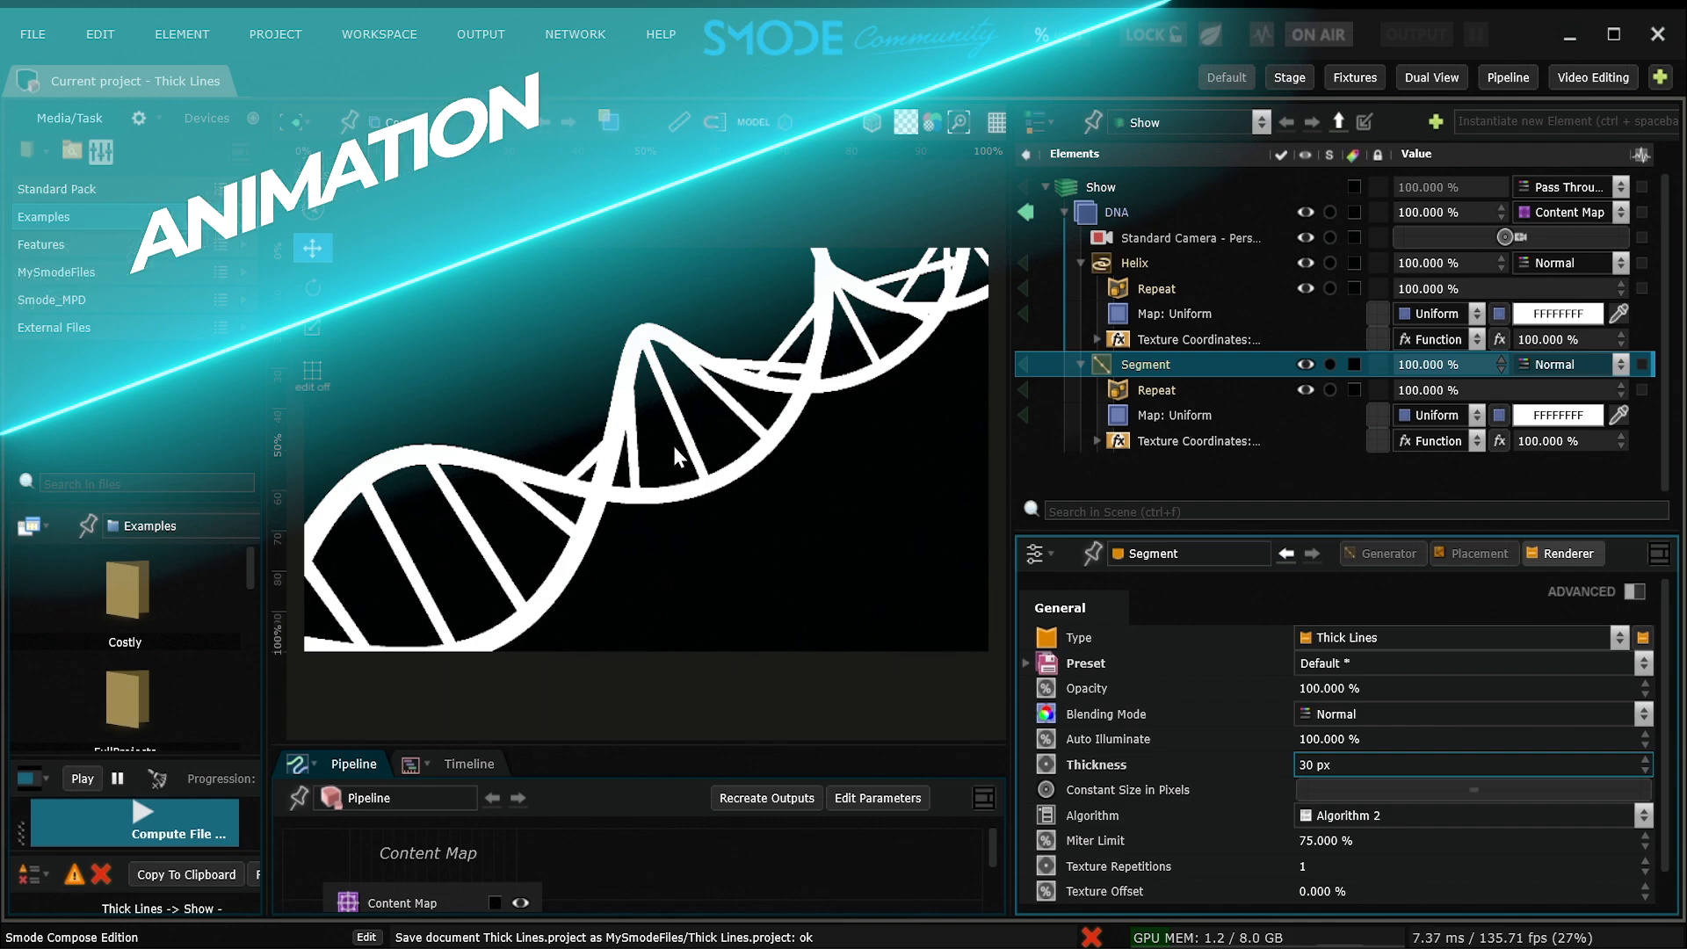
- Group the Helix and Segment layers together and name the group DNA
click(1230, 263)
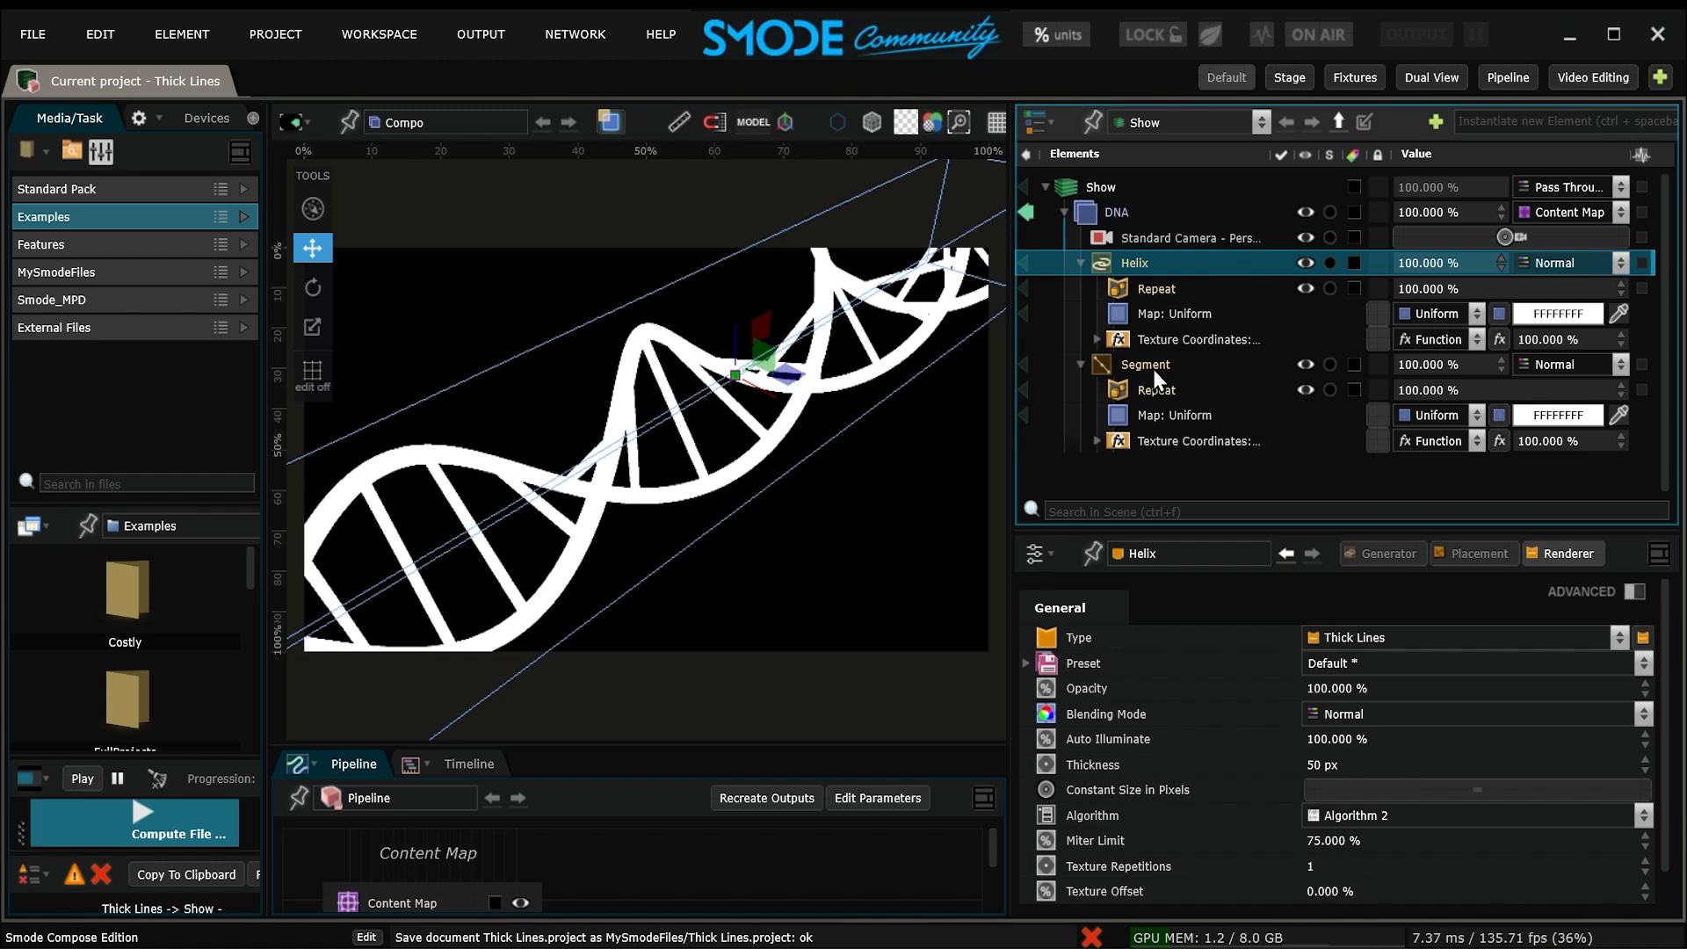
ctrl+click(1151, 367)
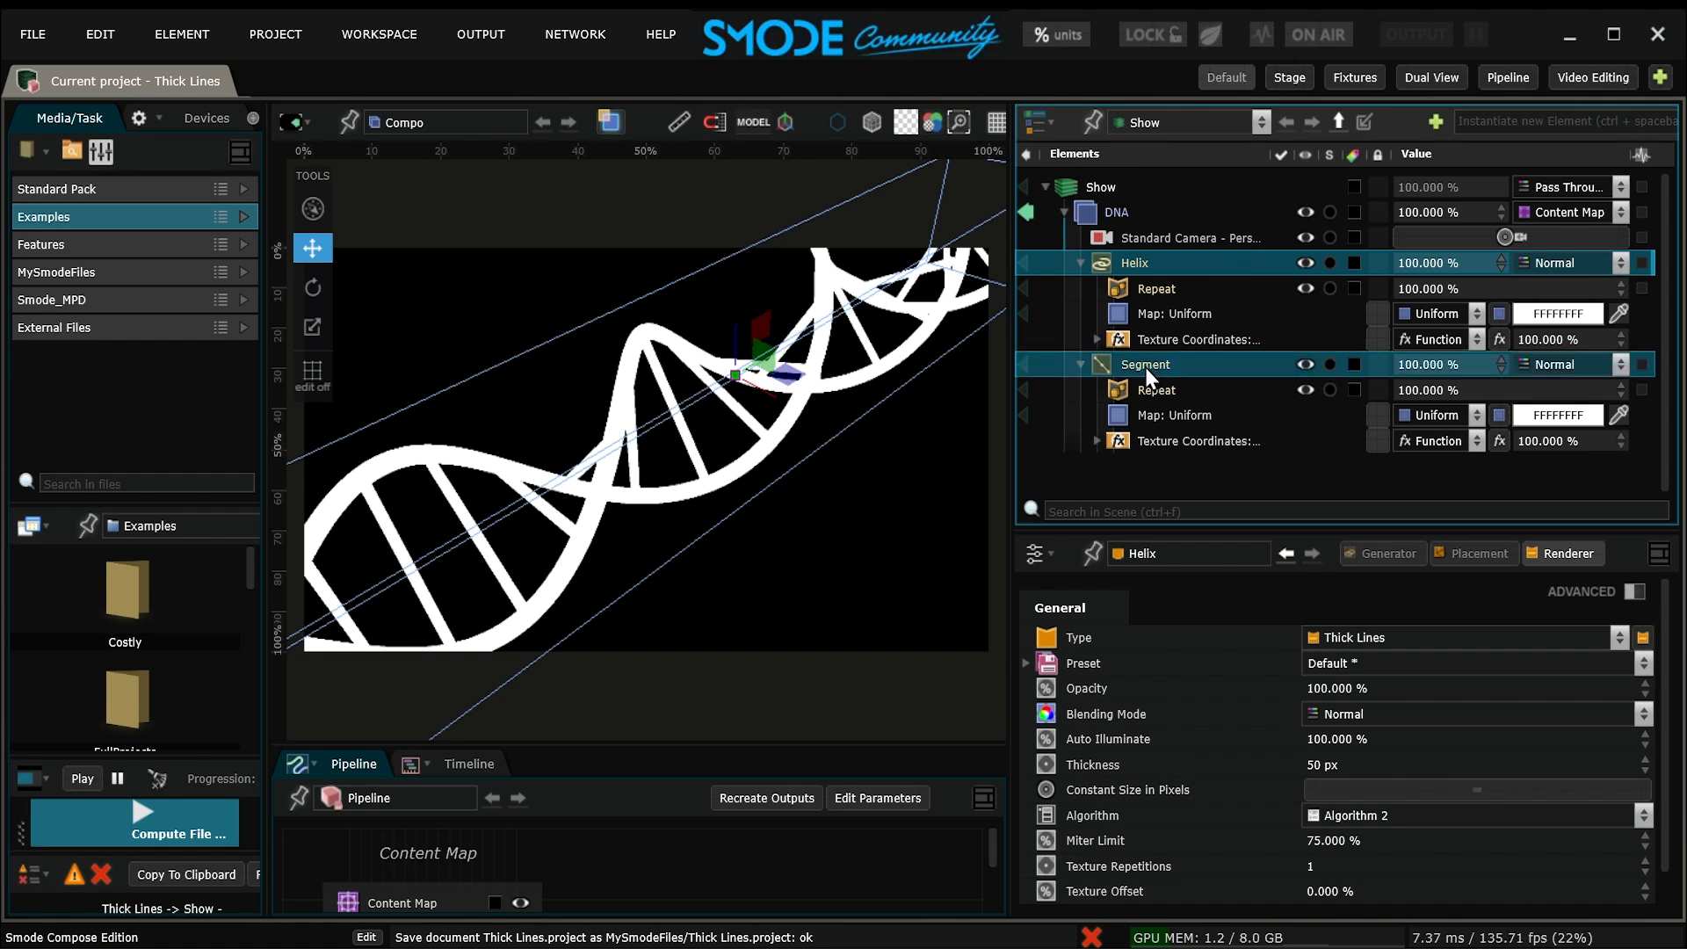
right_click(1146, 368)
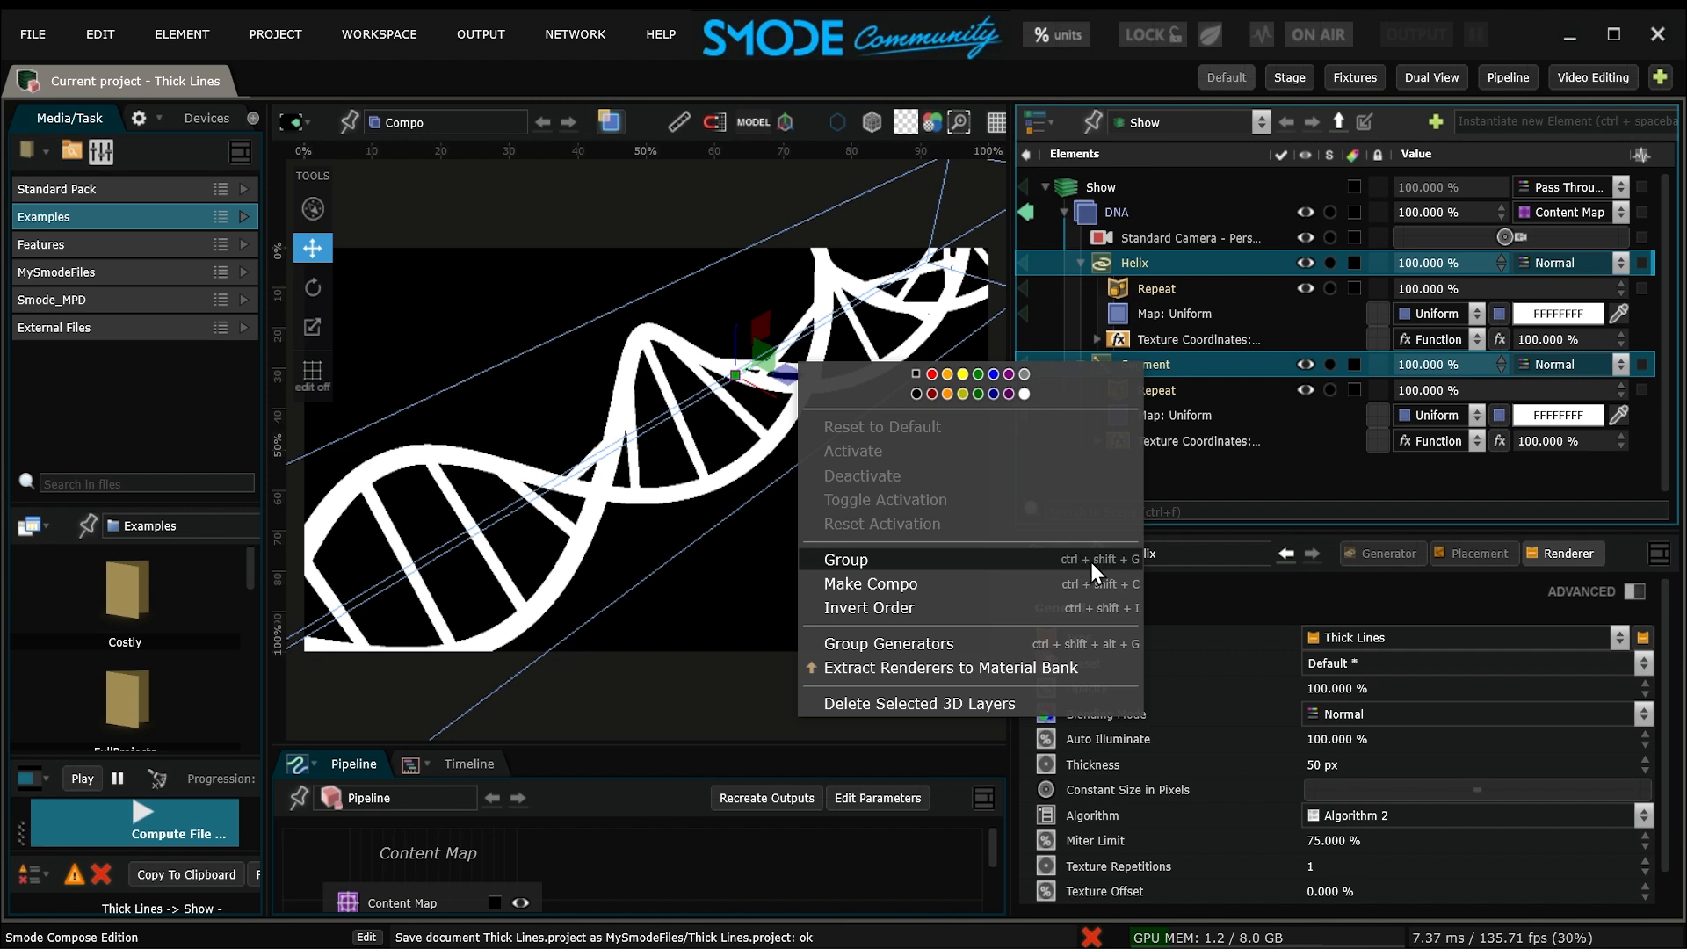
click(1014, 560)
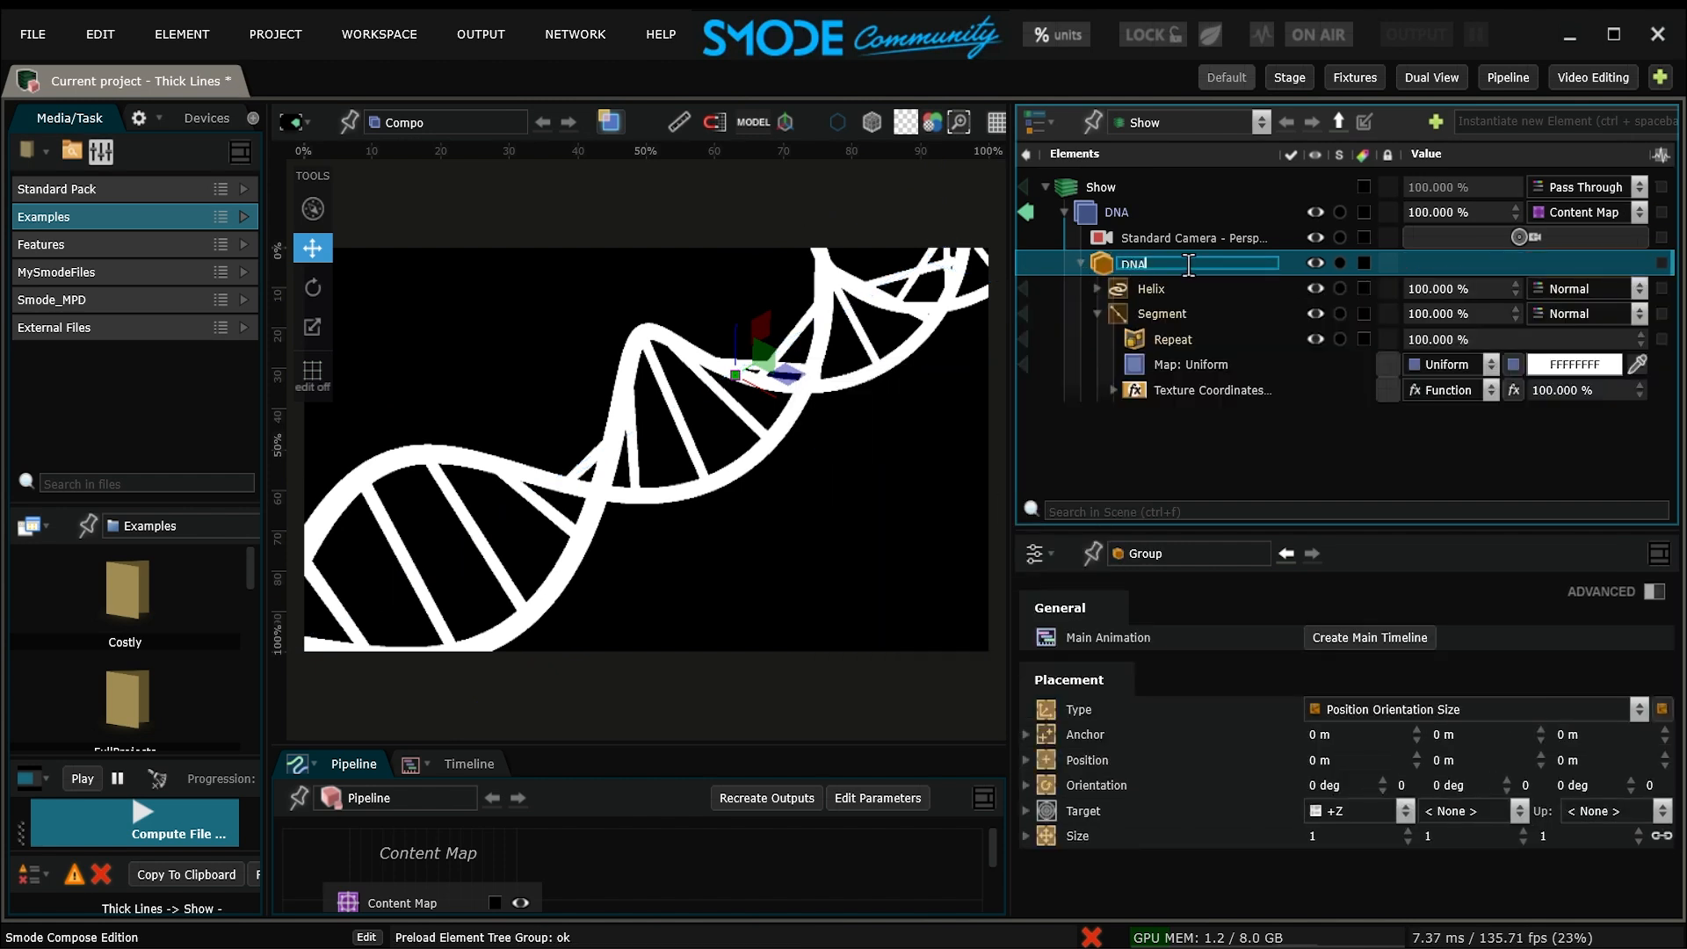
- Create a Linear Loop on the DNA group's Y orientation and set its duration to 15 seconds
right_click(1476, 783)
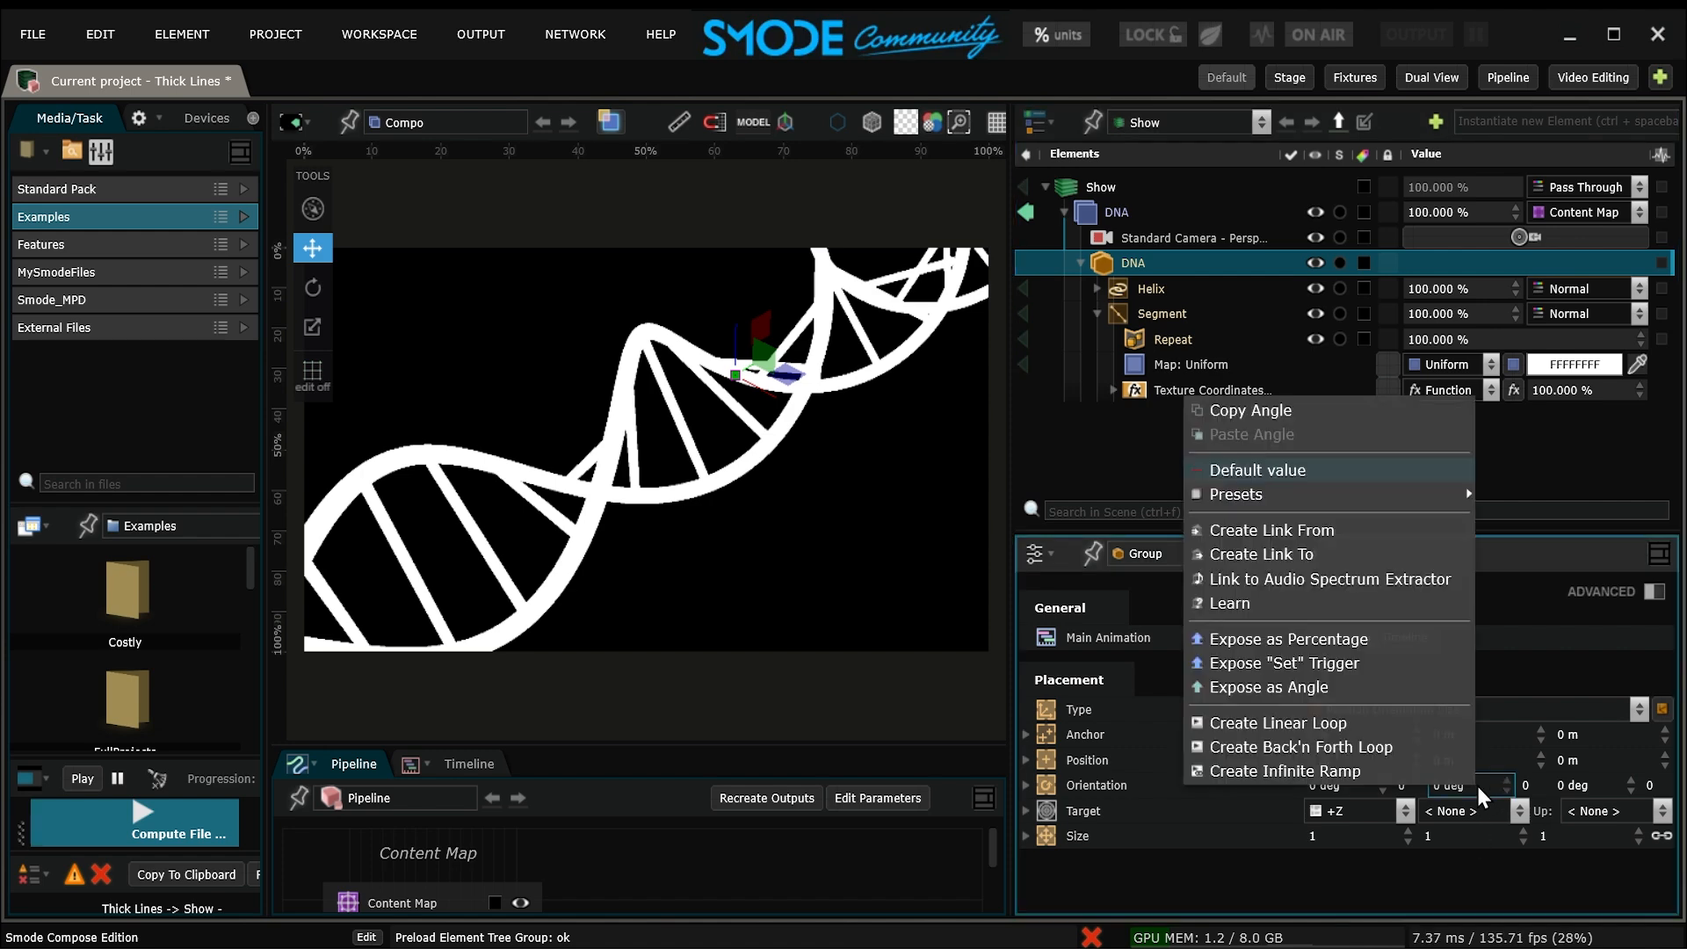
click(1302, 724)
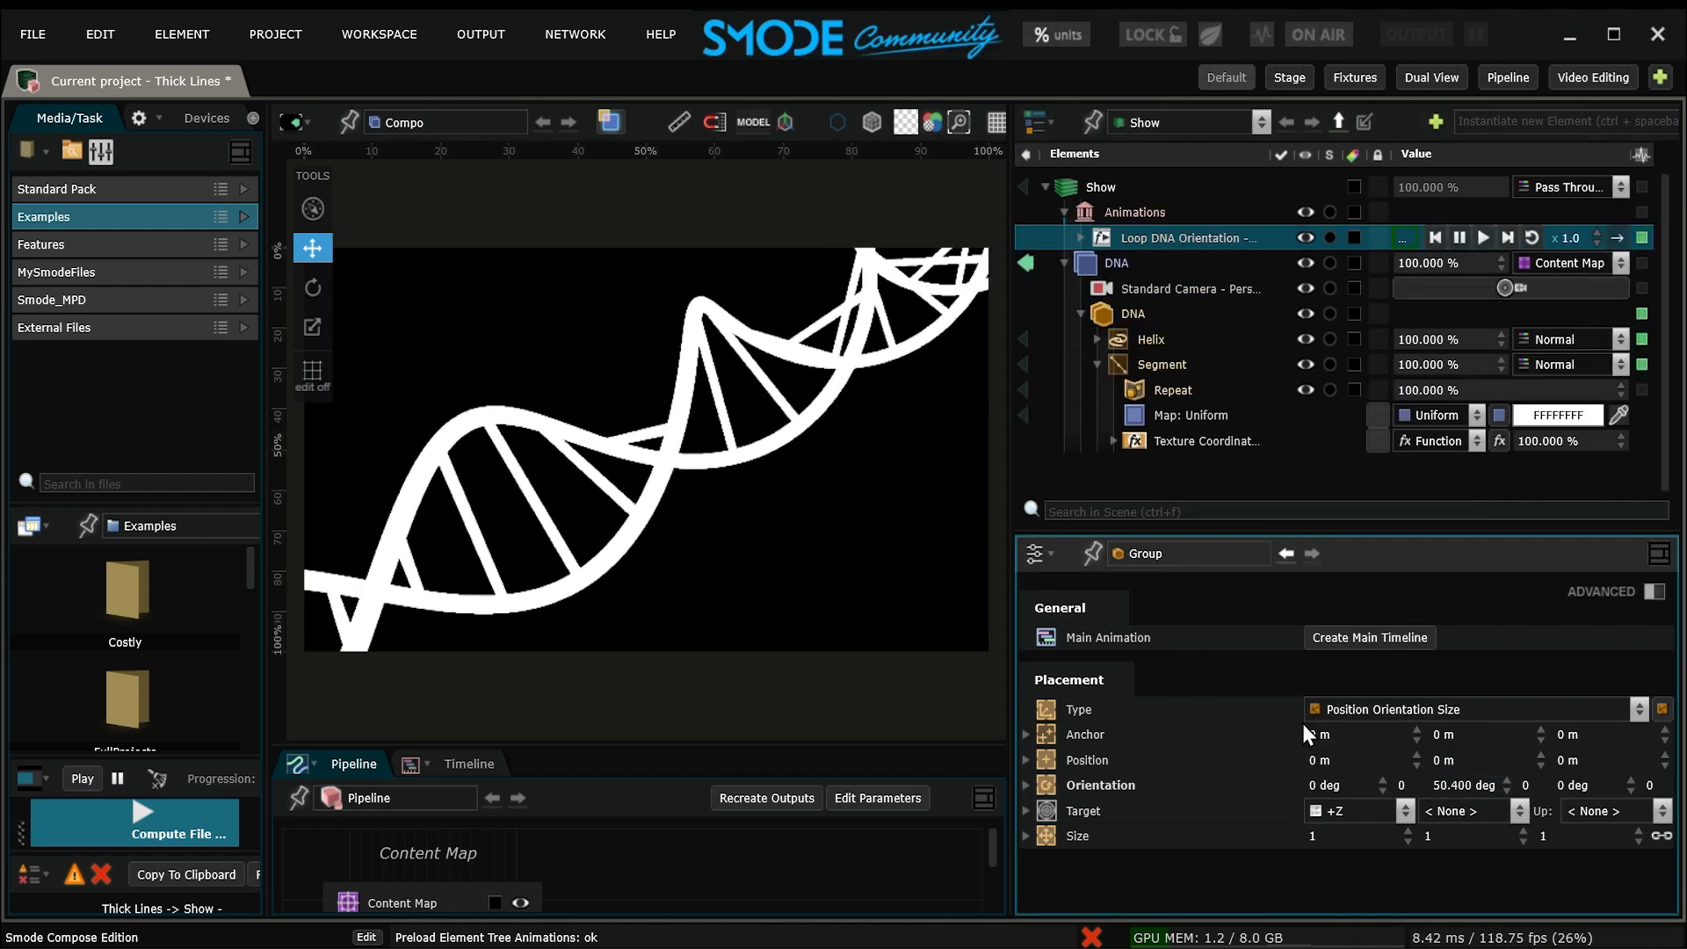
click(1081, 238)
double_click(1131, 237)
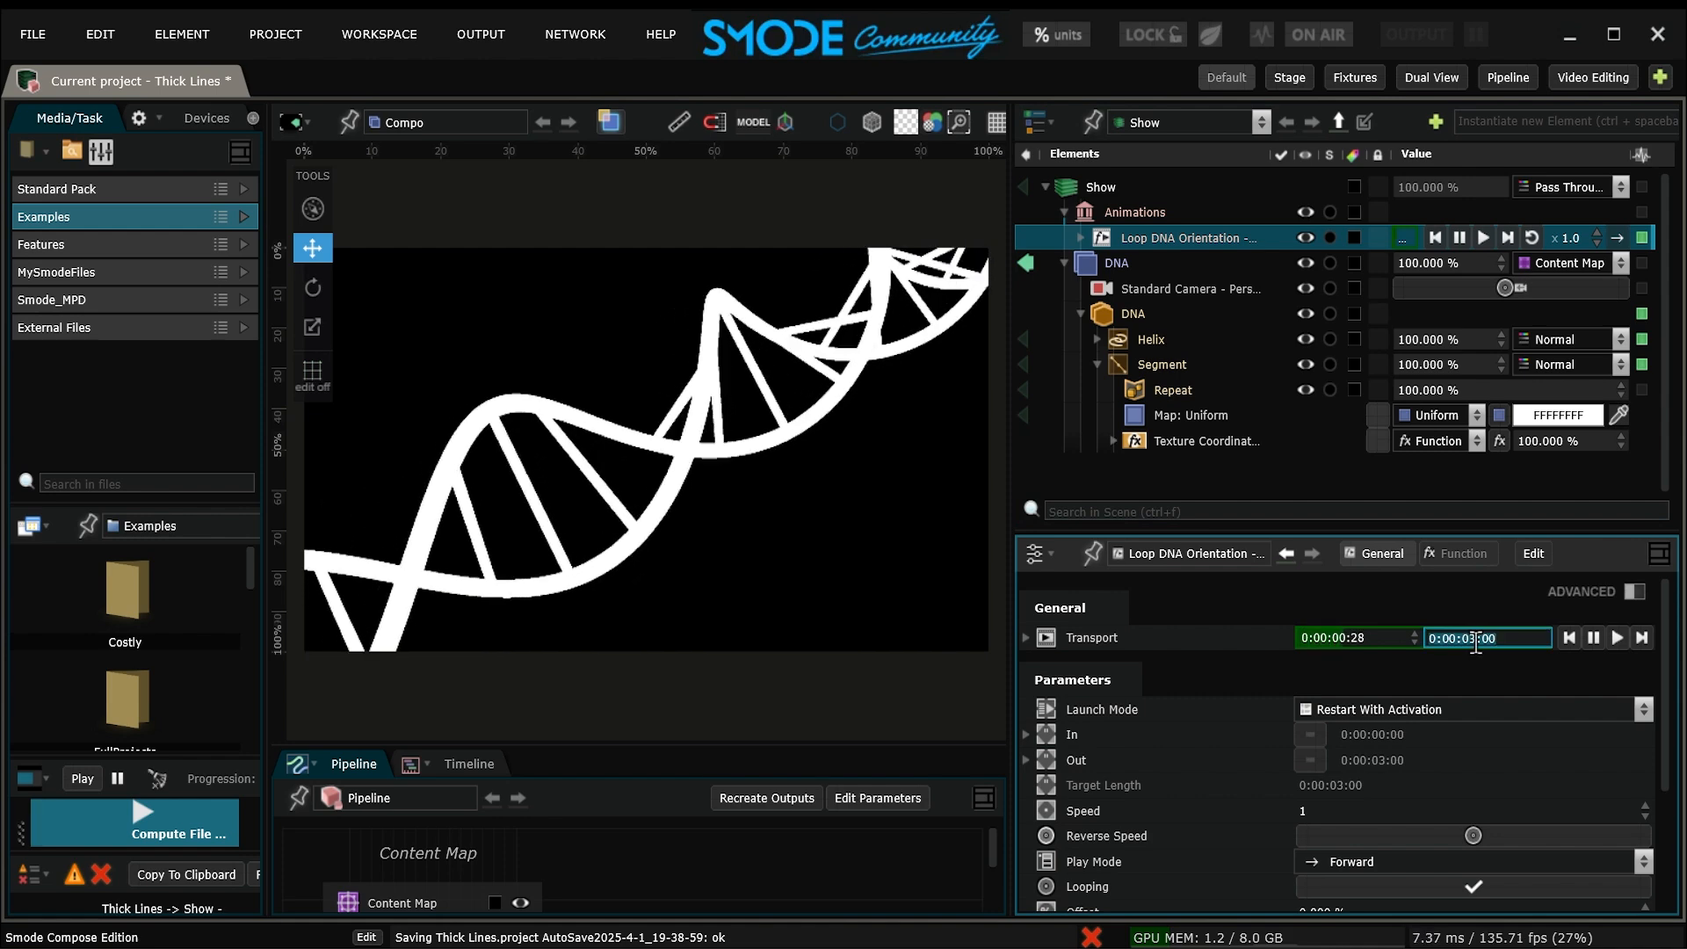
key(BackSpace)
text(15)
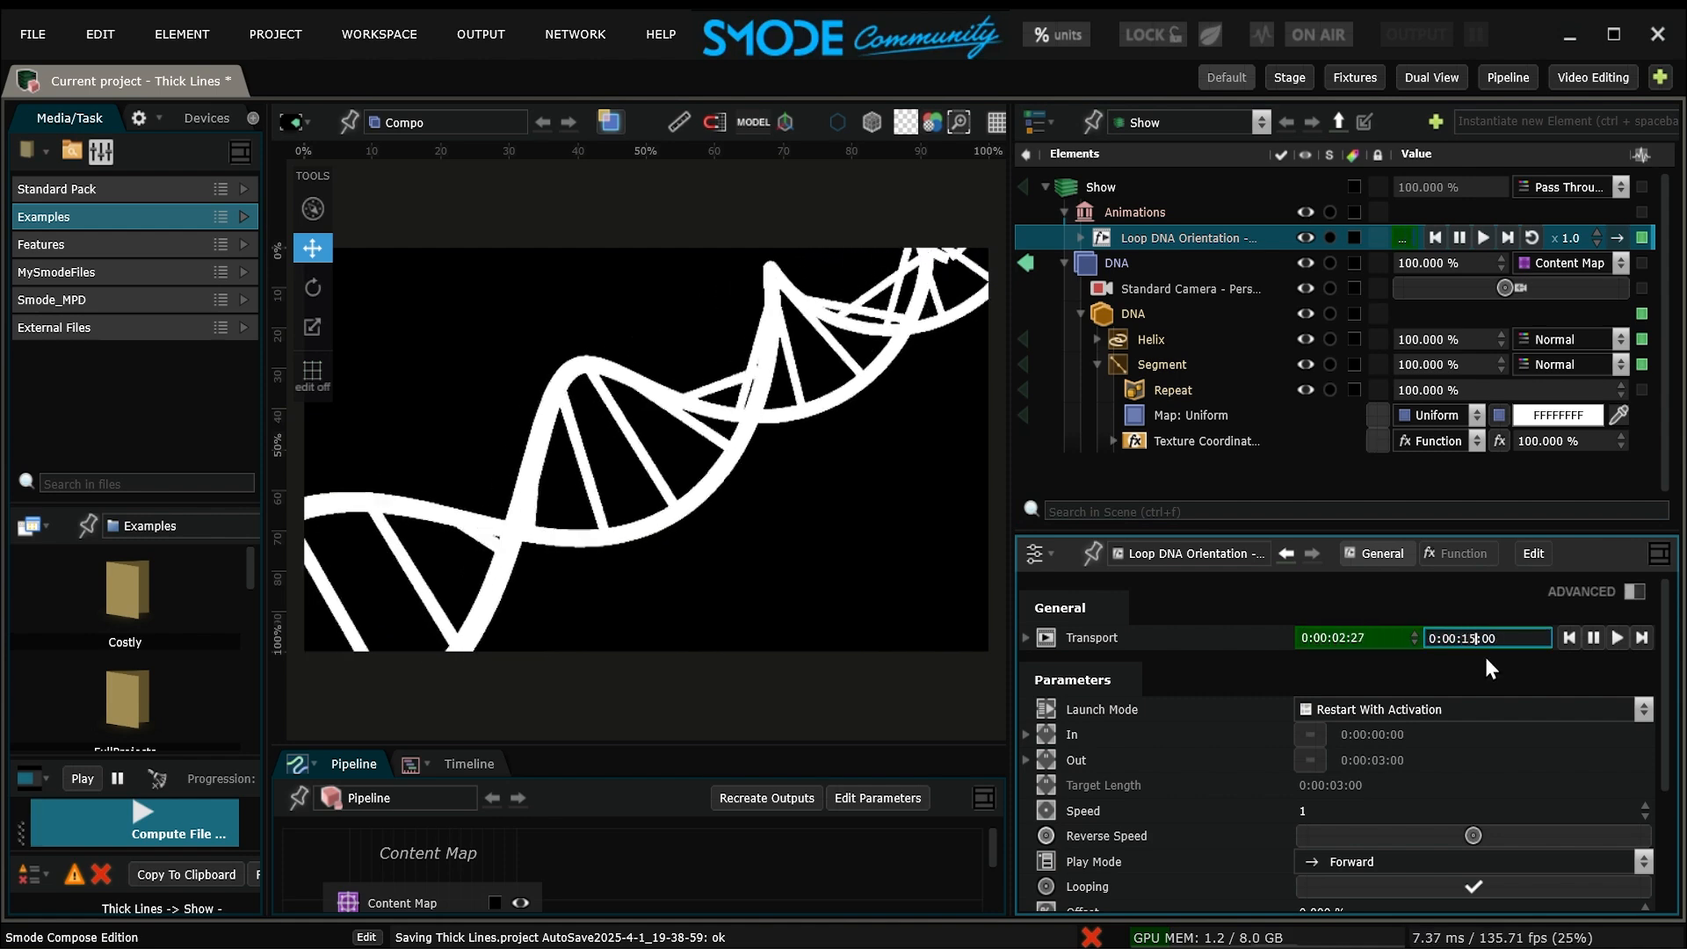
key(Return)
- Set the DNA orientation loop's duration to 20 seconds
click(1497, 641)
key(Left)
key(Left)
key(Left)
key(BackSpace)
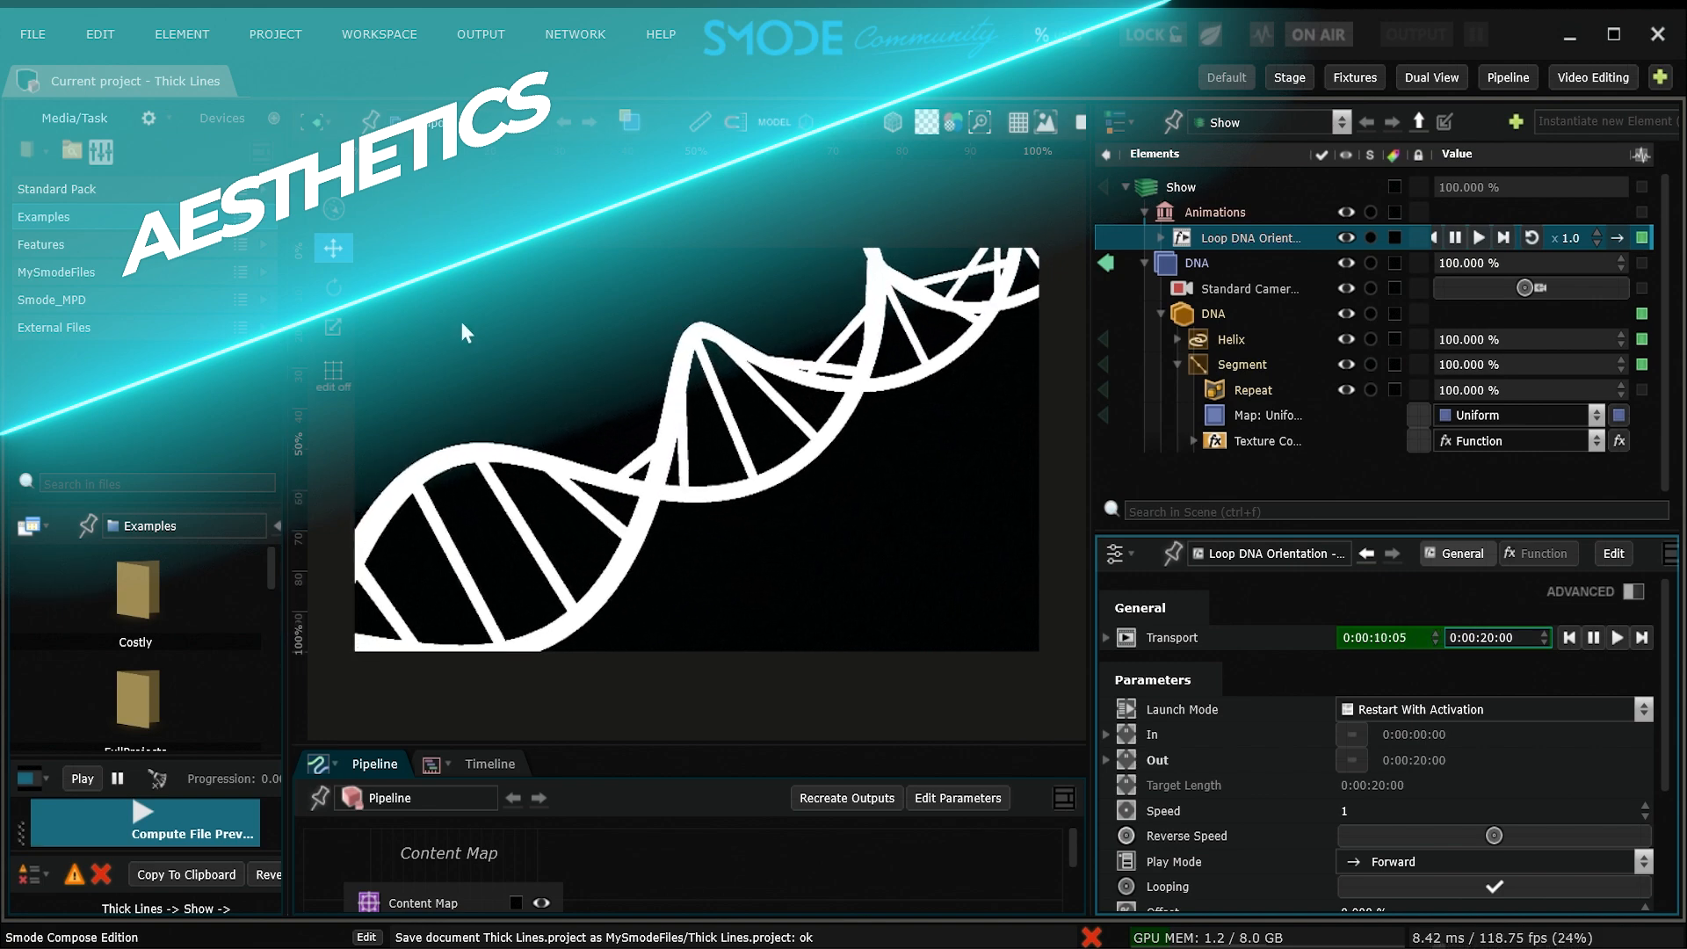
- Search the Standard Pack for "lensflare" and add the Mograph_lensflare image to the DNA compo, between the camera and the DNA group
click(122, 482)
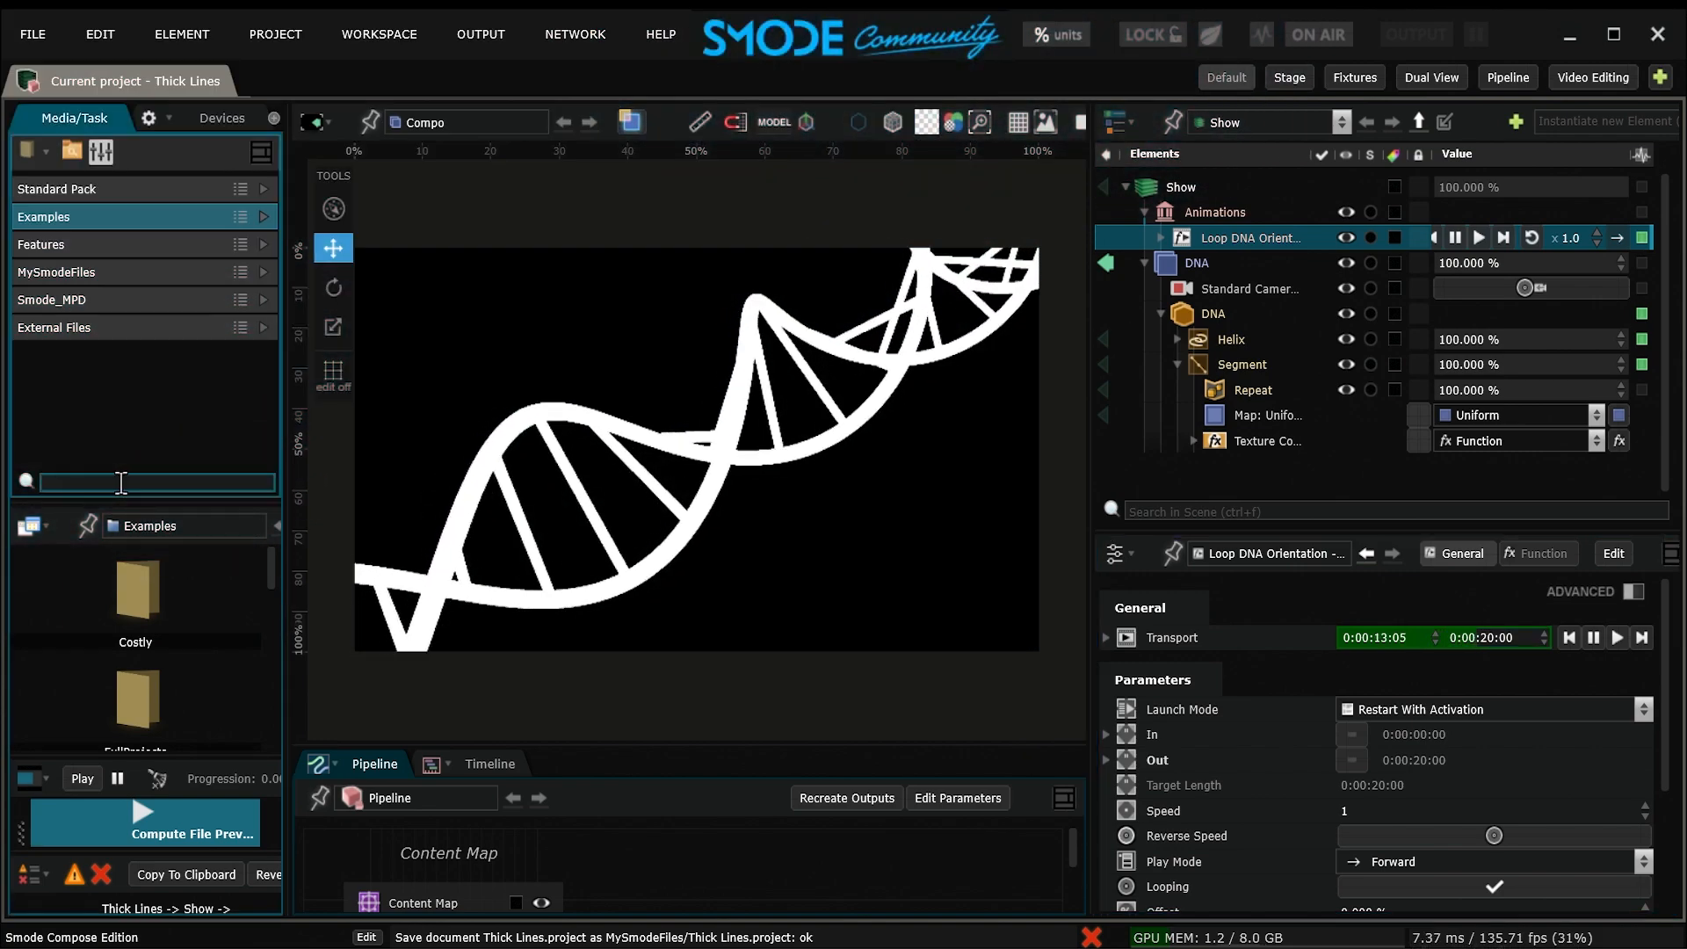
click(262, 188)
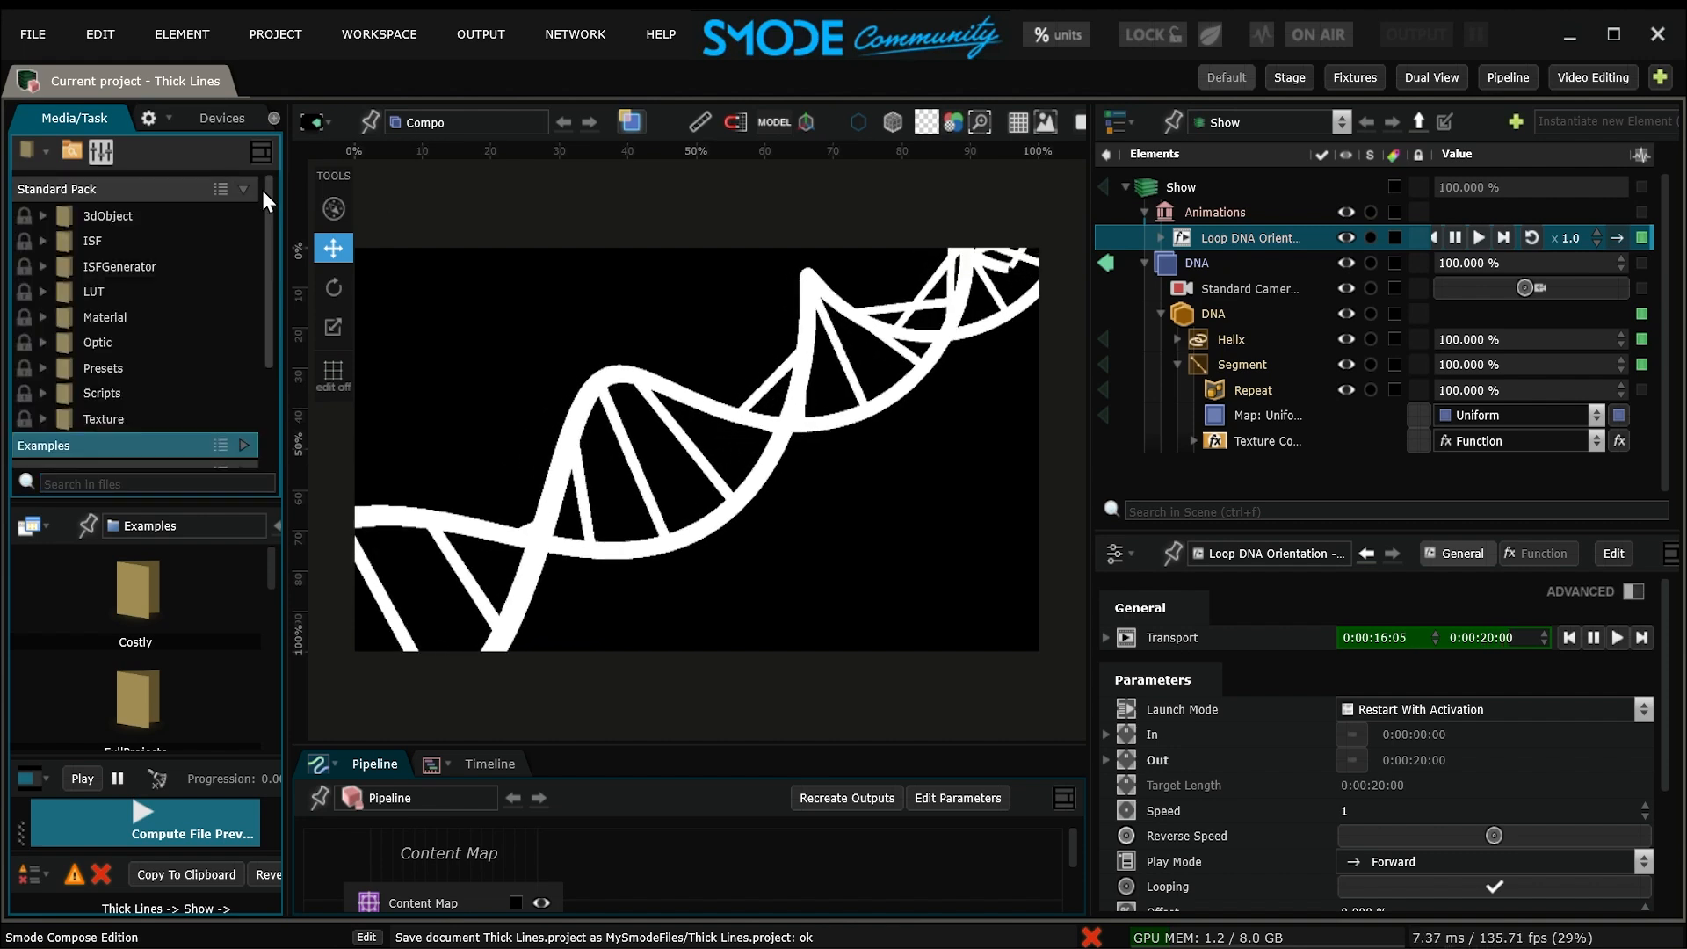
click(107, 483)
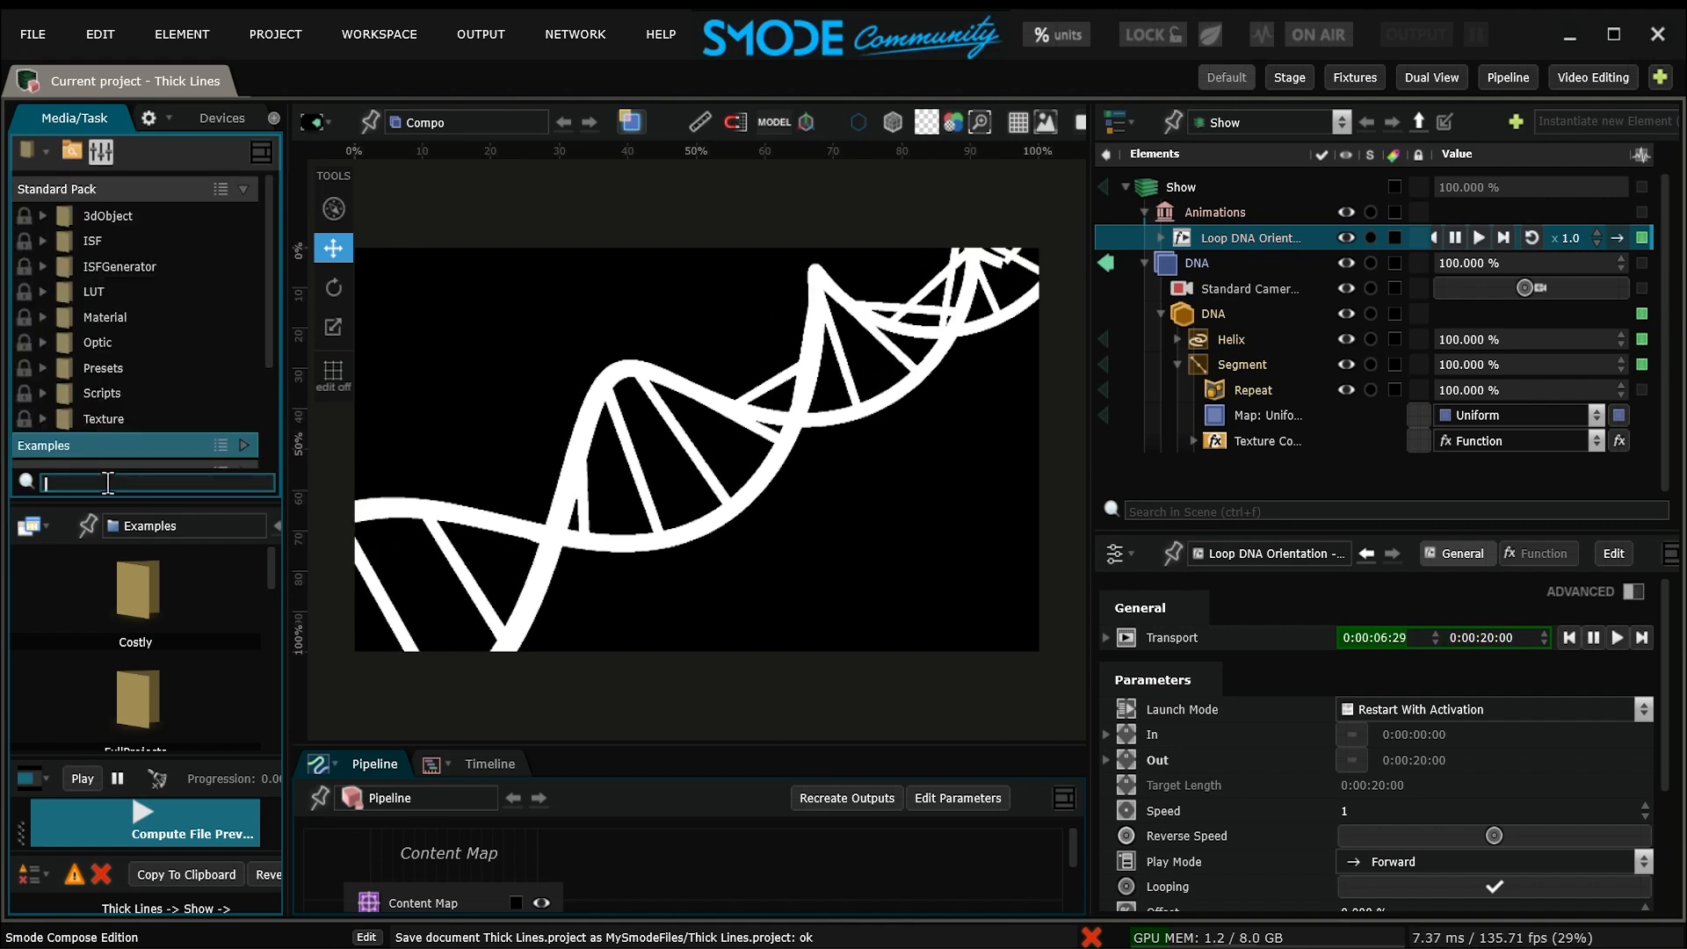
text(lensflare)
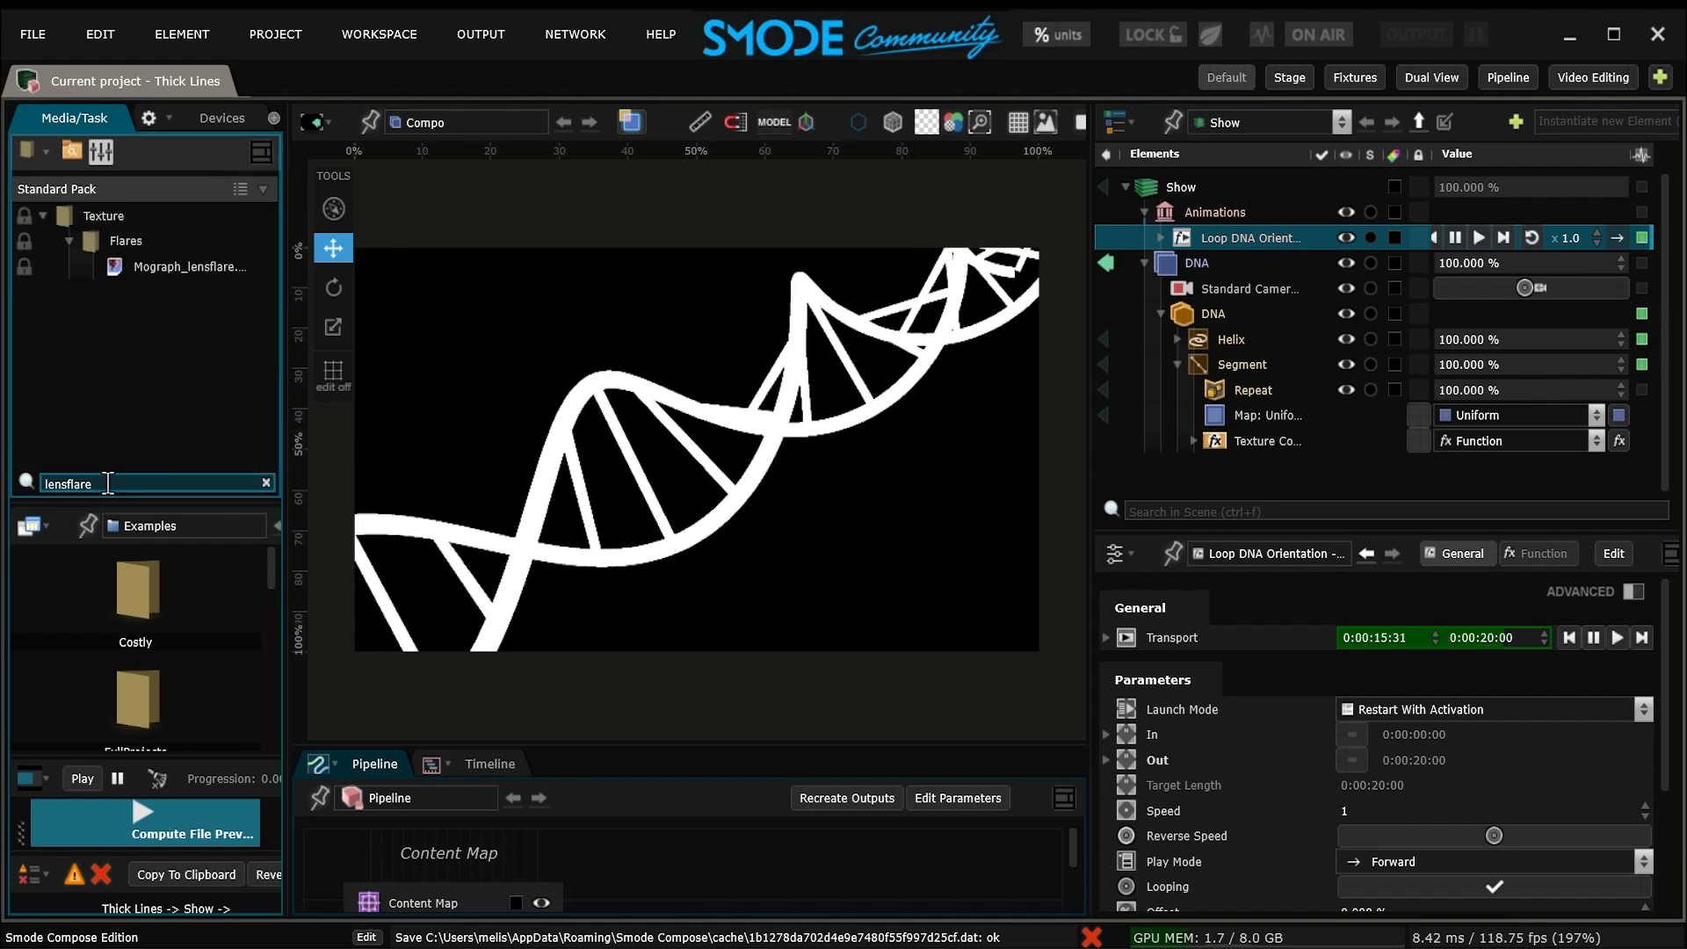
click(198, 263)
drag(148, 266, 1241, 289)
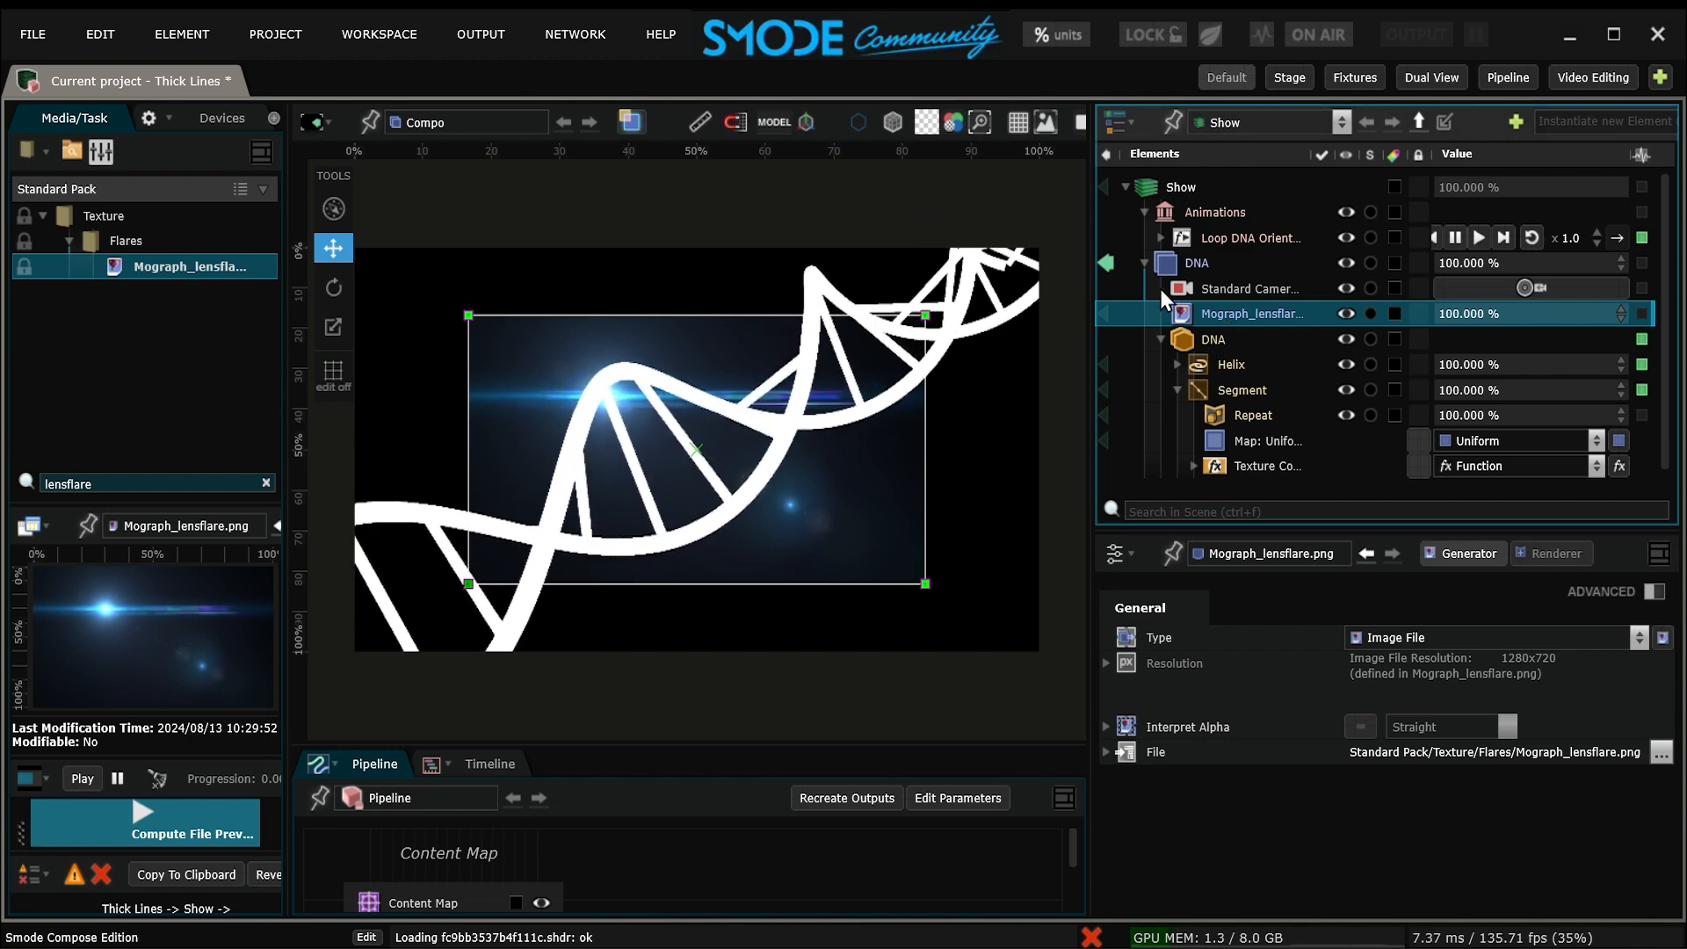
- Apply the Fit Outside placement to the Mograph_lensflare image so it fills the frame
right_click(1258, 315)
mouse_move(952, 568)
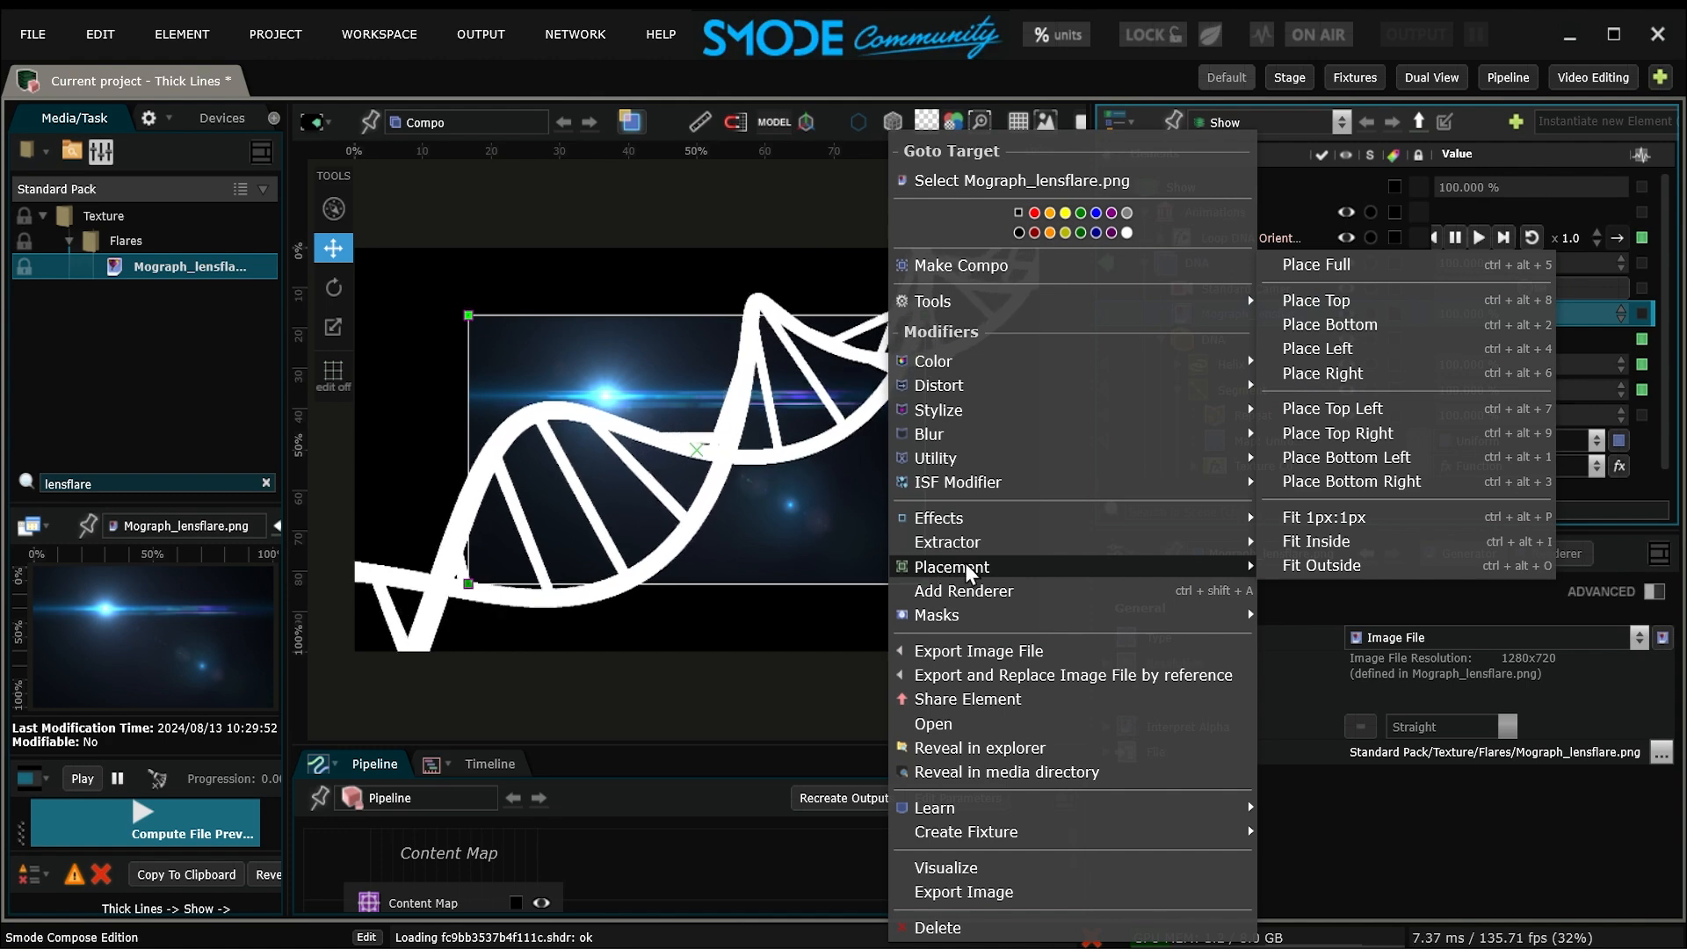
click(1359, 566)
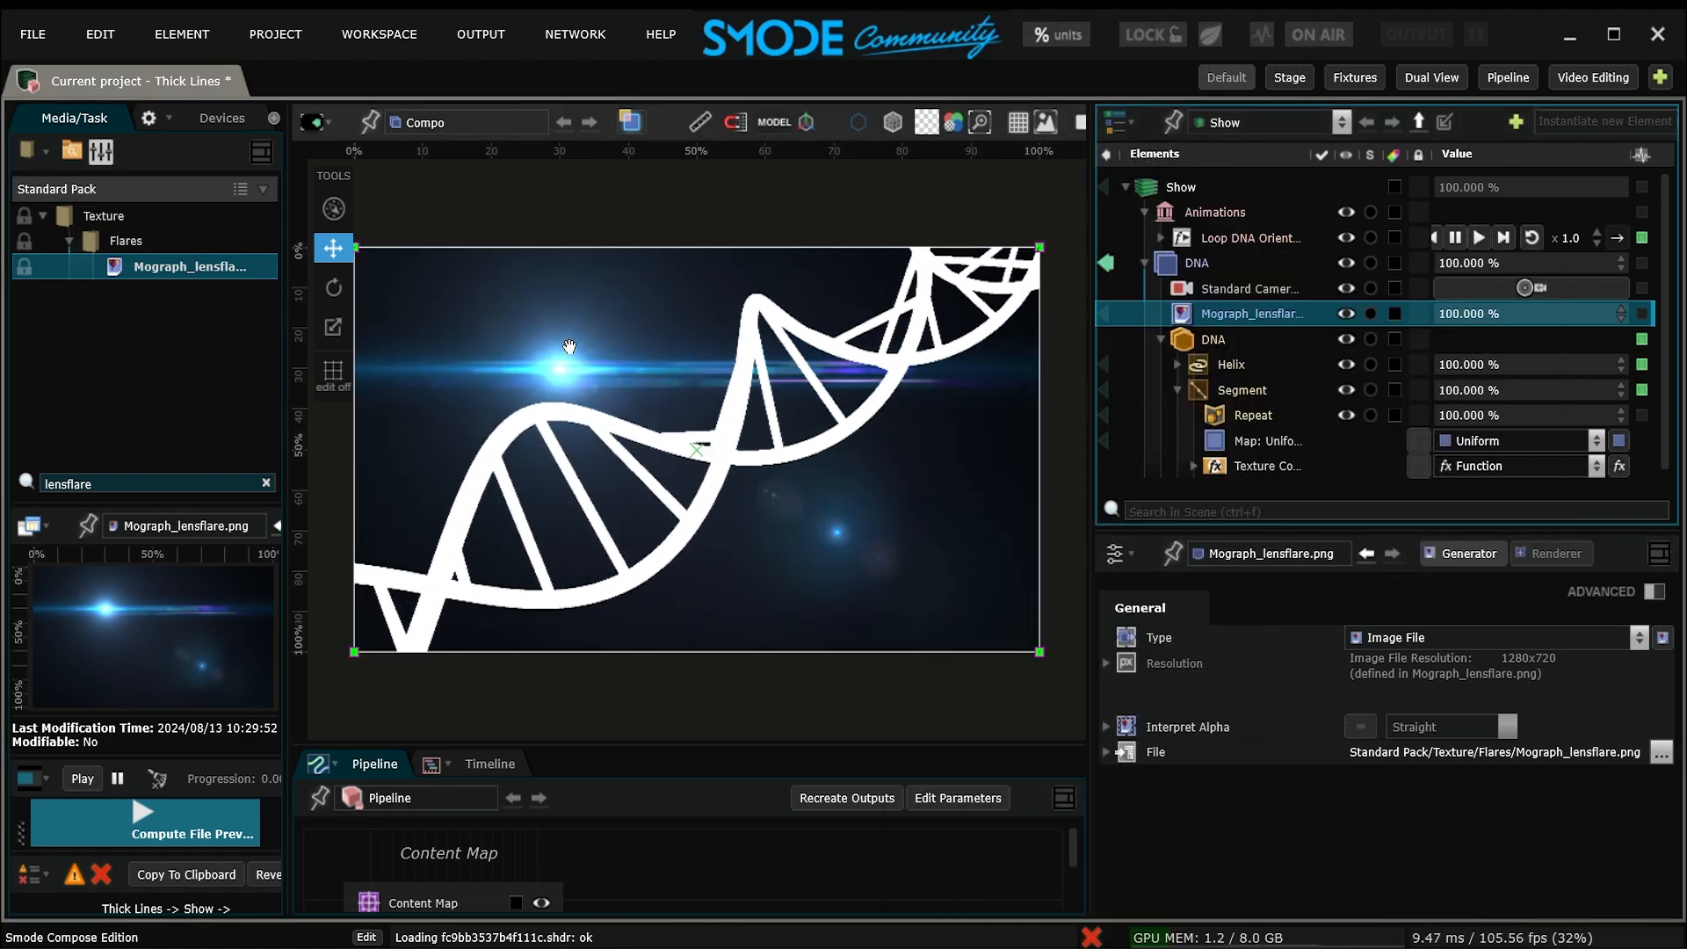
- Add a Gaussian Blur to the Mograph_lensflare layer with a radius of 167 px
right_click(1231, 309)
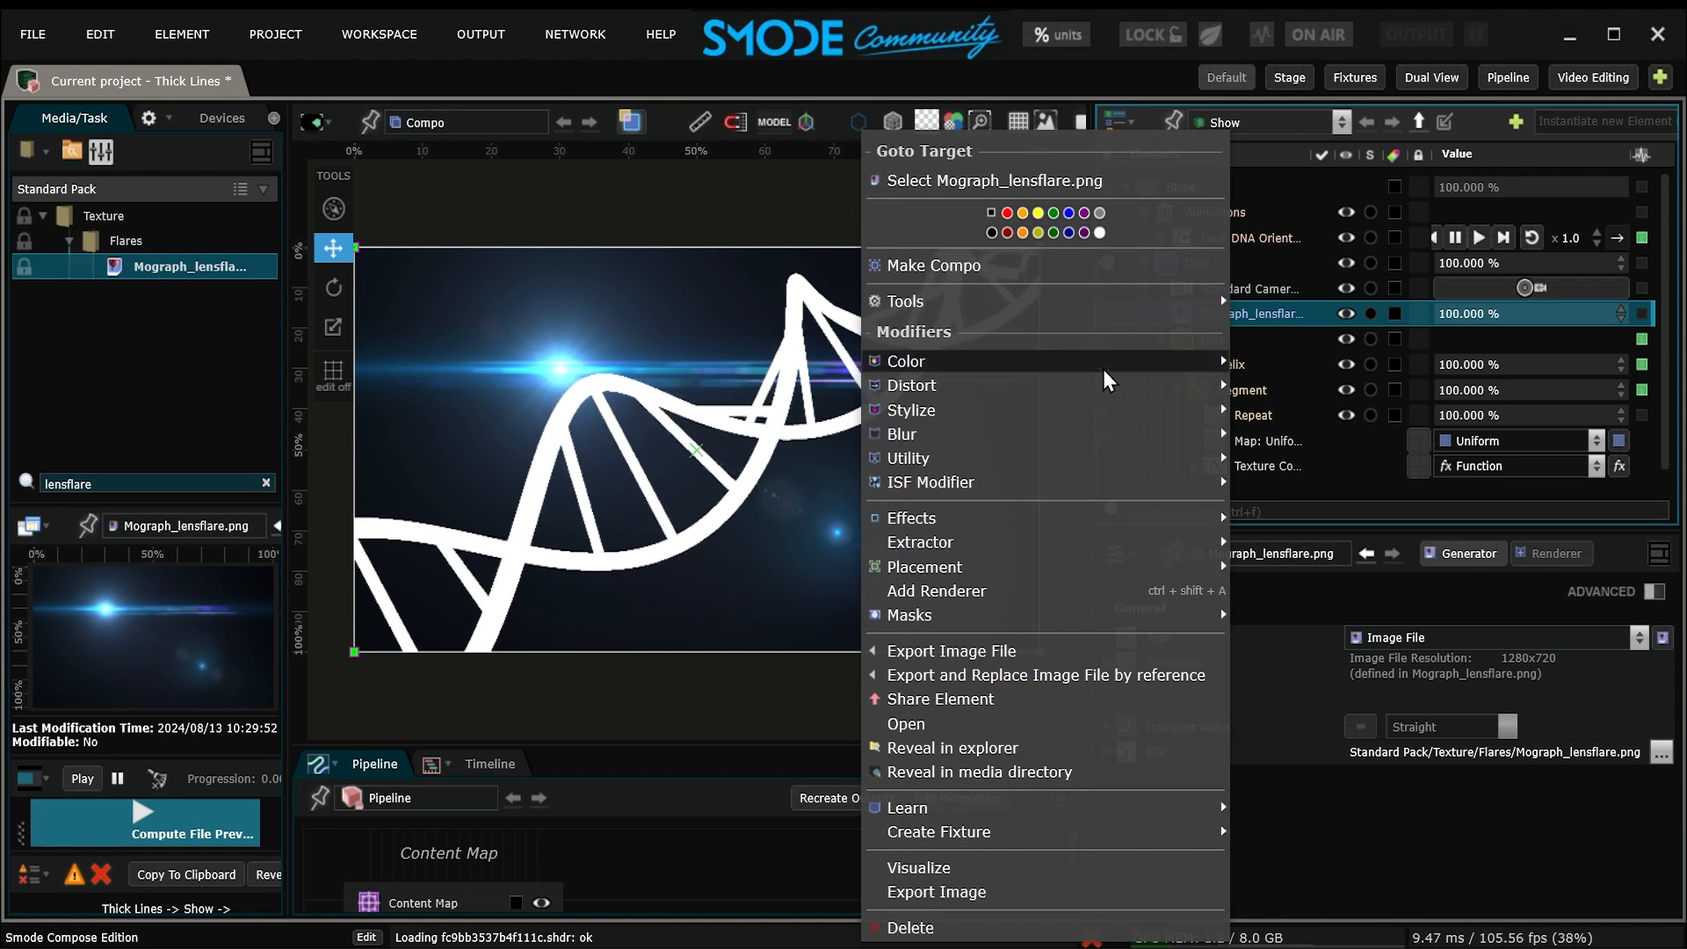
mouse_move(979, 441)
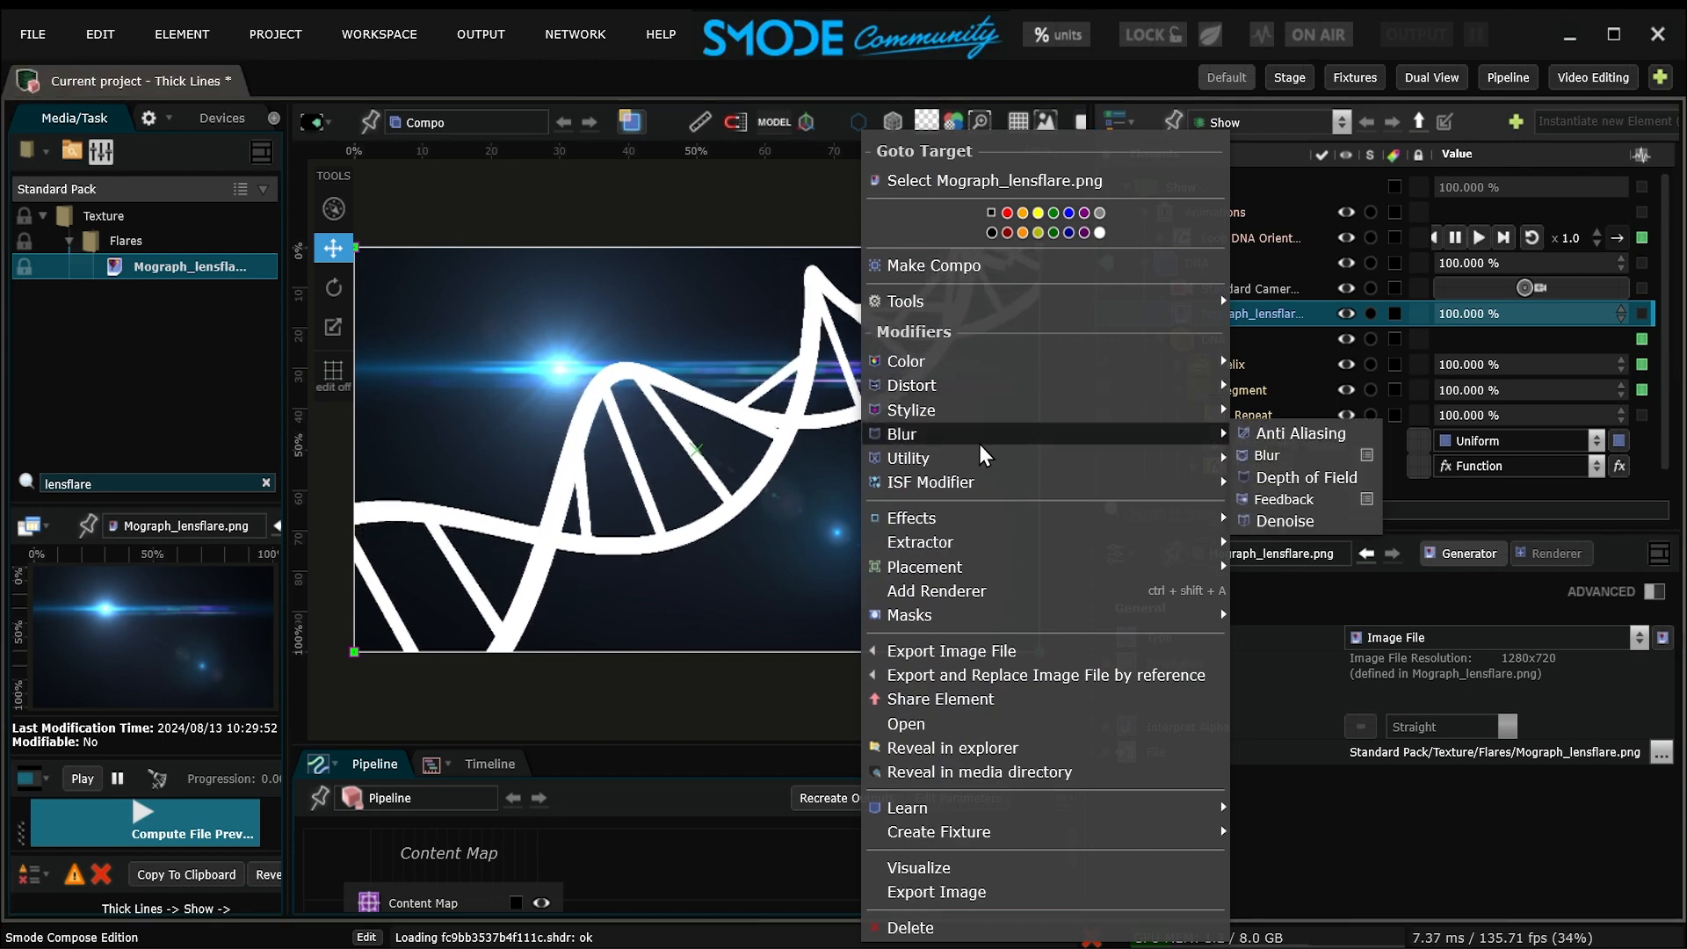
click(1284, 454)
drag(1387, 694, 703, 382)
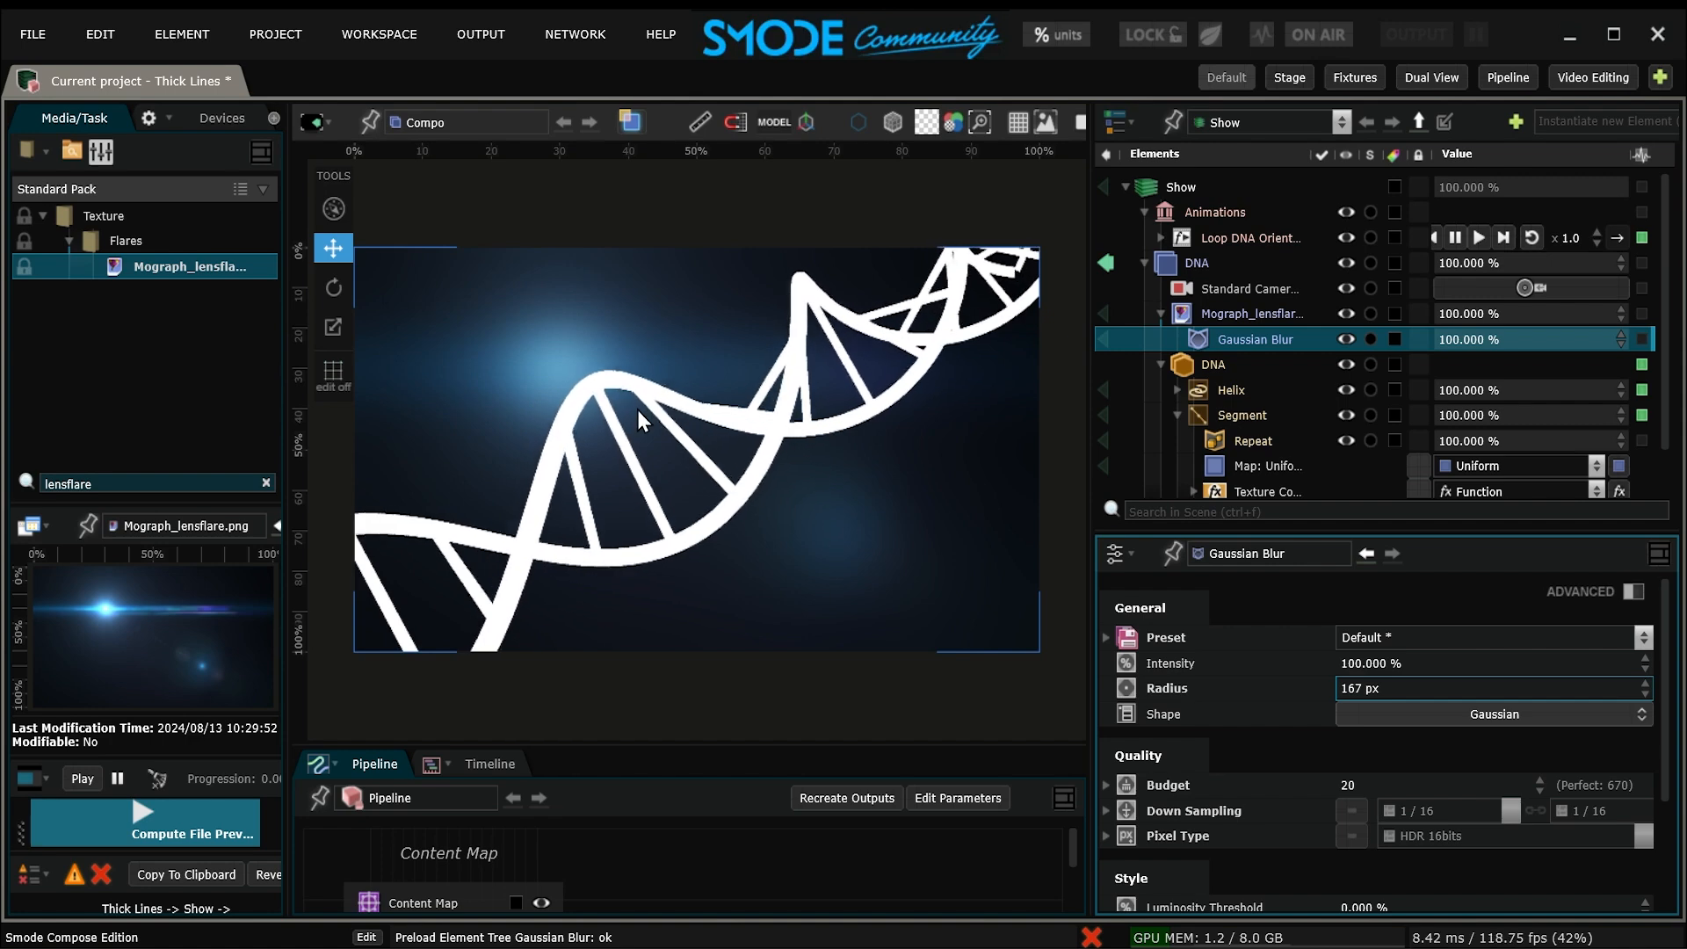
- Change the Helix layer's map from Uniform to Linear Gradient
click(1251, 392)
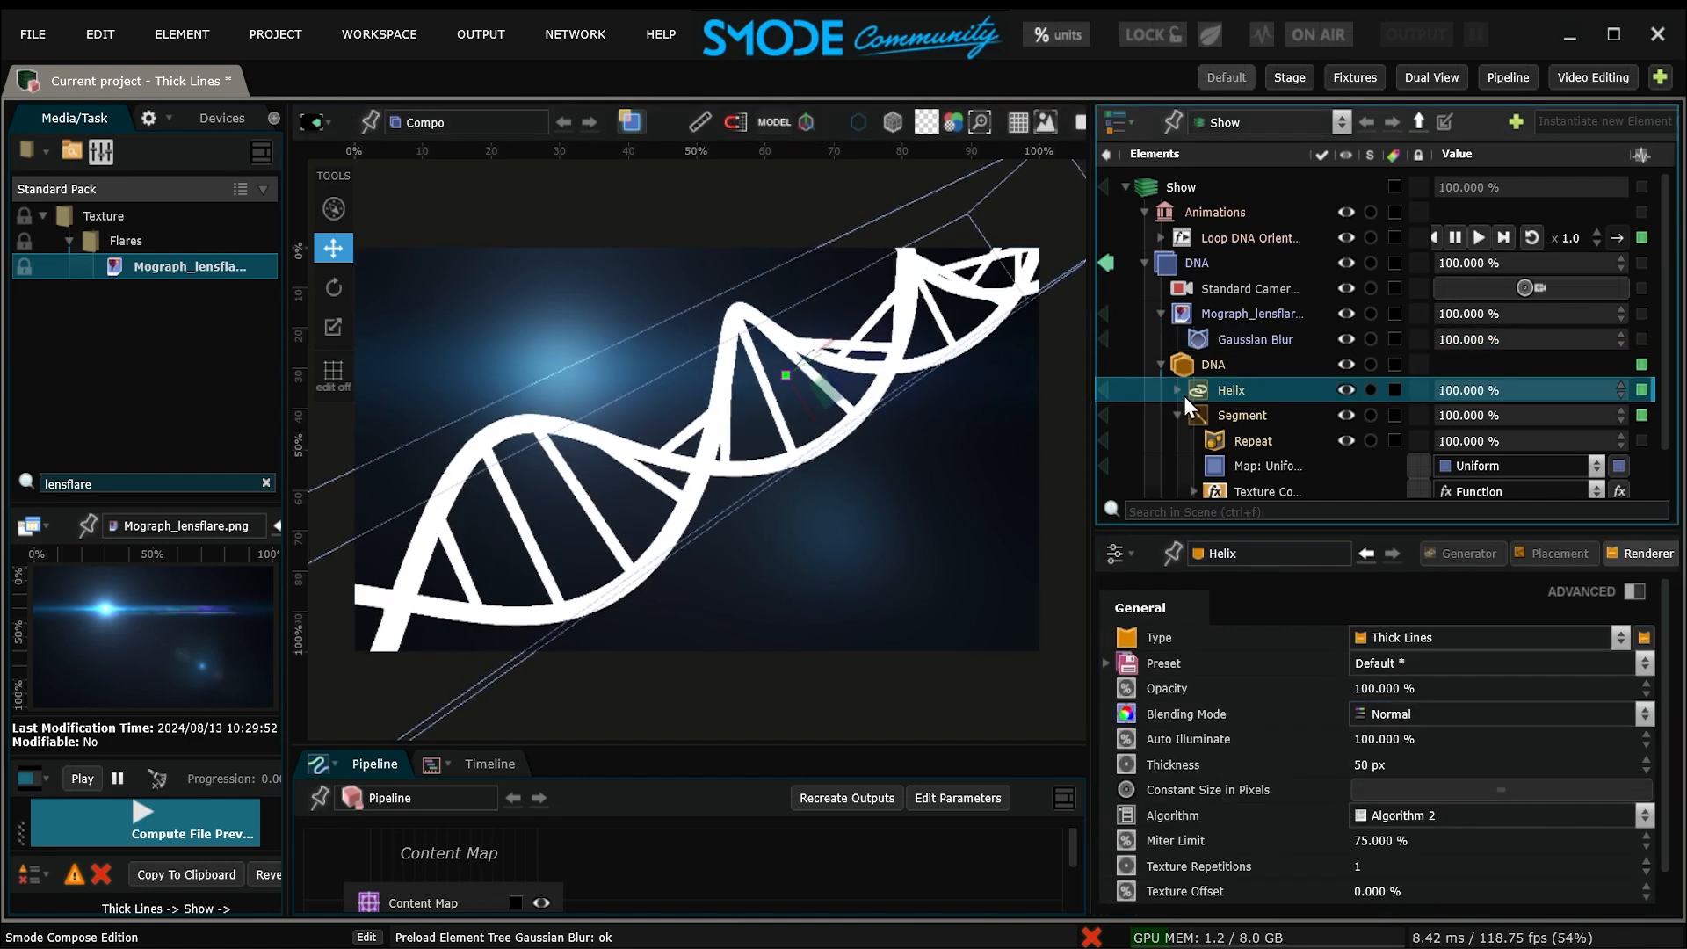
click(1177, 391)
scroll(1239, 369, down, 3)
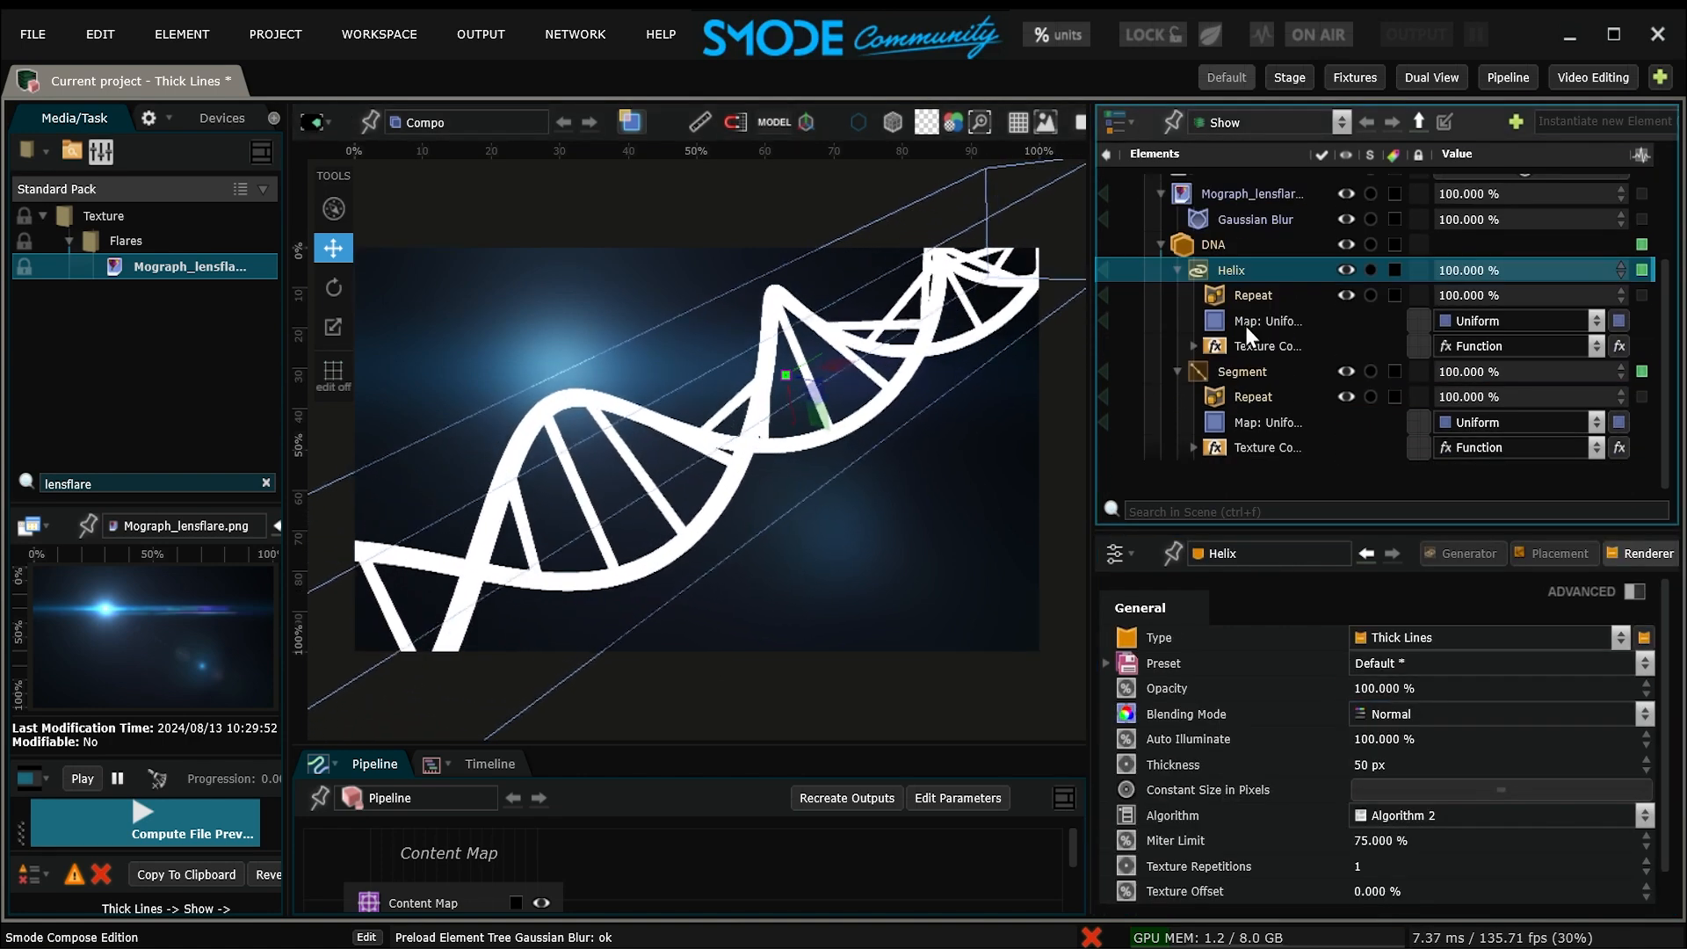
click(1246, 323)
drag(1090, 315, 1043, 314)
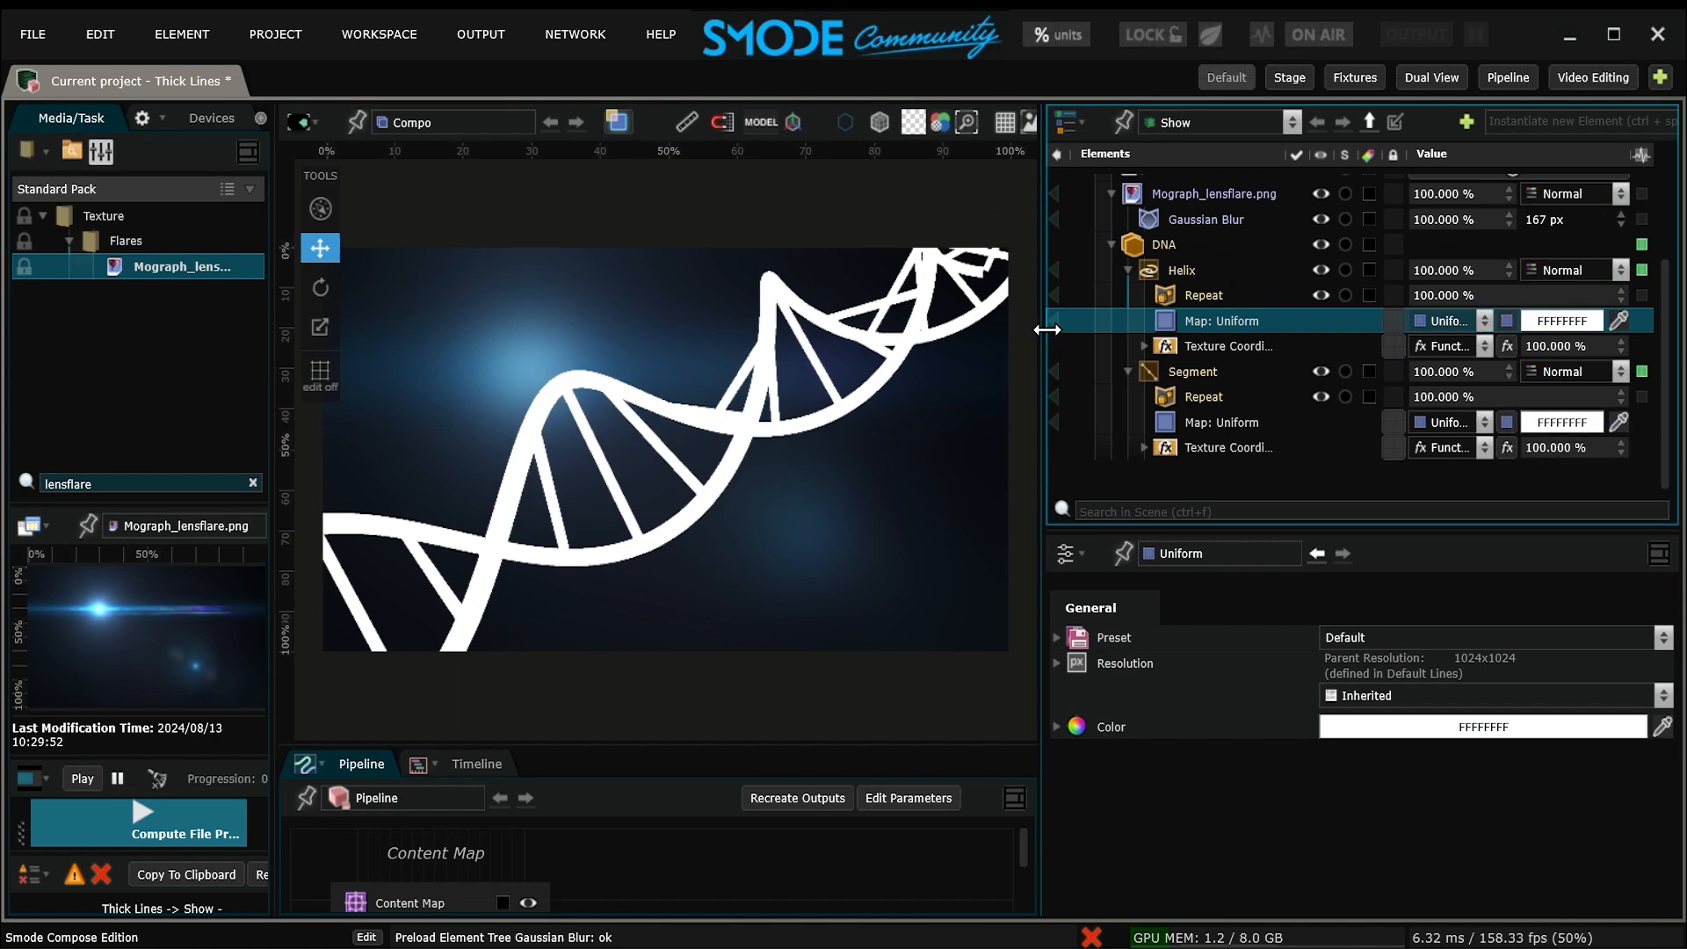
click(1448, 318)
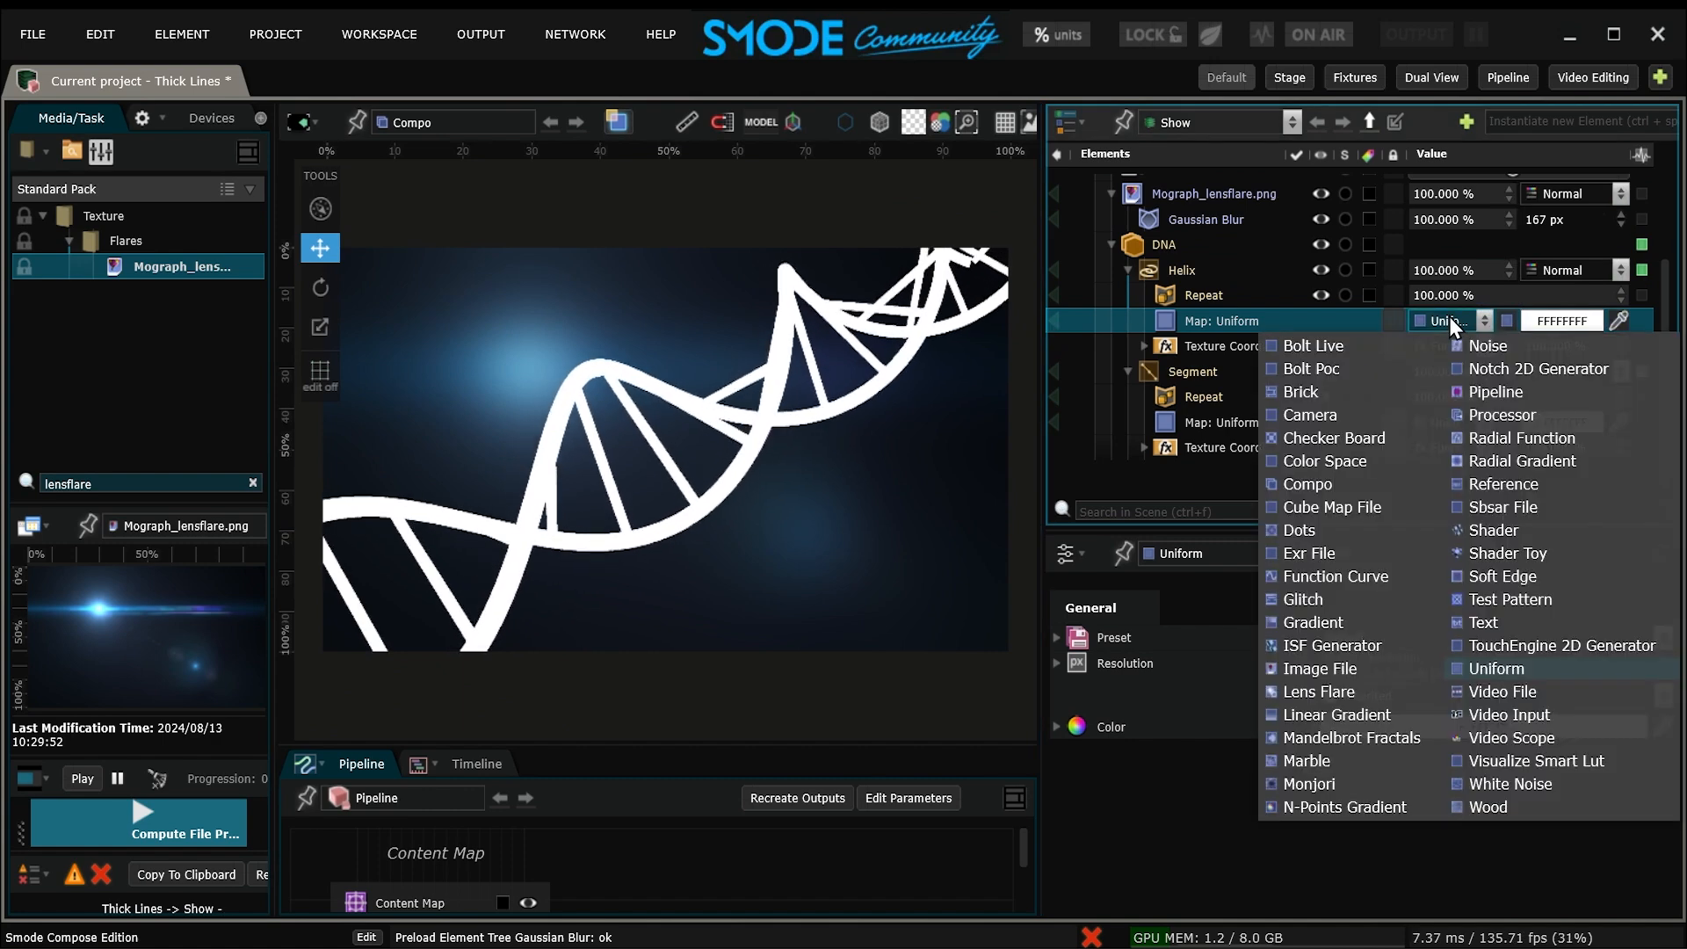
click(1364, 714)
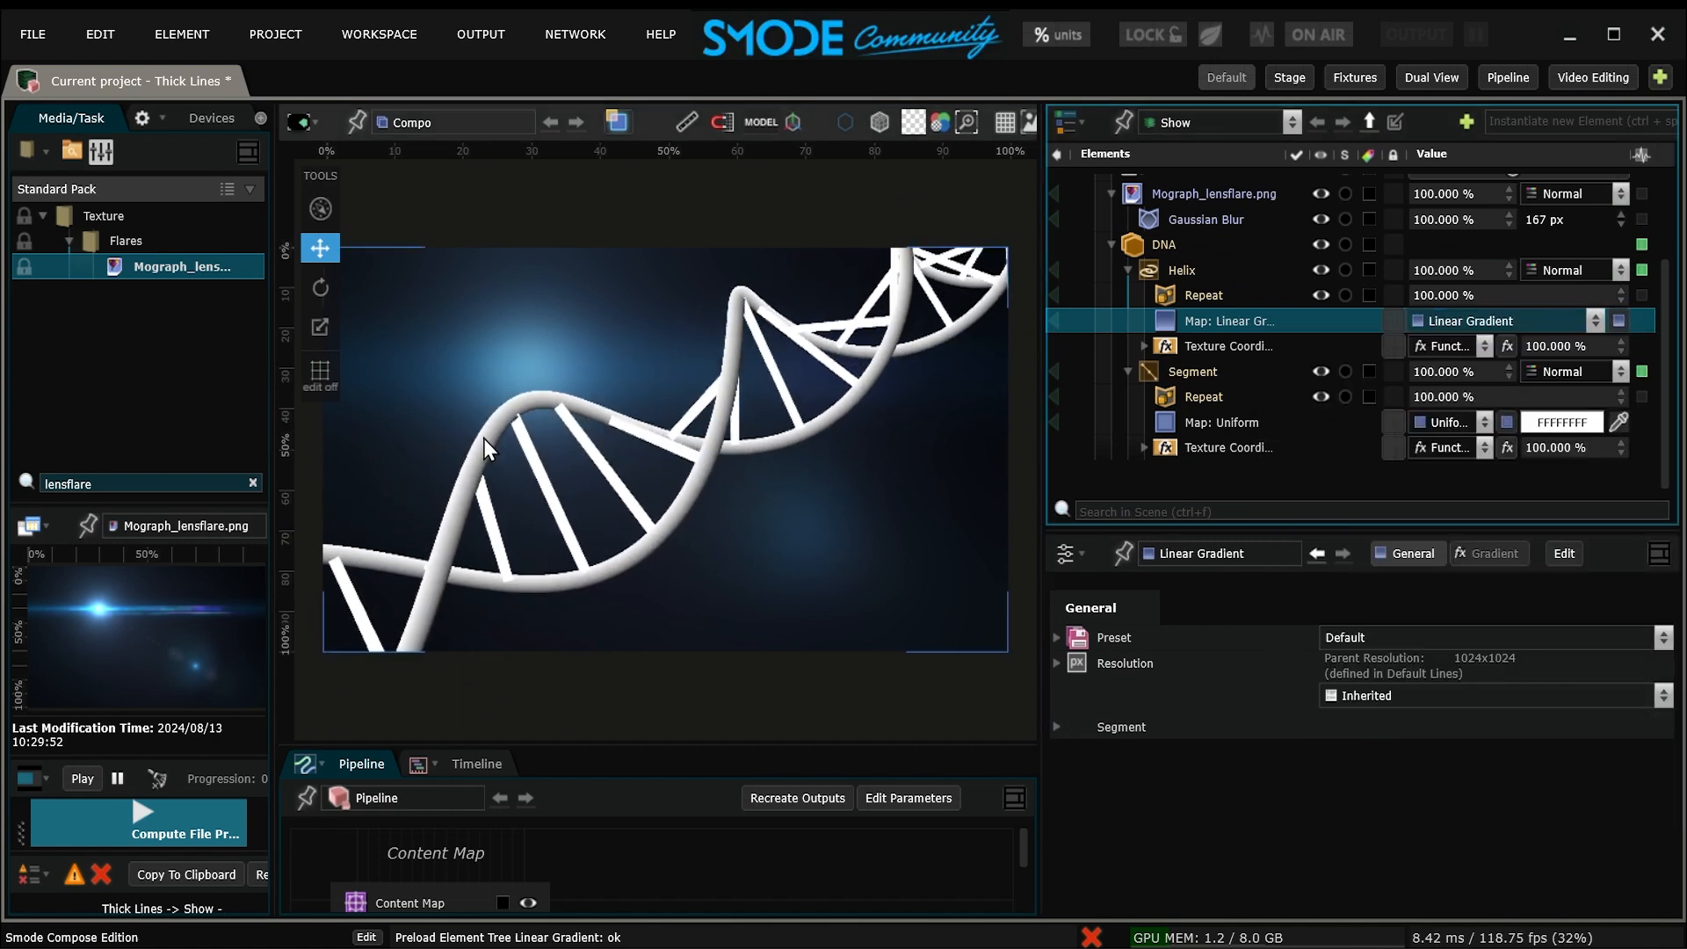
- Sample the blue background glow as the Helix gradient's End Color and lighten it to 78B8DCFF
click(1492, 553)
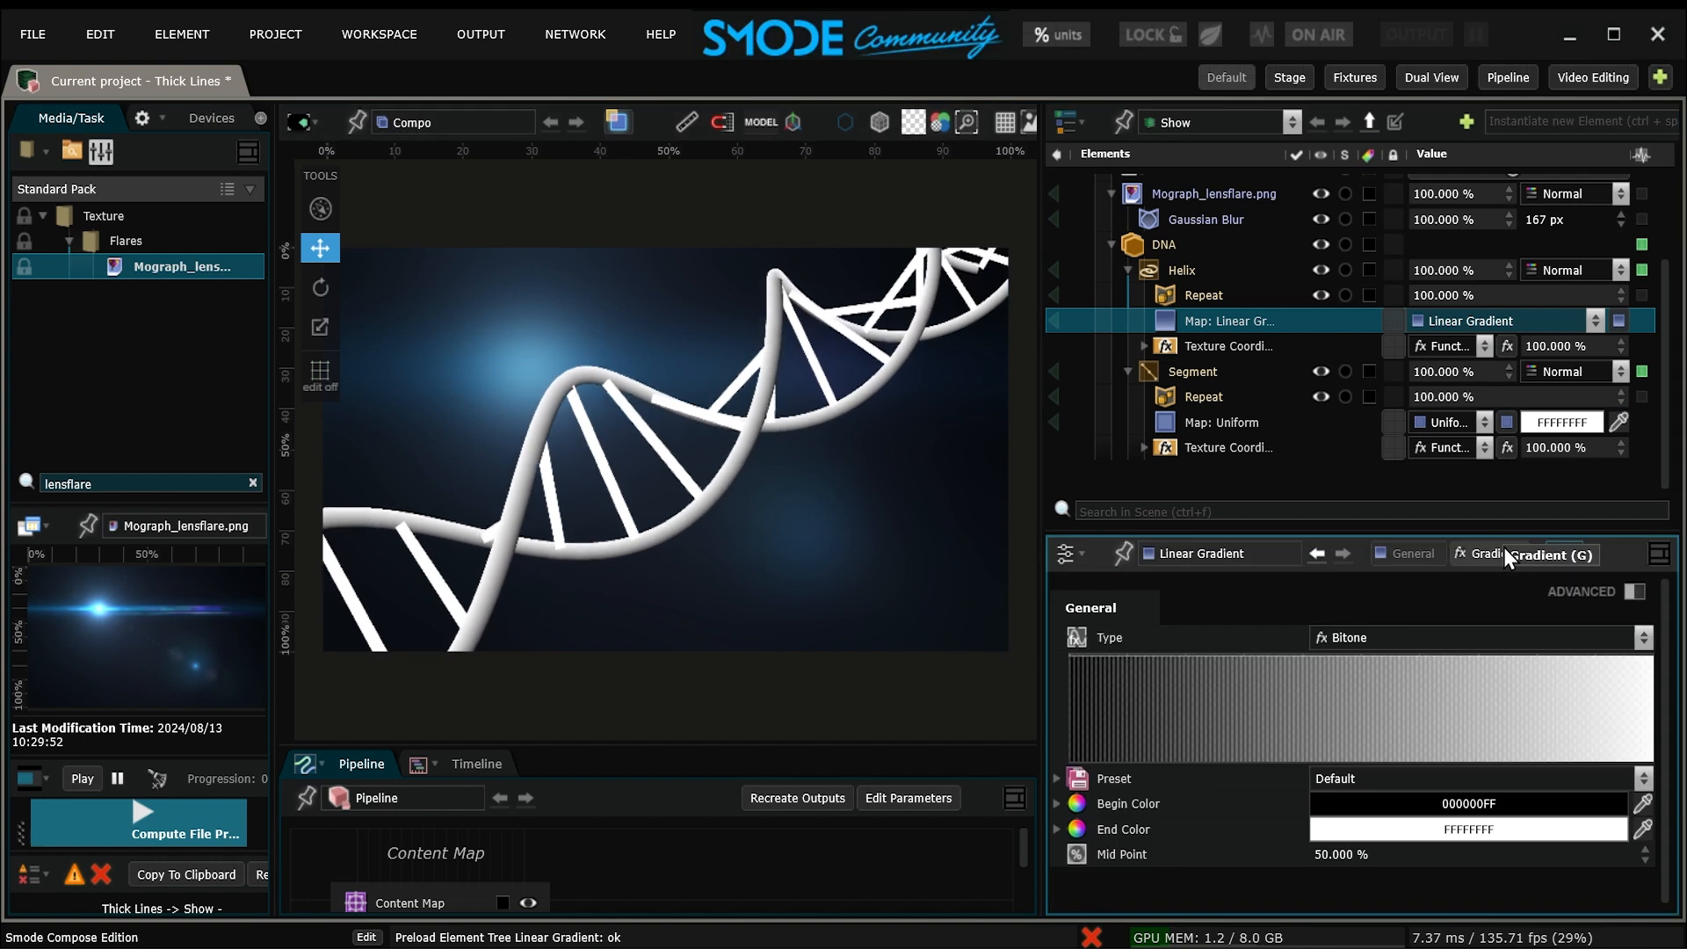
click(1642, 831)
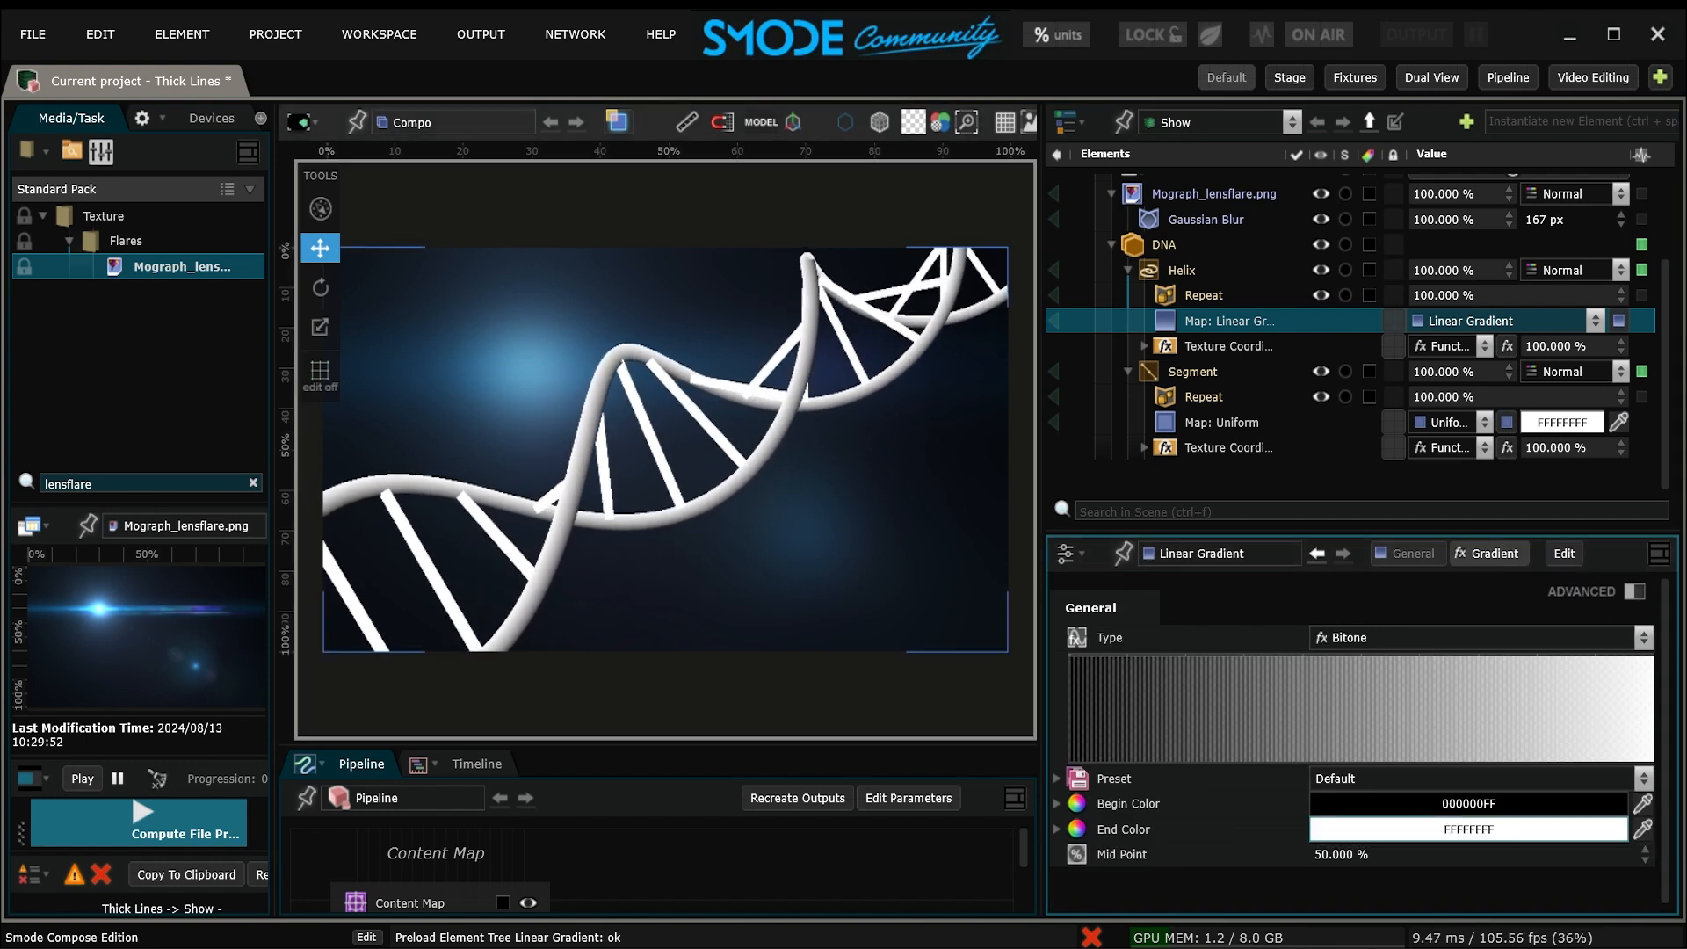
click(527, 372)
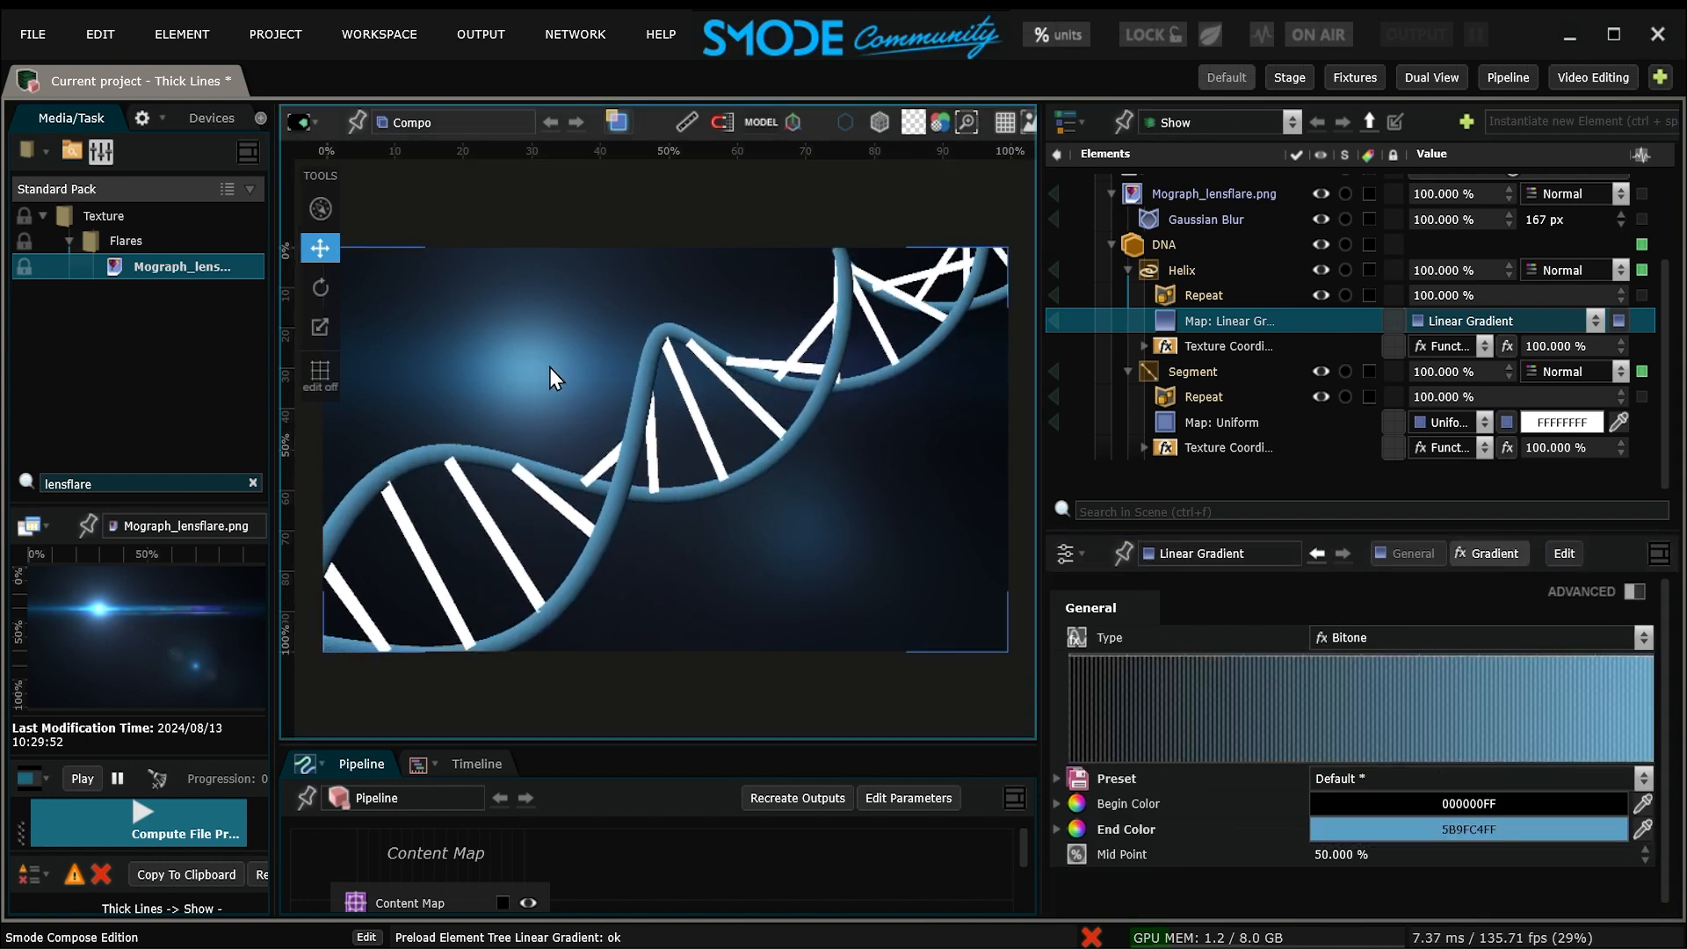
click(1457, 830)
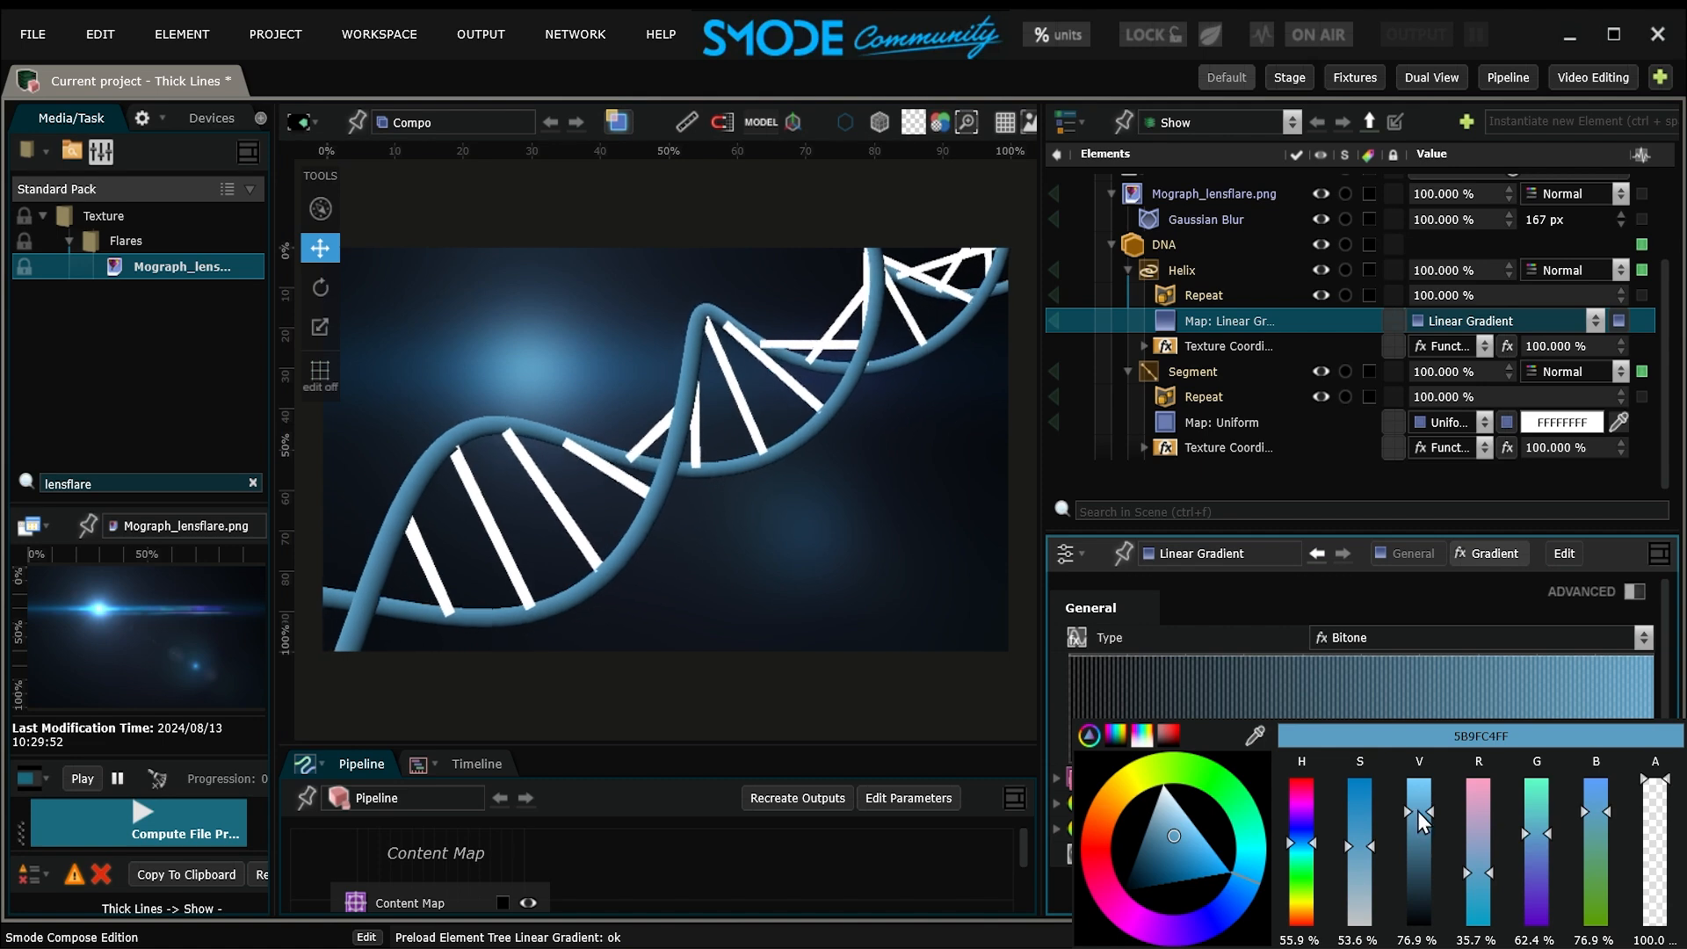
click(1369, 847)
drag(1170, 831, 1174, 825)
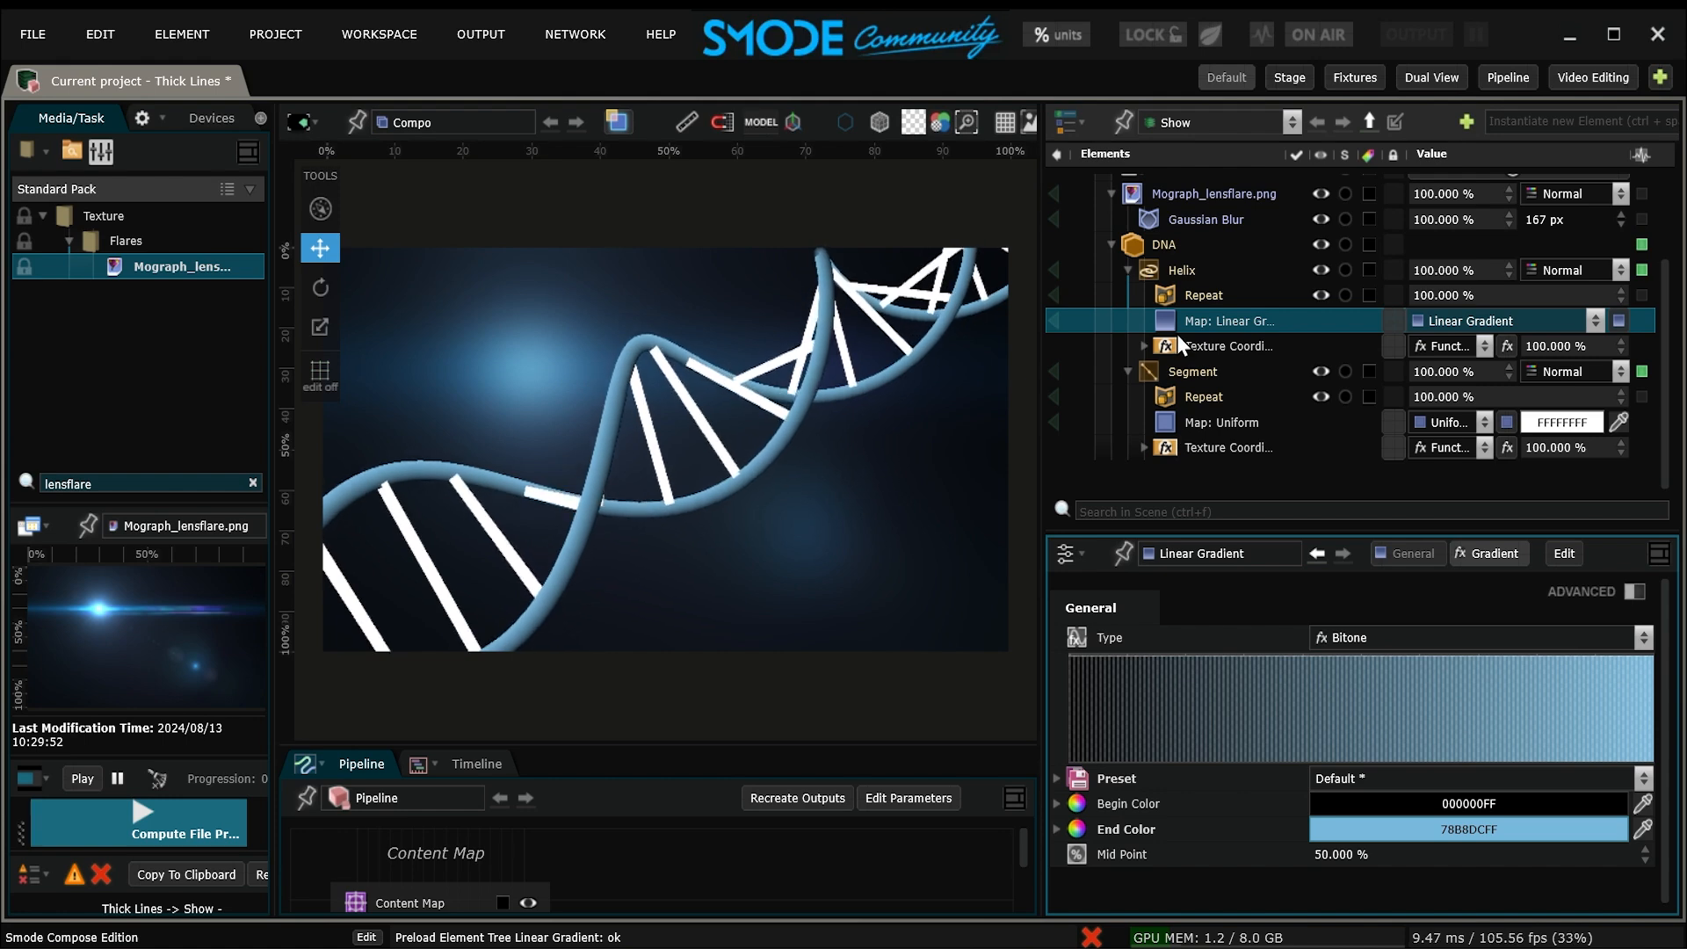
- Replace the Segment layer's Uniform map with a copy of the Helix's Linear Gradient map and save the project
key(alt)
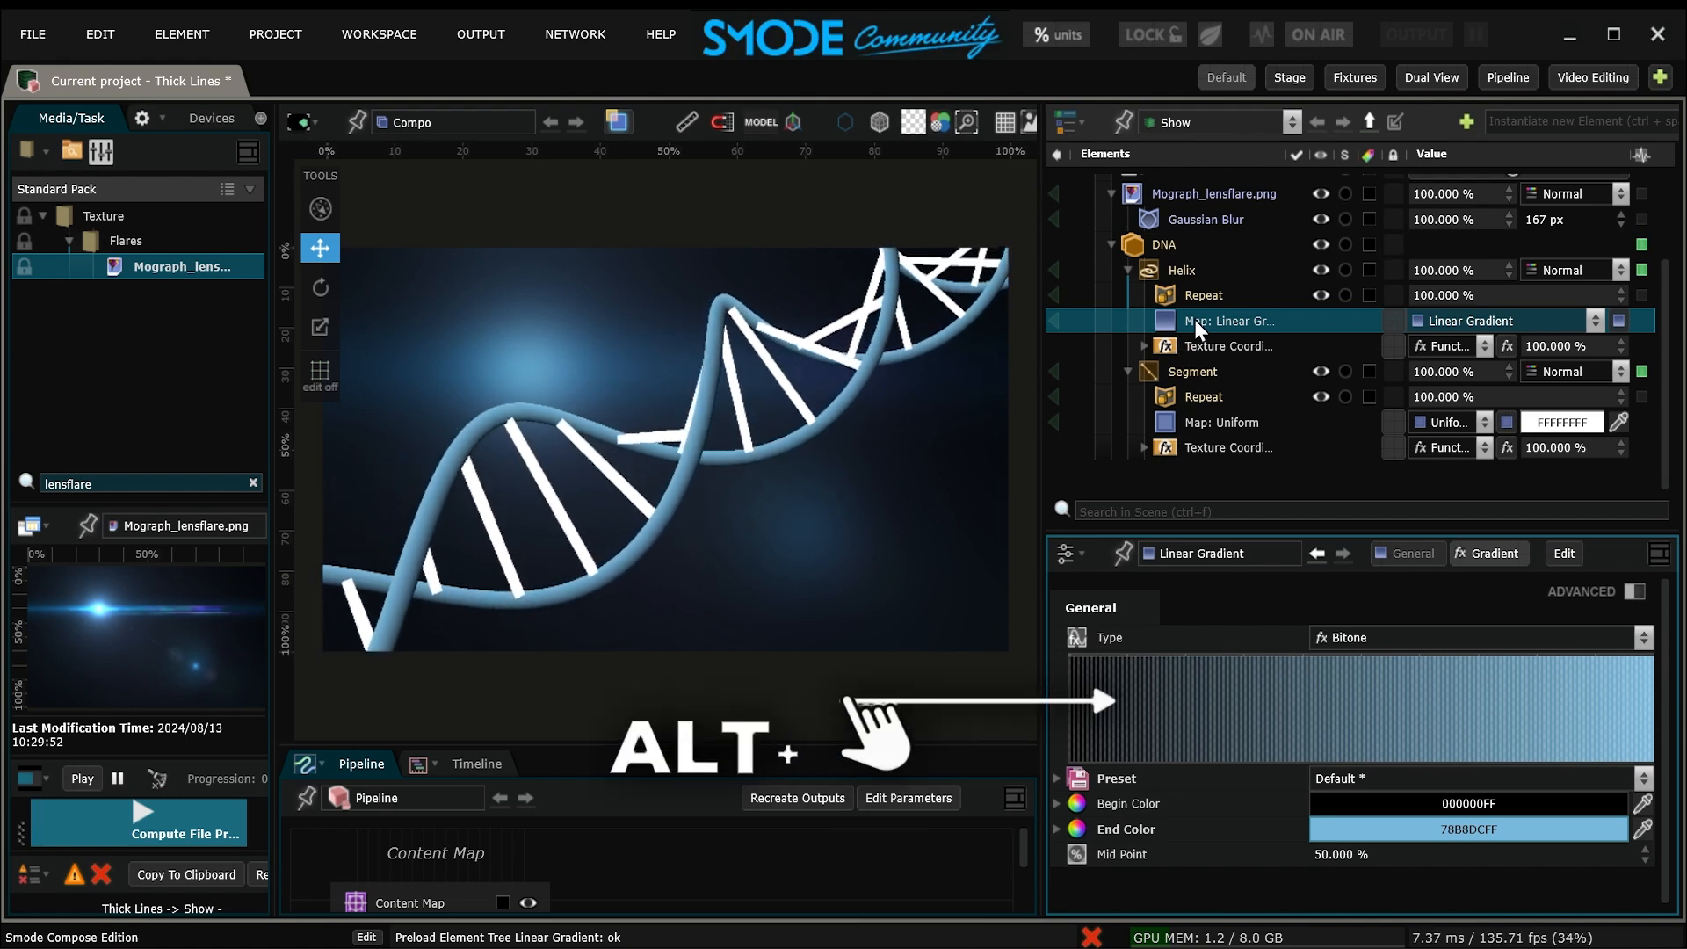
drag(1194, 319, 1216, 423)
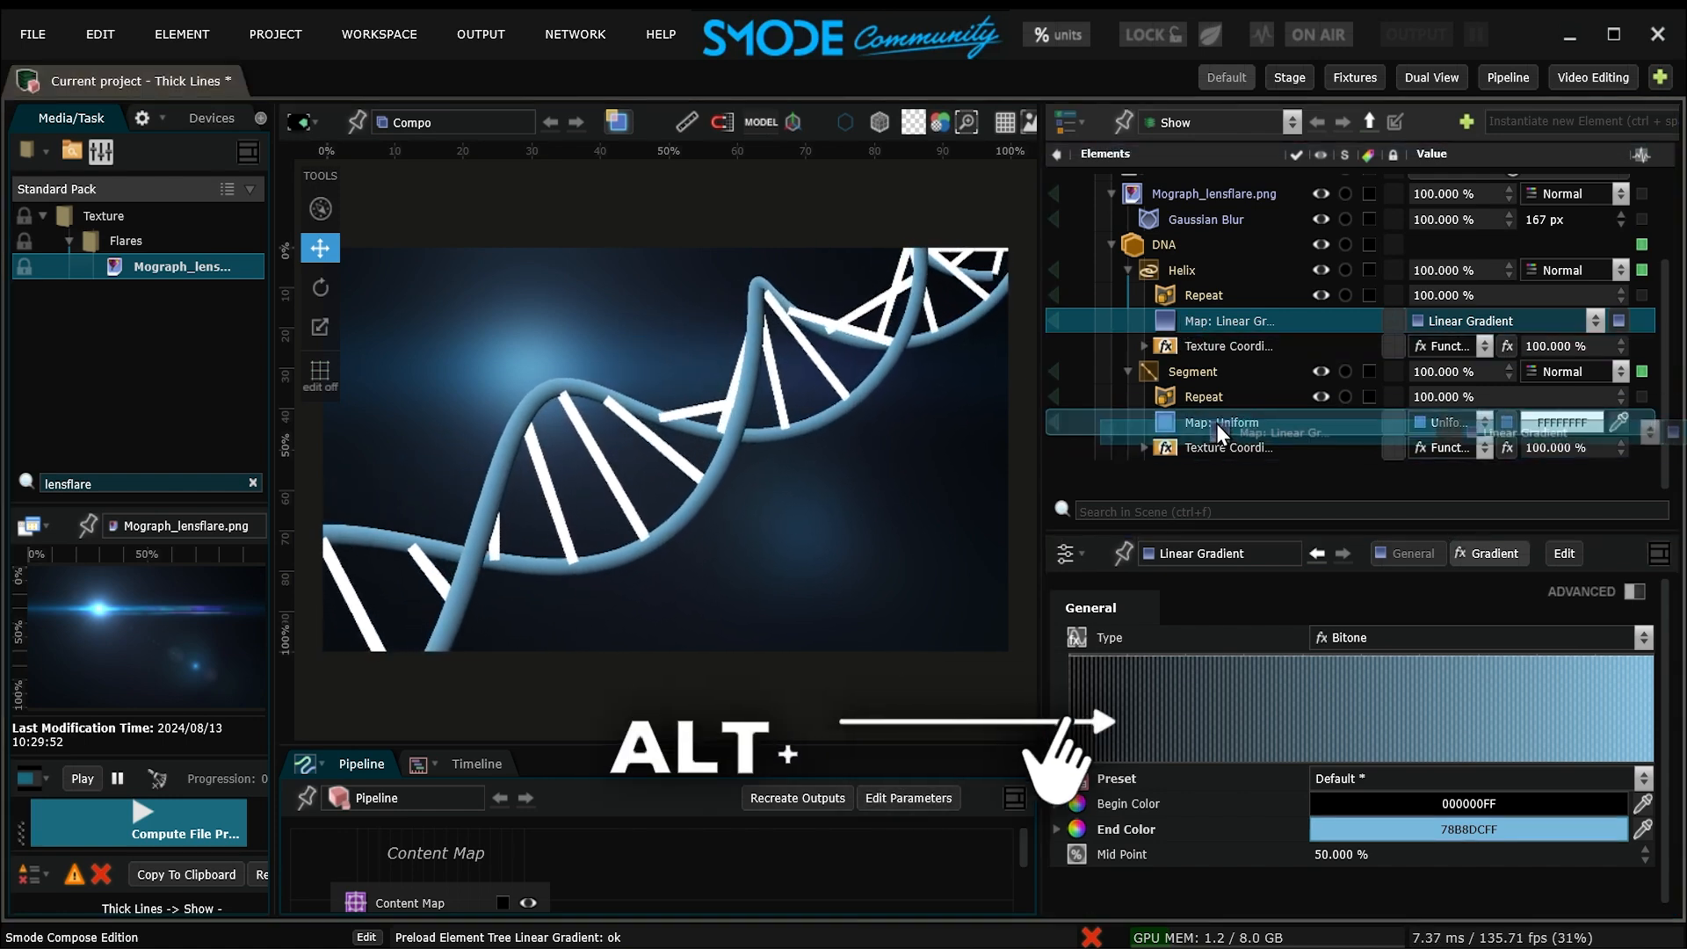
key(ctrl+s)
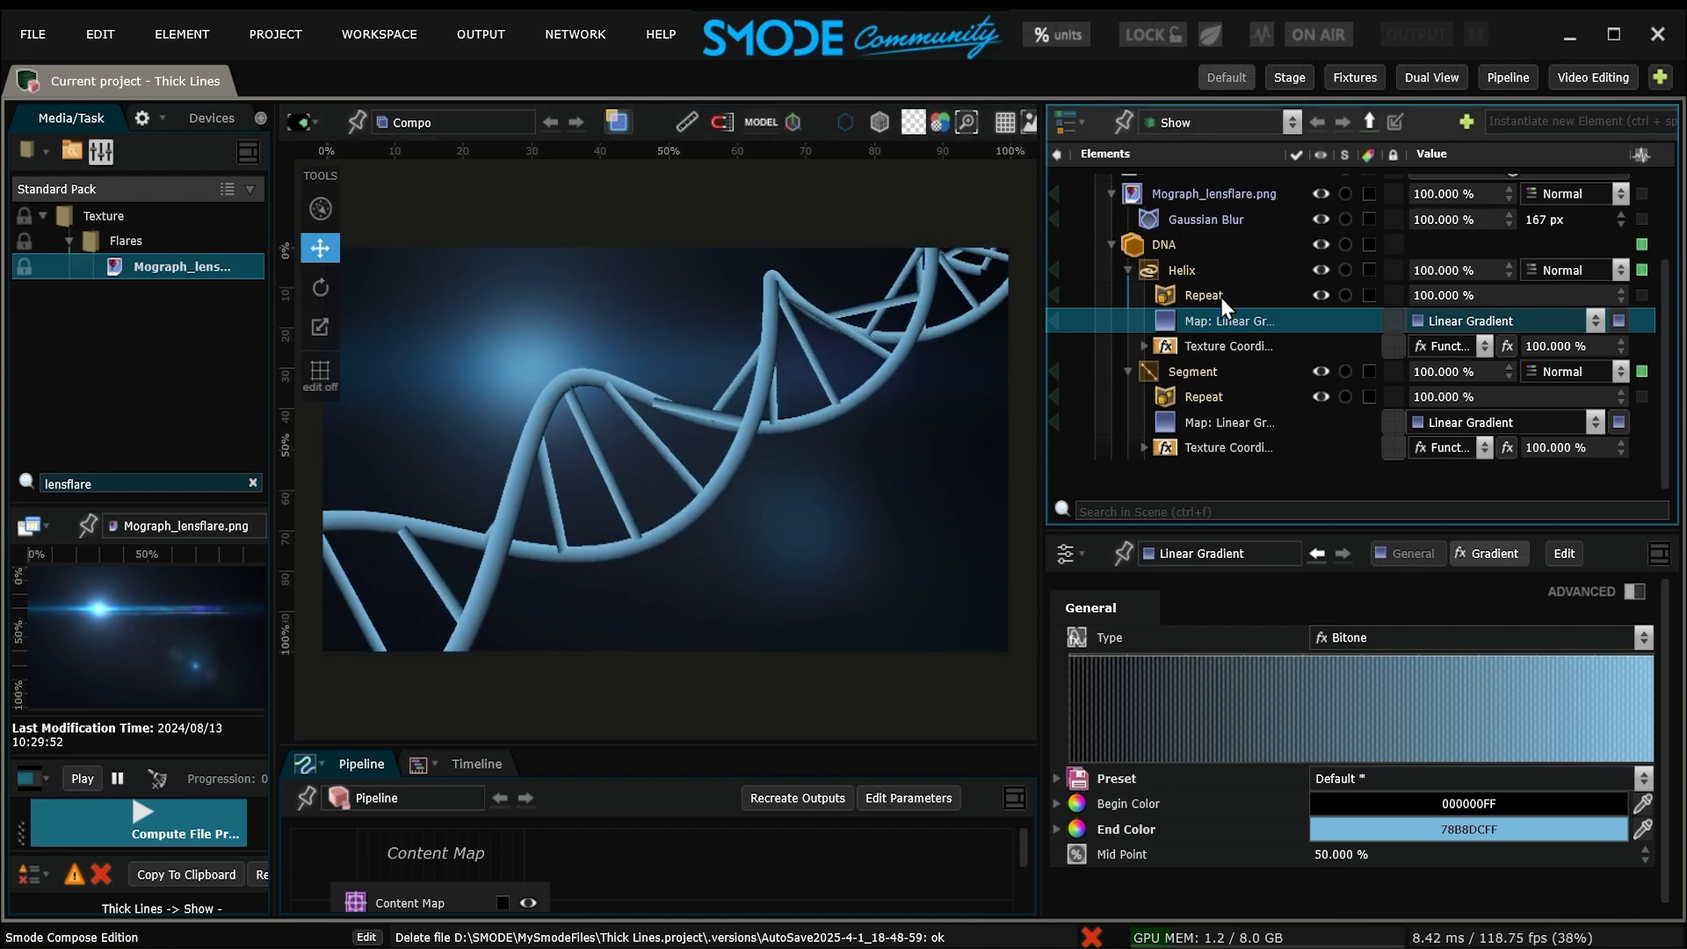
- Make a separate compo from the DNA group
click(1152, 249)
right_click(1152, 248)
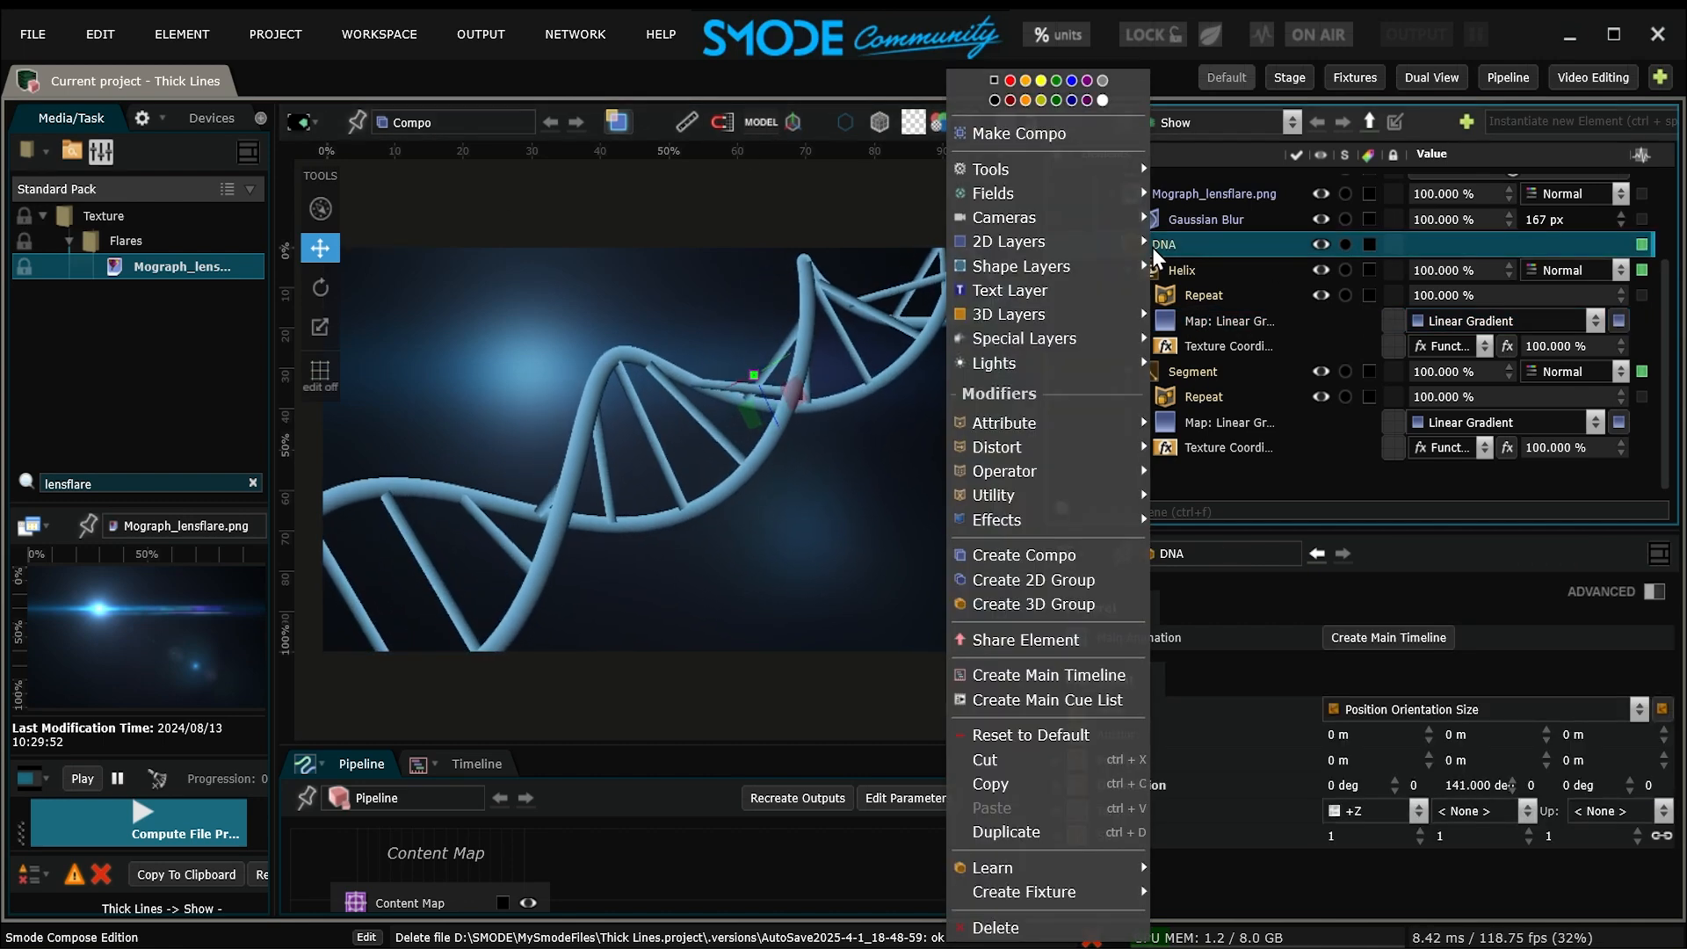
click(1069, 135)
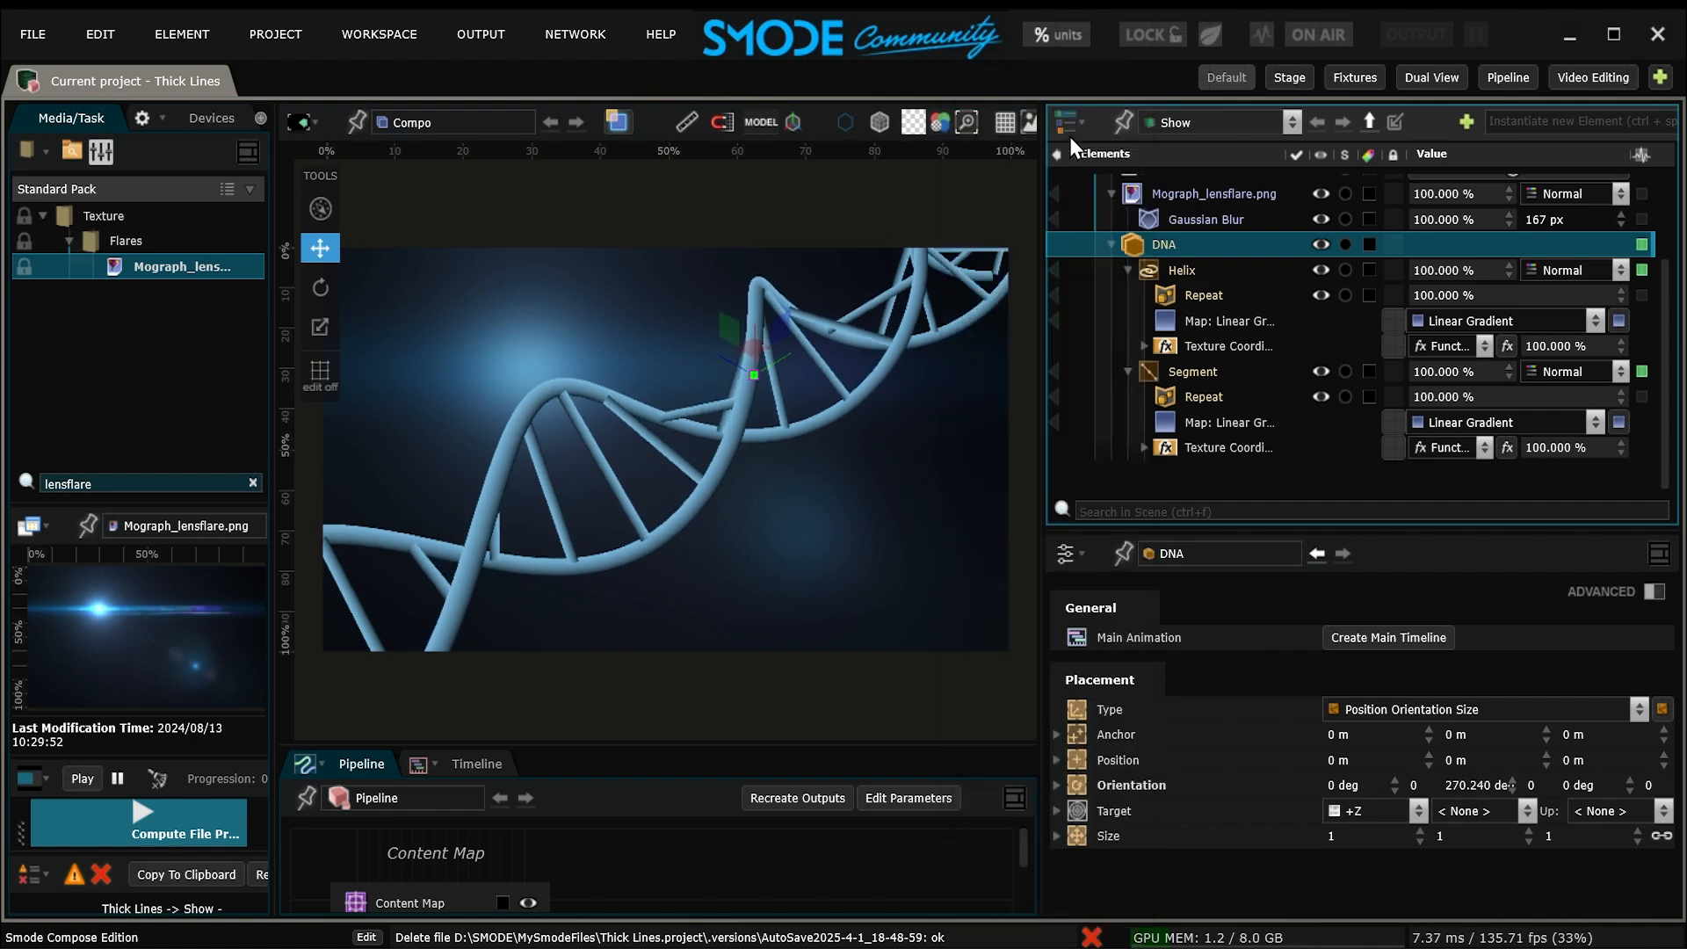
- Add a Feedback blur modifier to the Compo DNA layer and save the project
right_click(1151, 366)
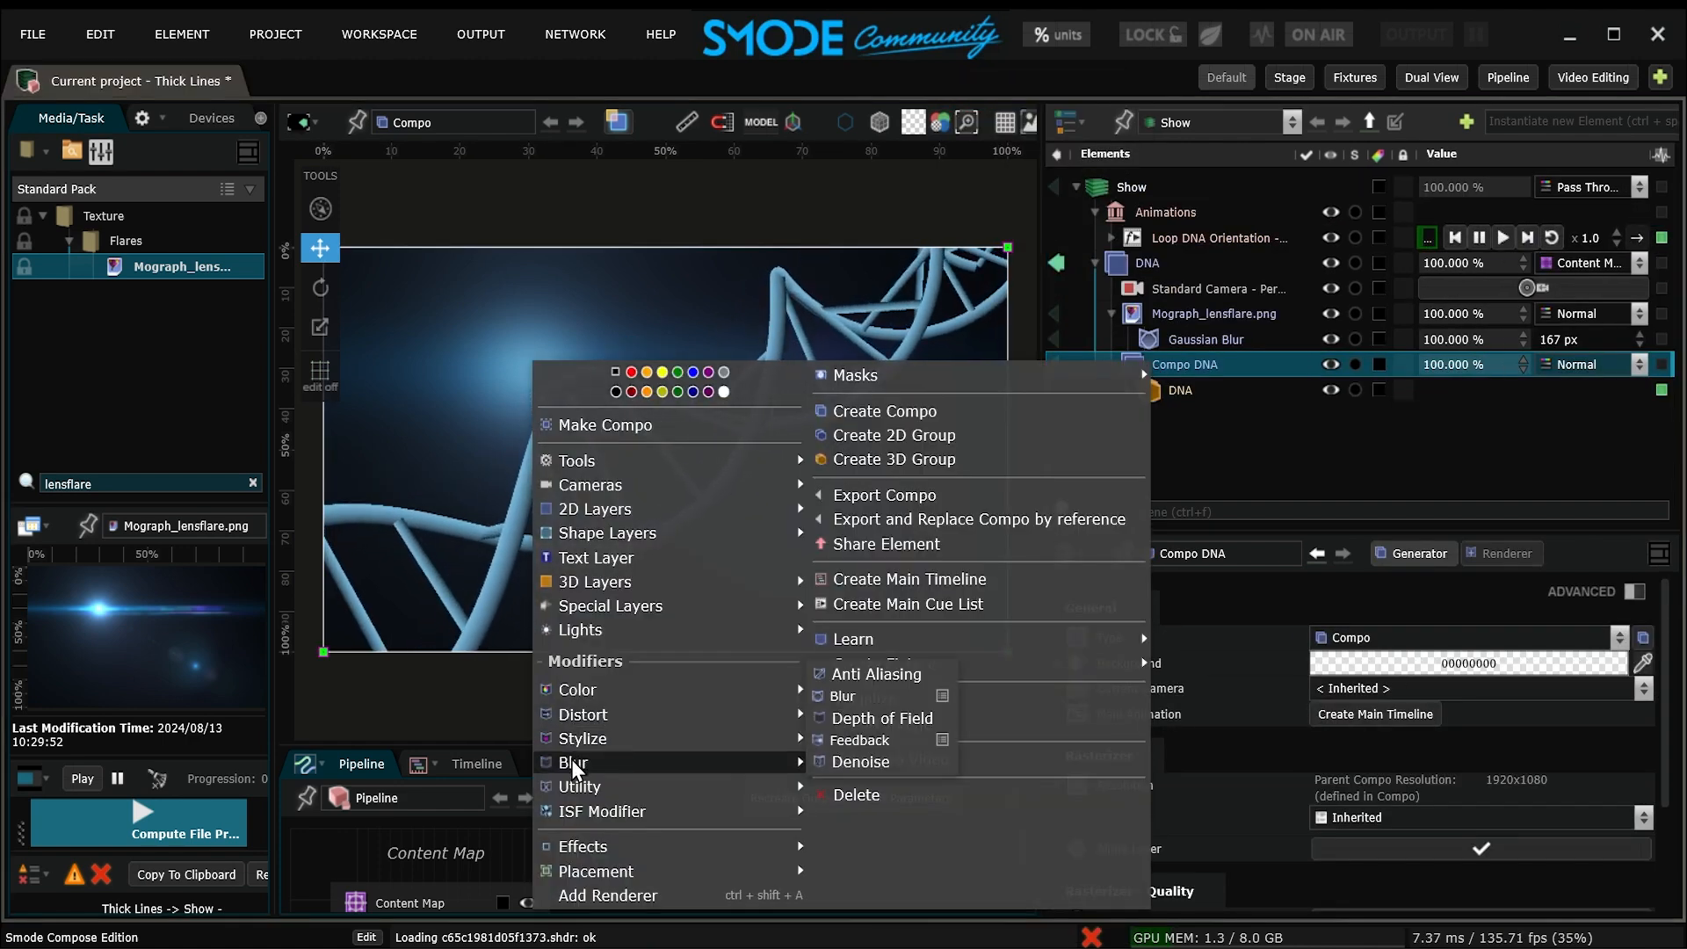
mouse_move(782, 762)
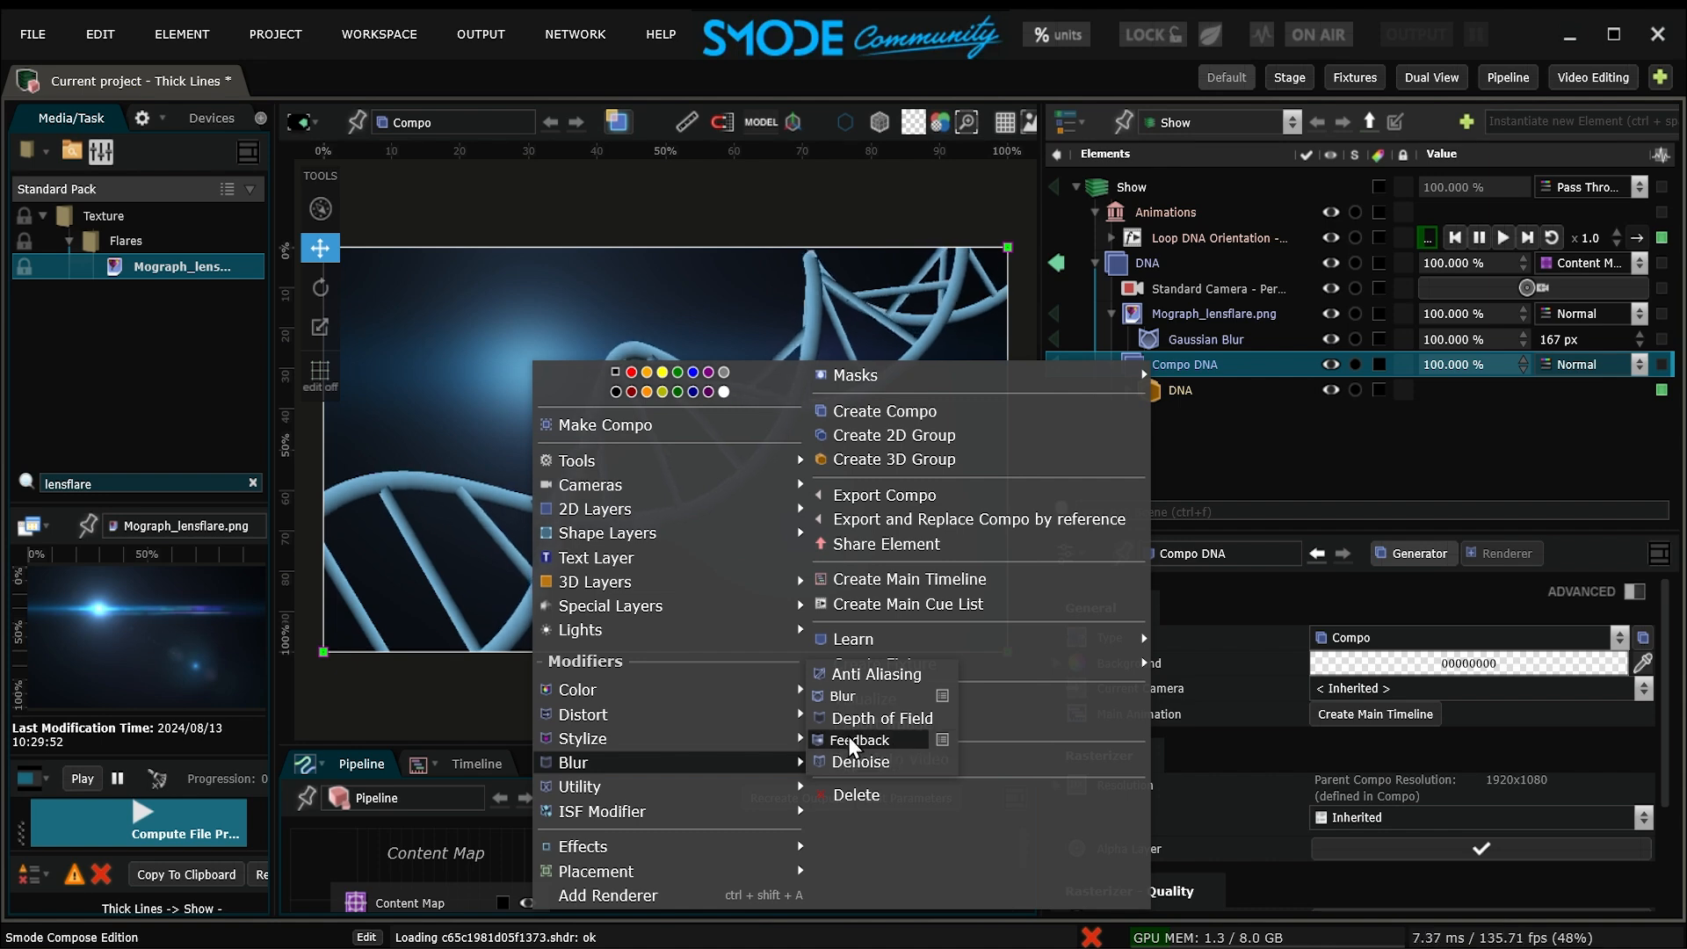
click(848, 738)
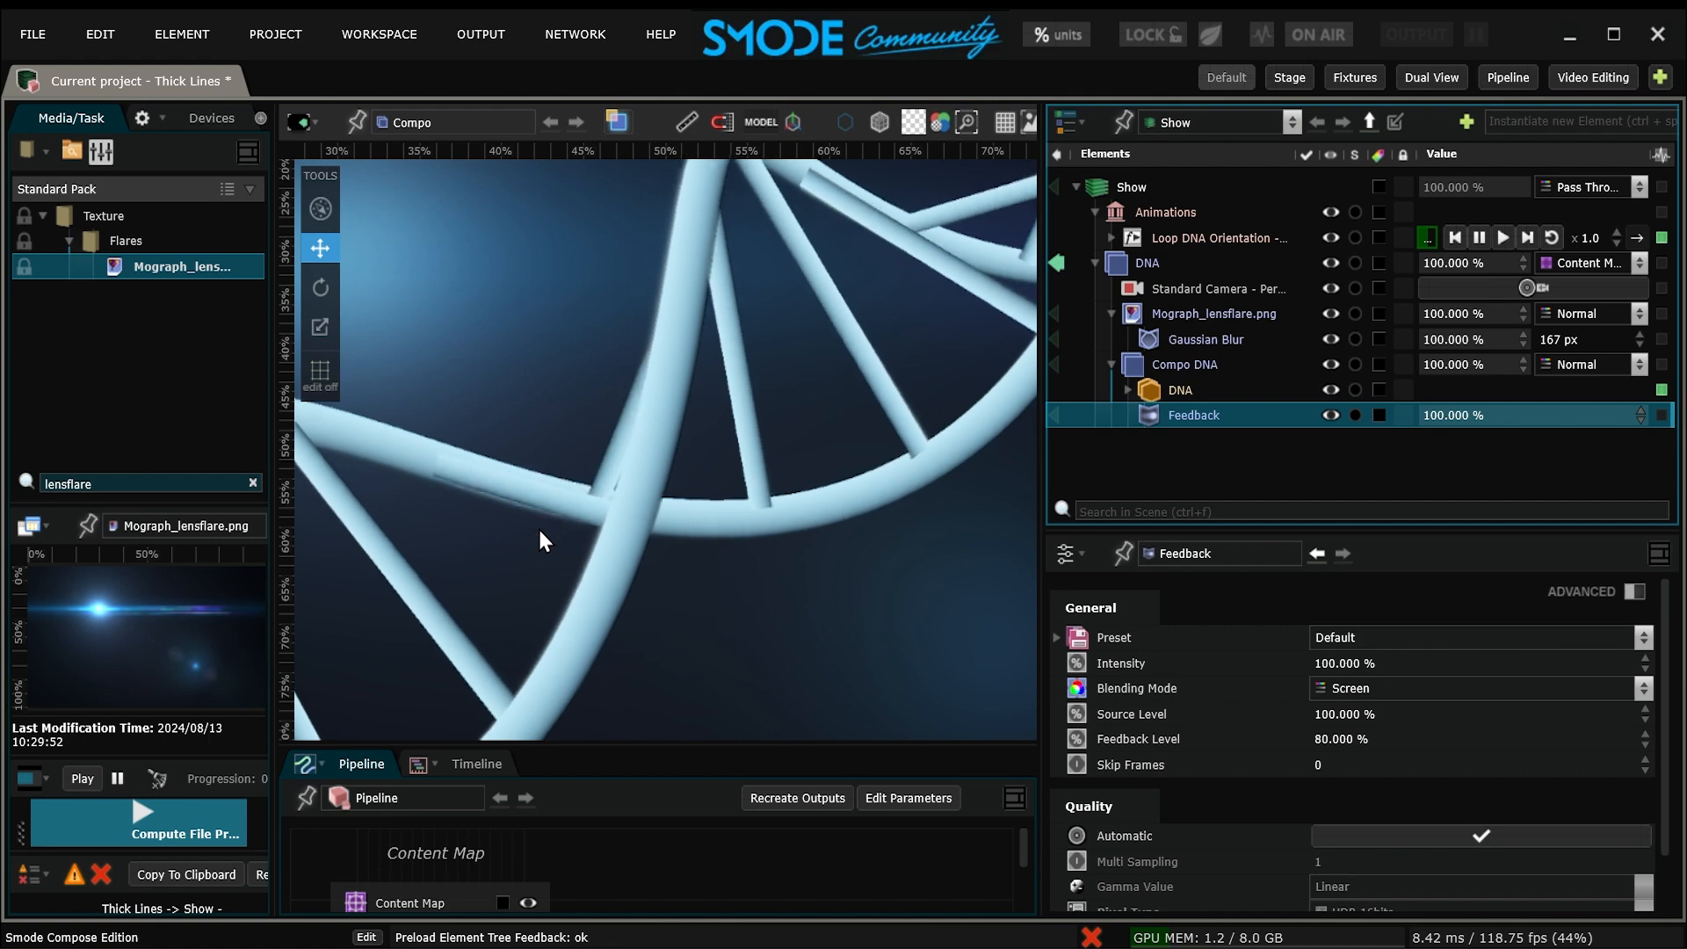
scroll(508, 313, down, 4)
scroll(510, 319, down, 3)
key(ctrl+s)
- Set the Feedback modifier's Feedback Level to 70%
double_click(1384, 736)
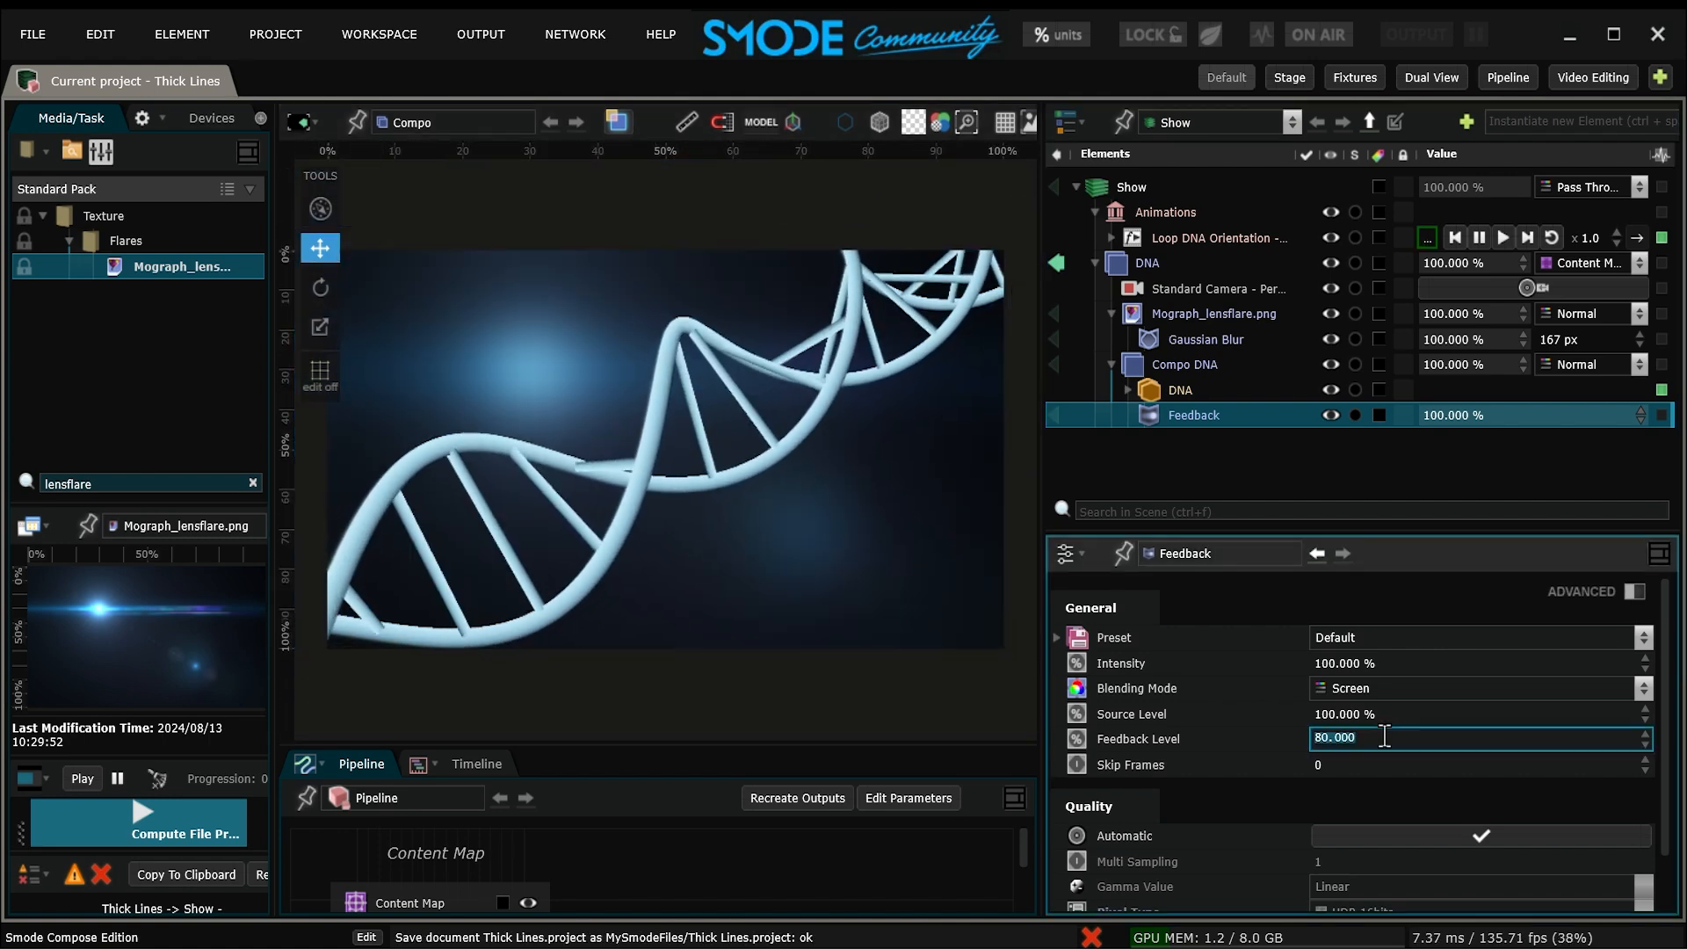
text(70)
key(Return)
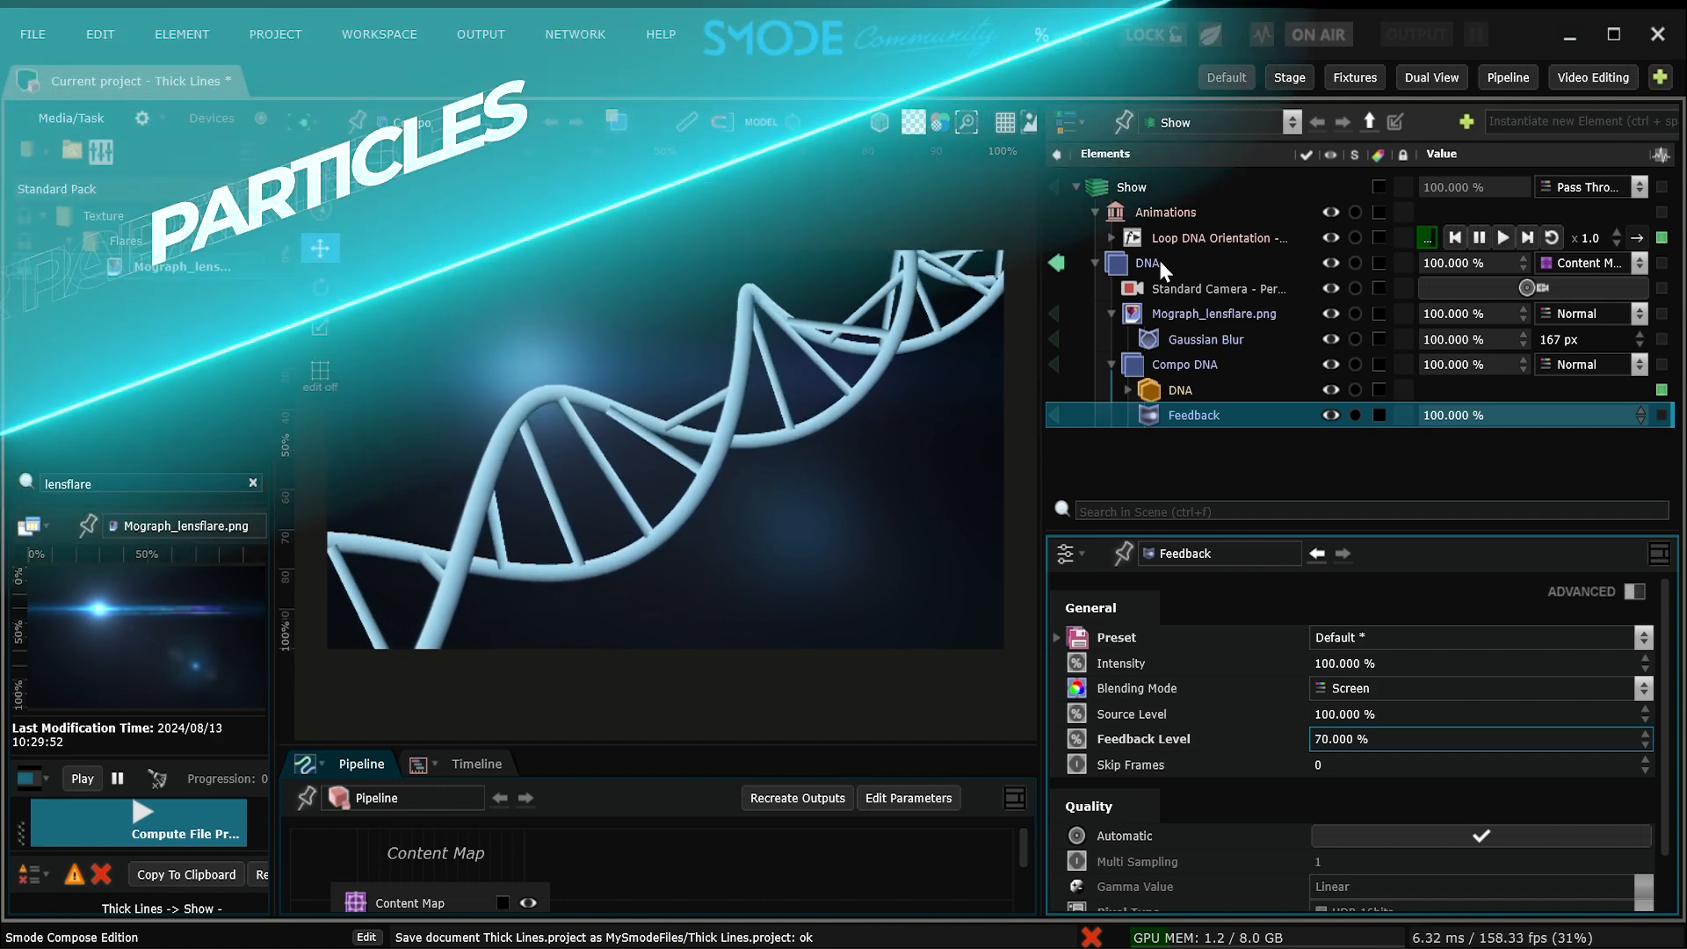
- Create a new compo inside the main DNA compo and add a 3D Grid Points layer to it
click(1159, 264)
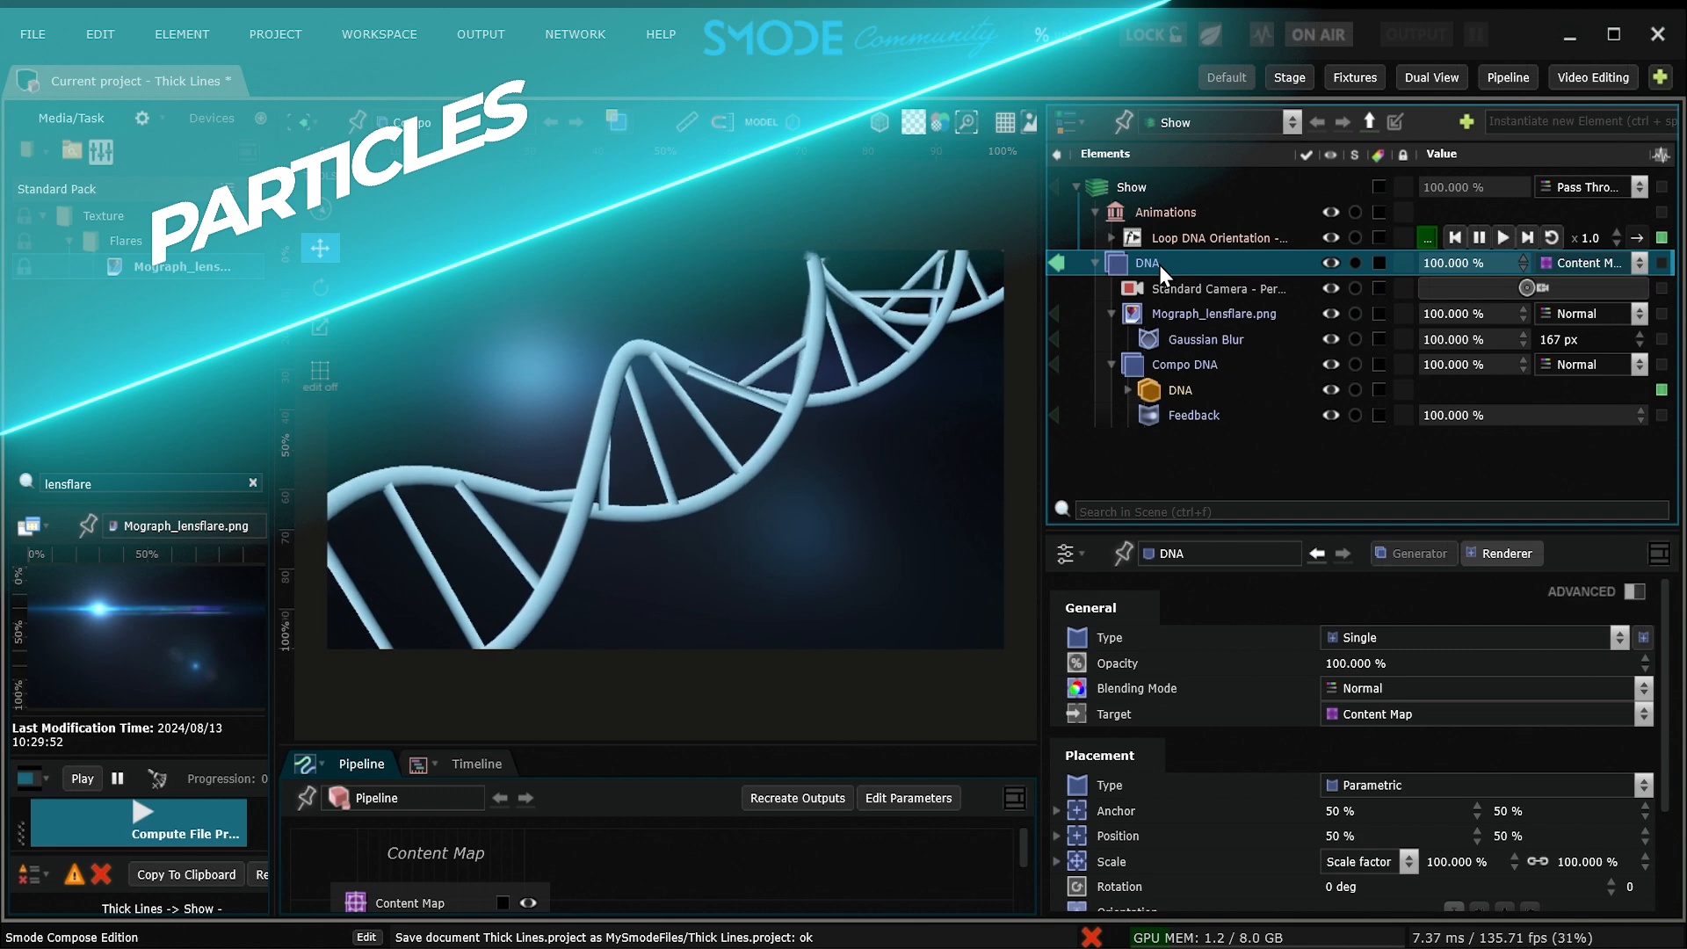
right_click(1159, 265)
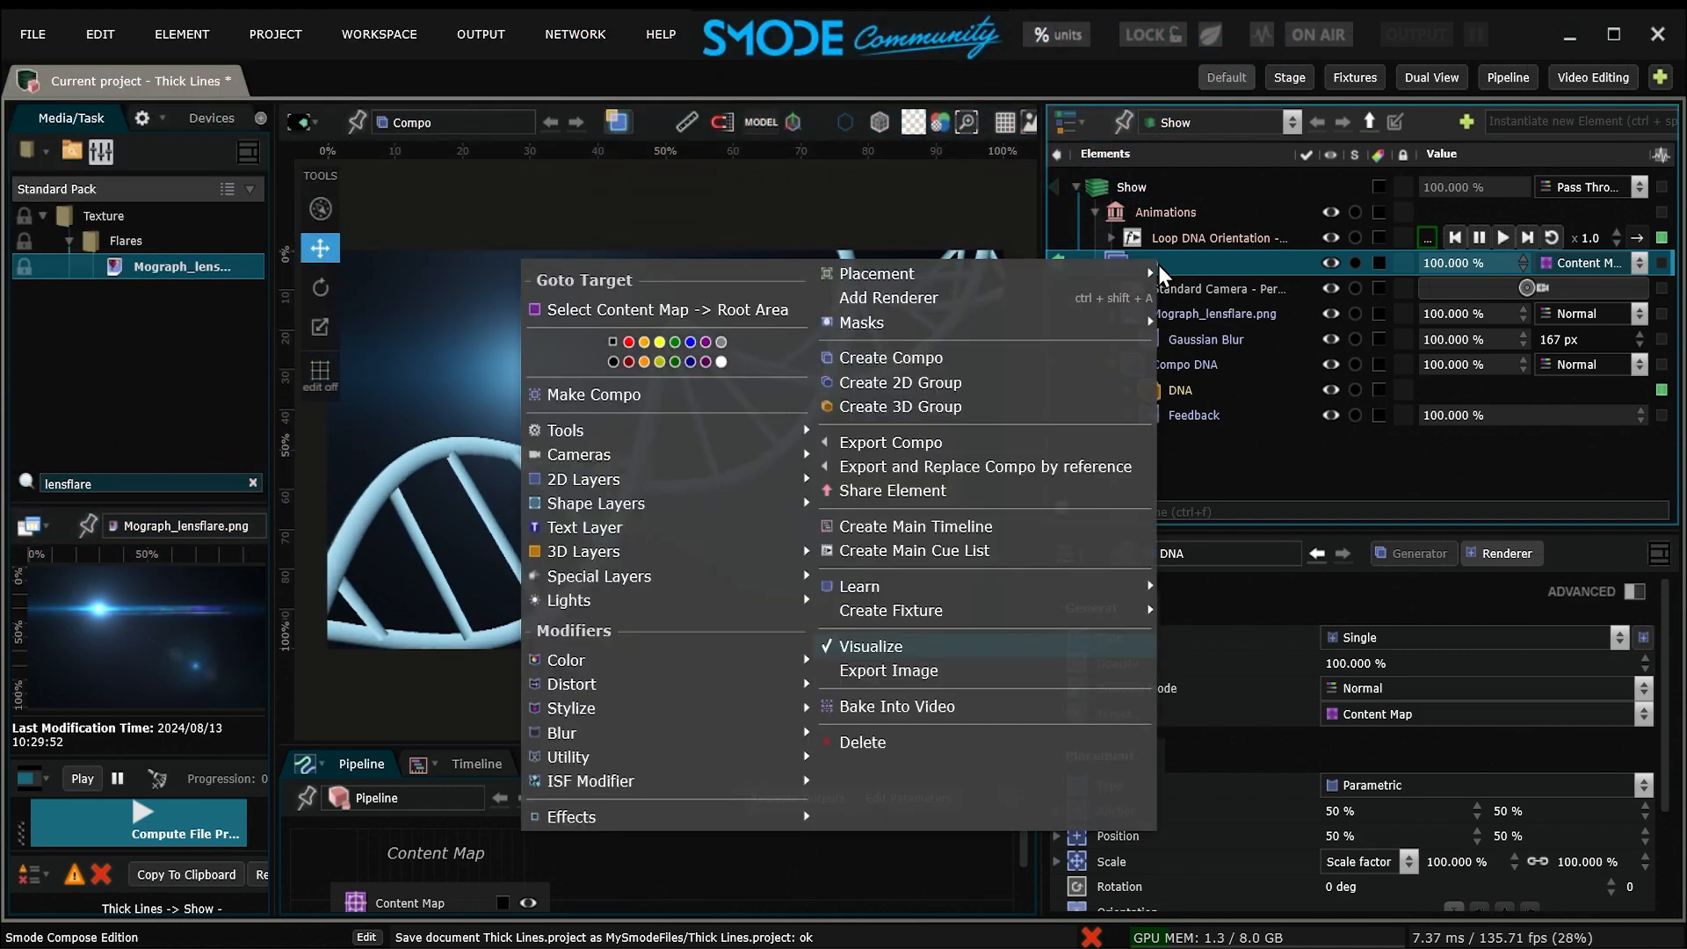
click(905, 356)
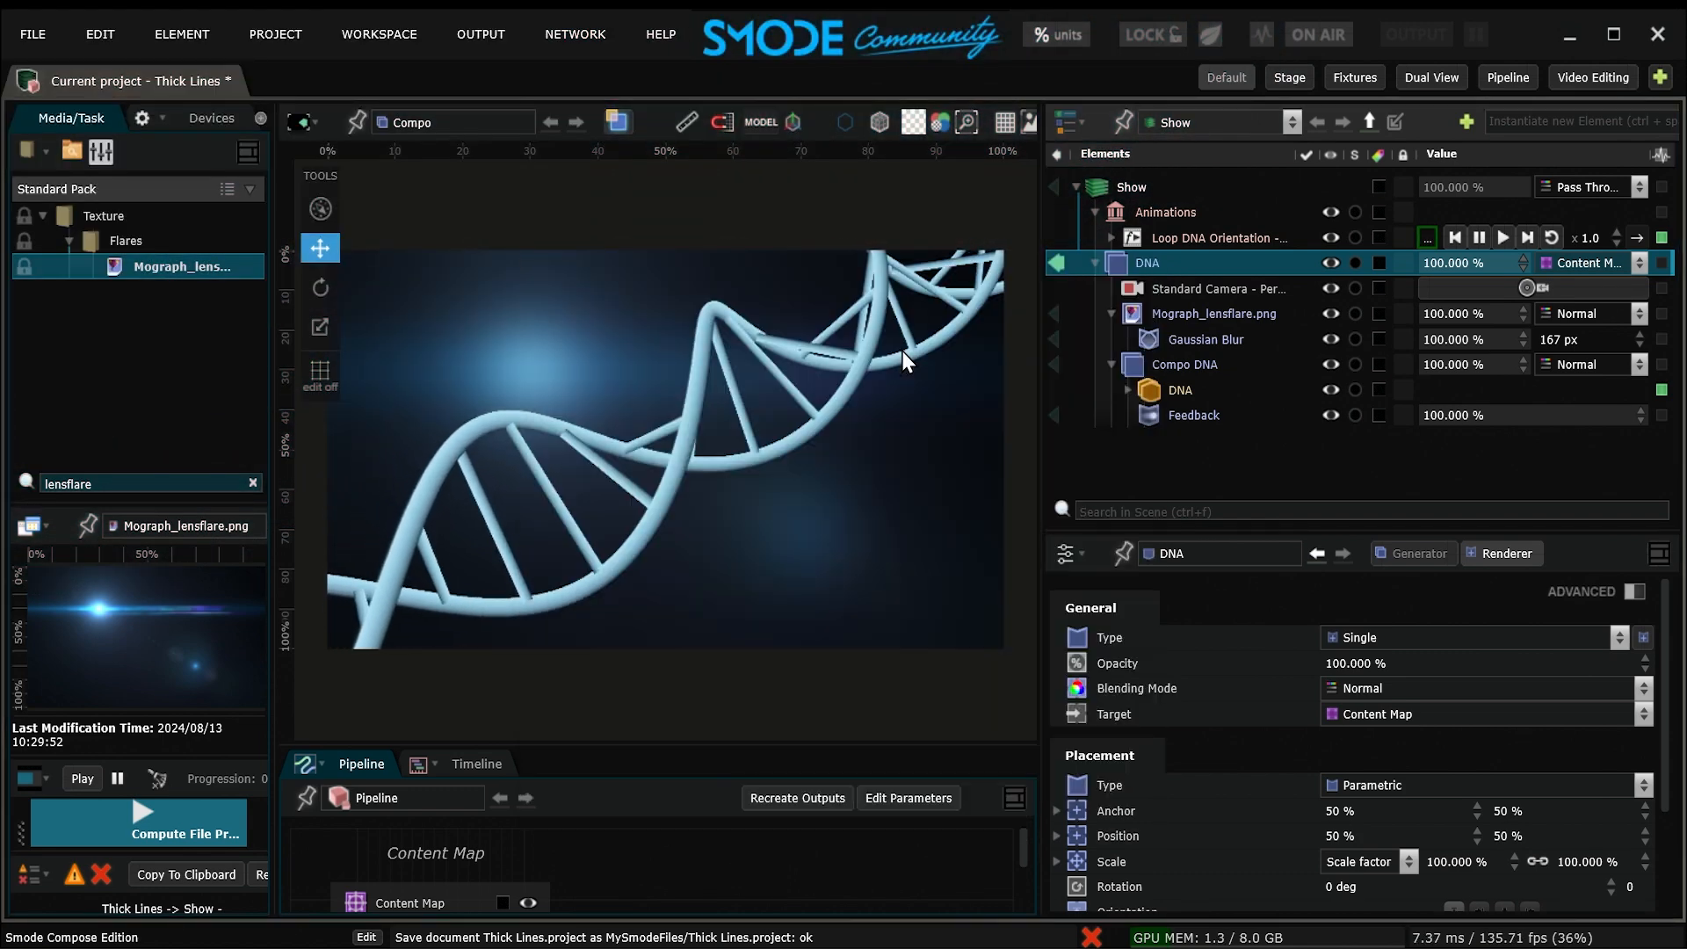
right_click(1200, 440)
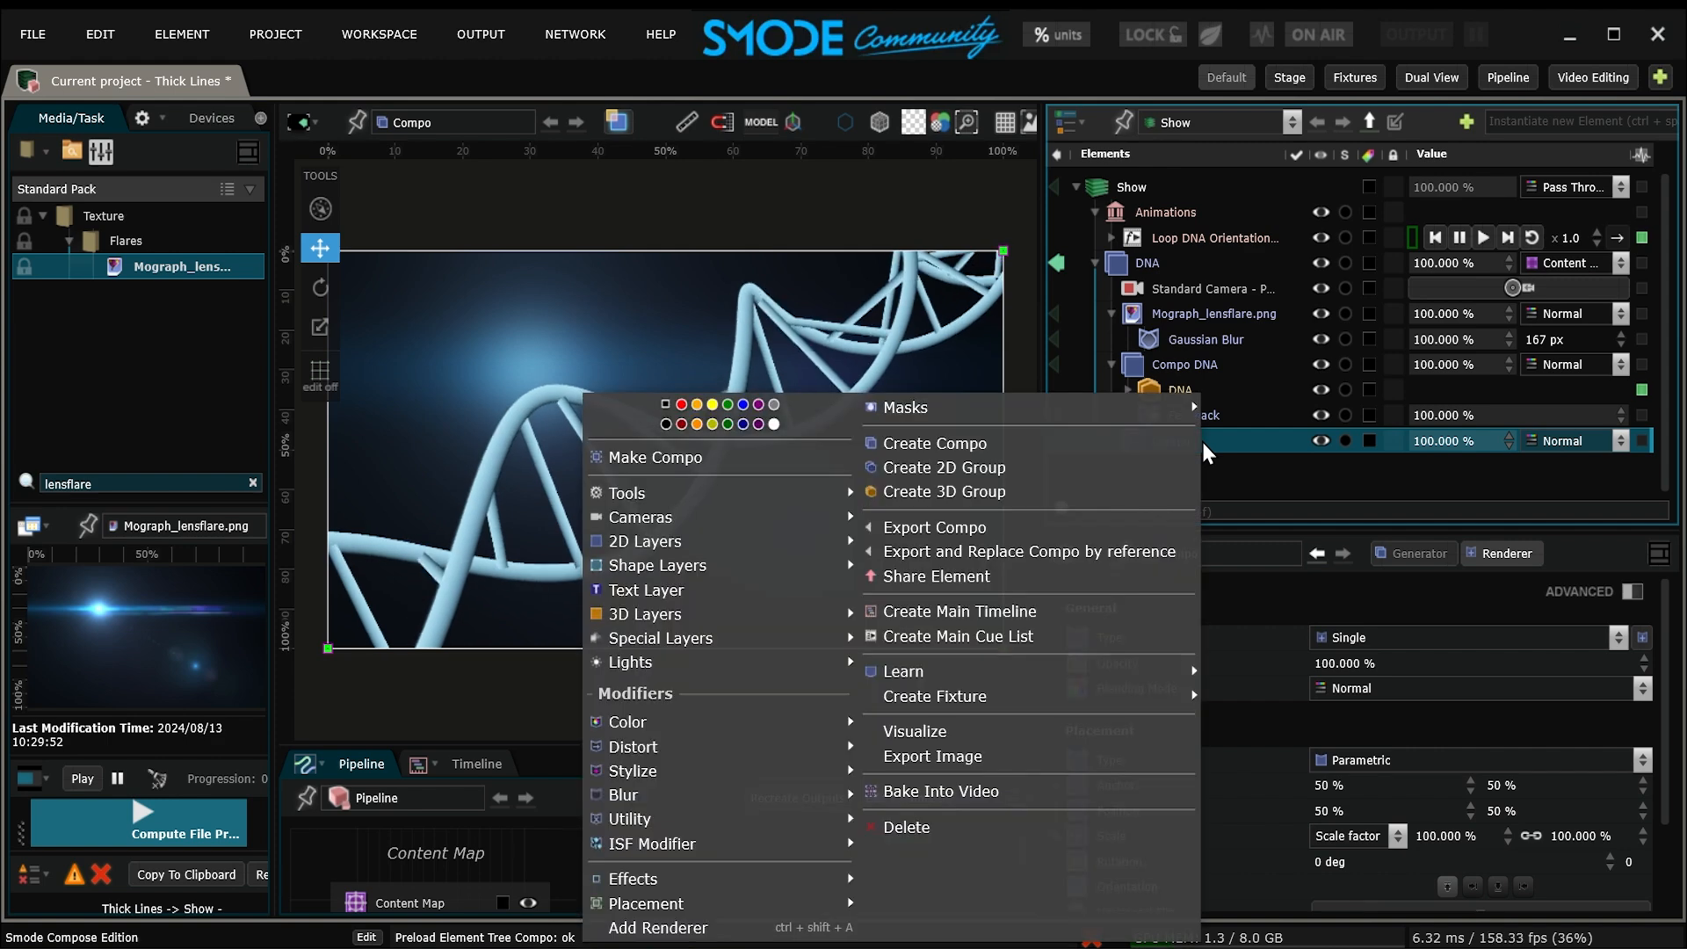
mouse_move(791, 613)
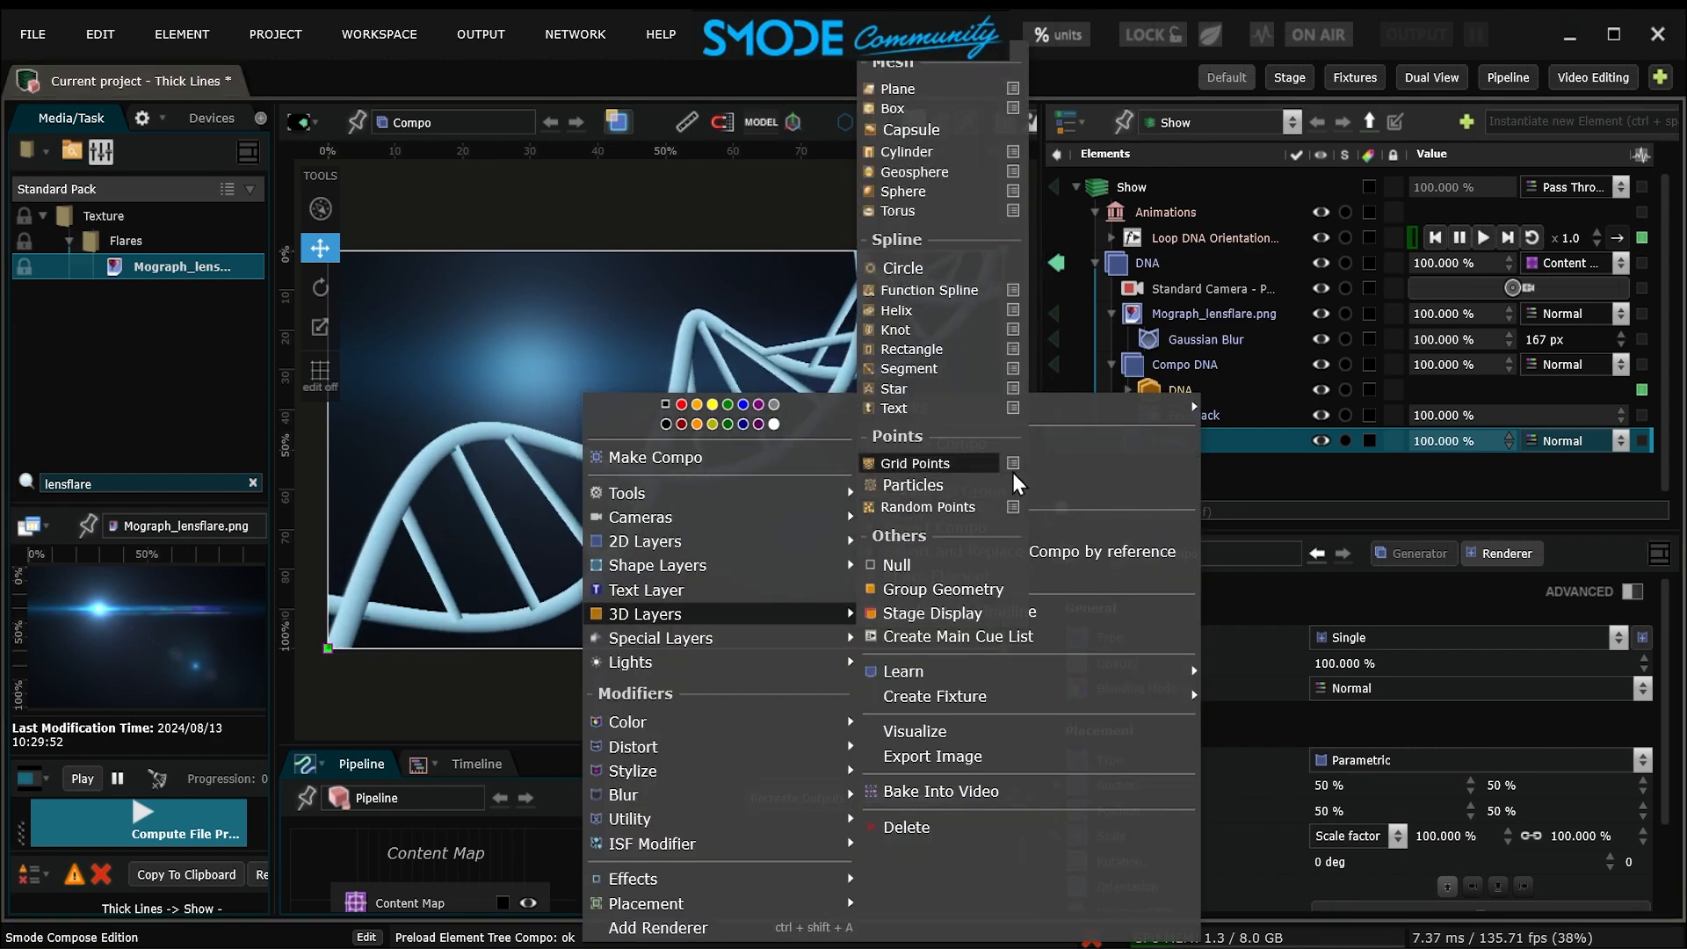
click(962, 468)
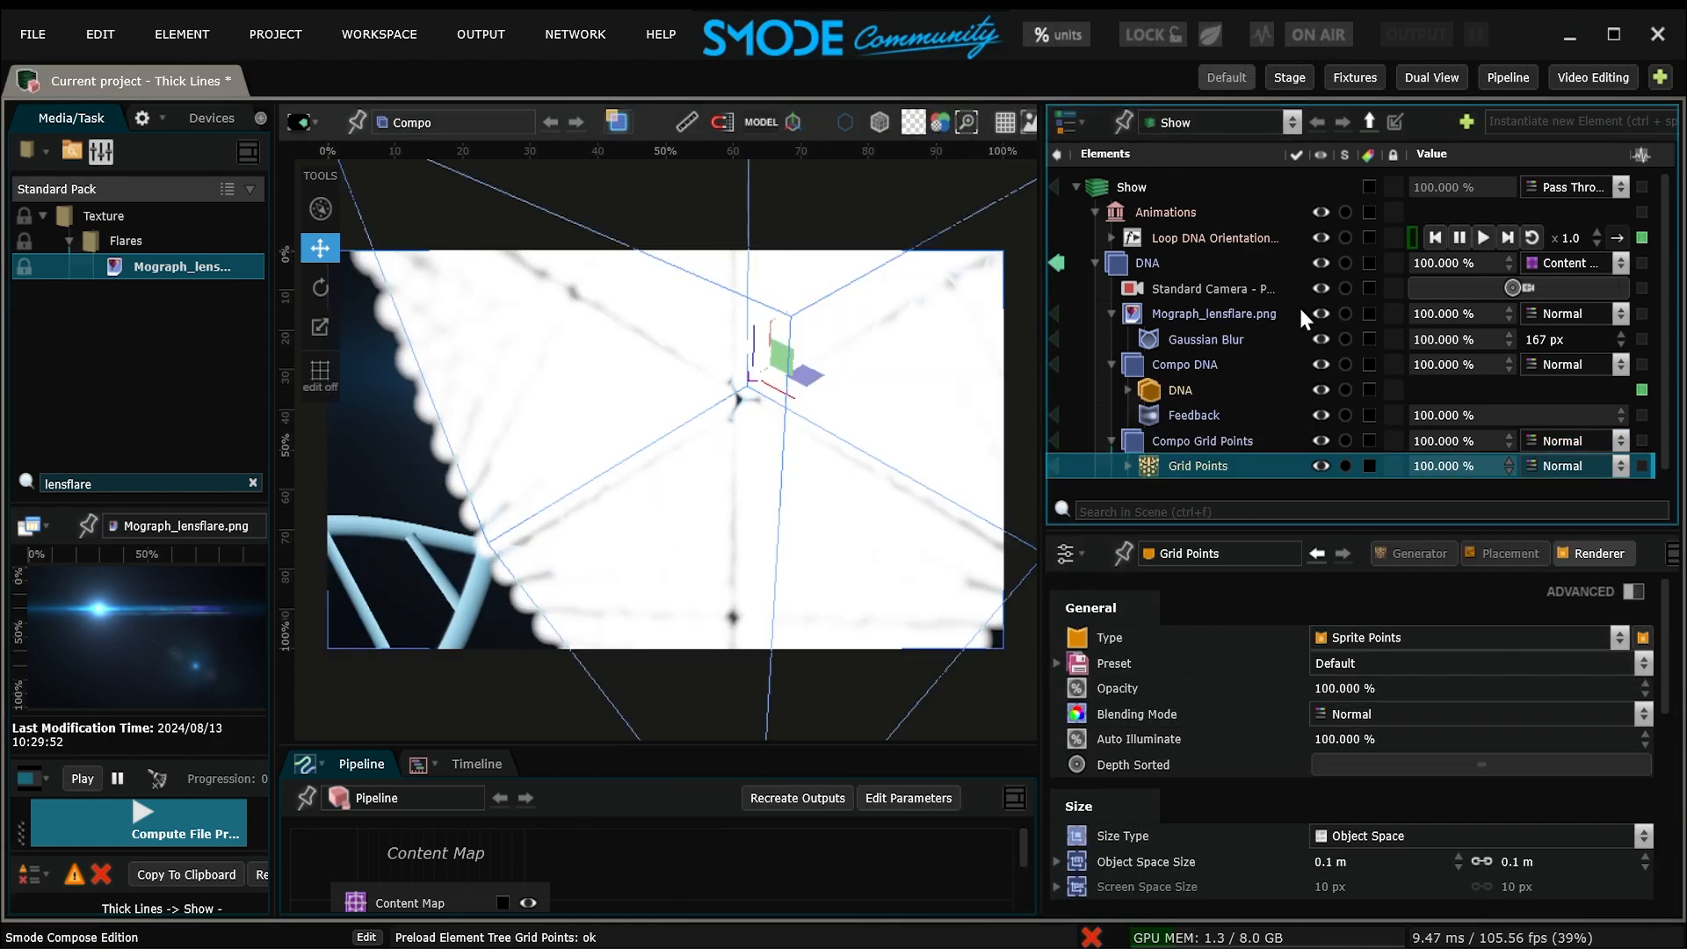
- Pause the DNA orientation loop and rename the Grid Points compo as Particles
click(1461, 239)
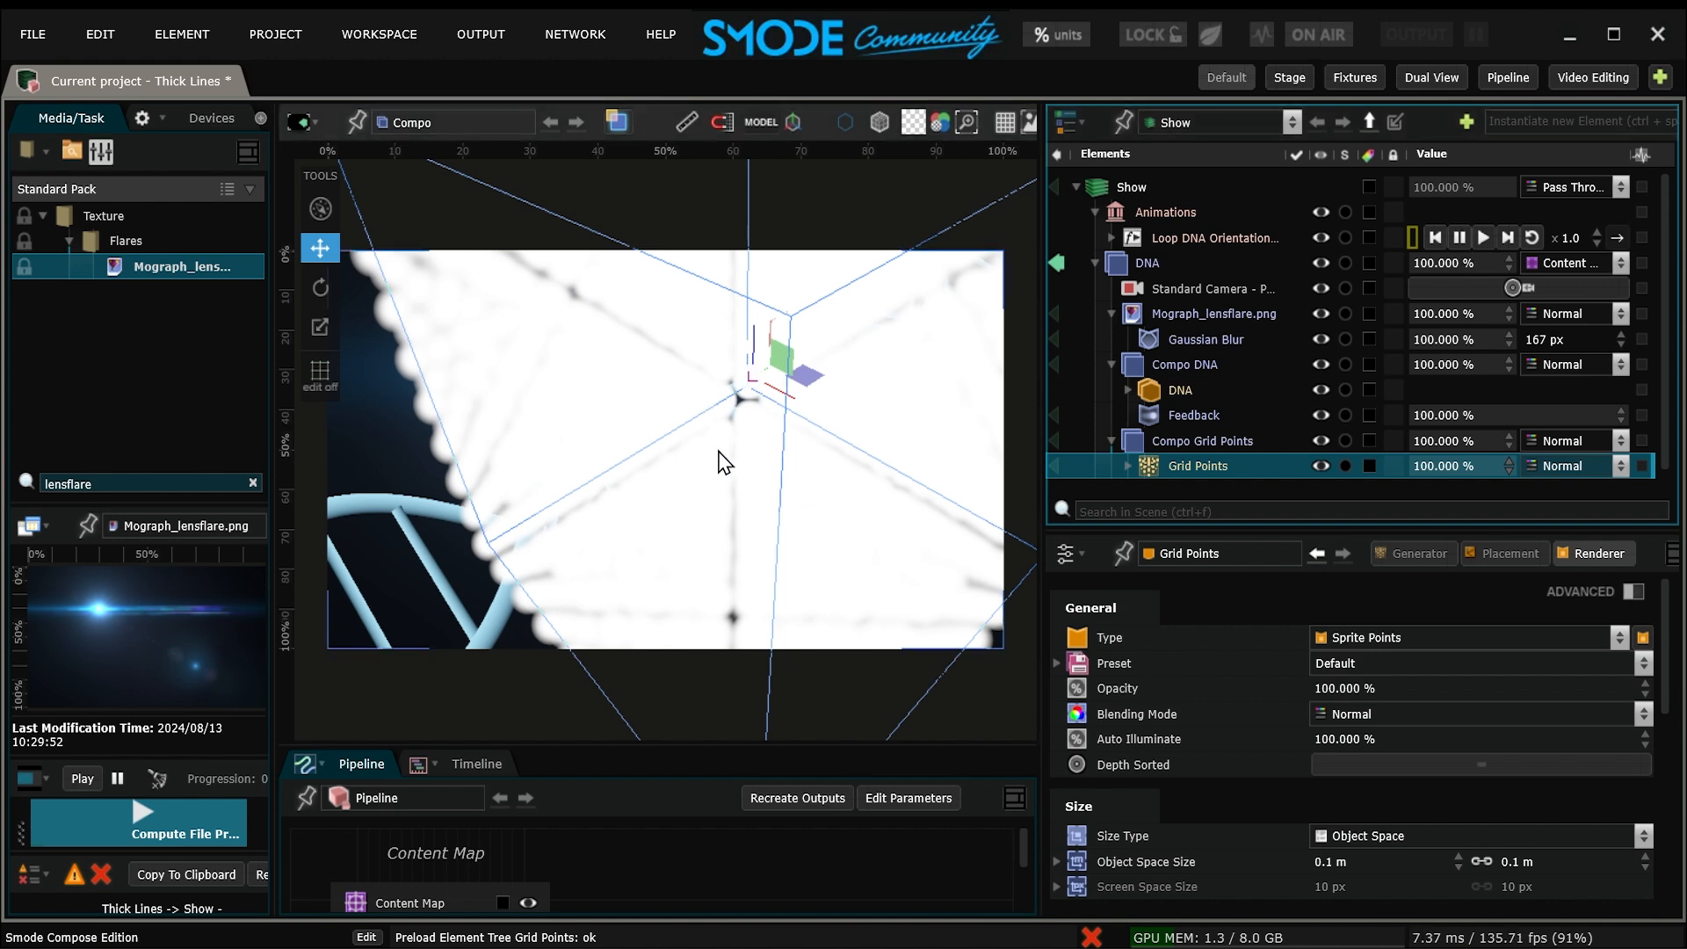
click(1193, 441)
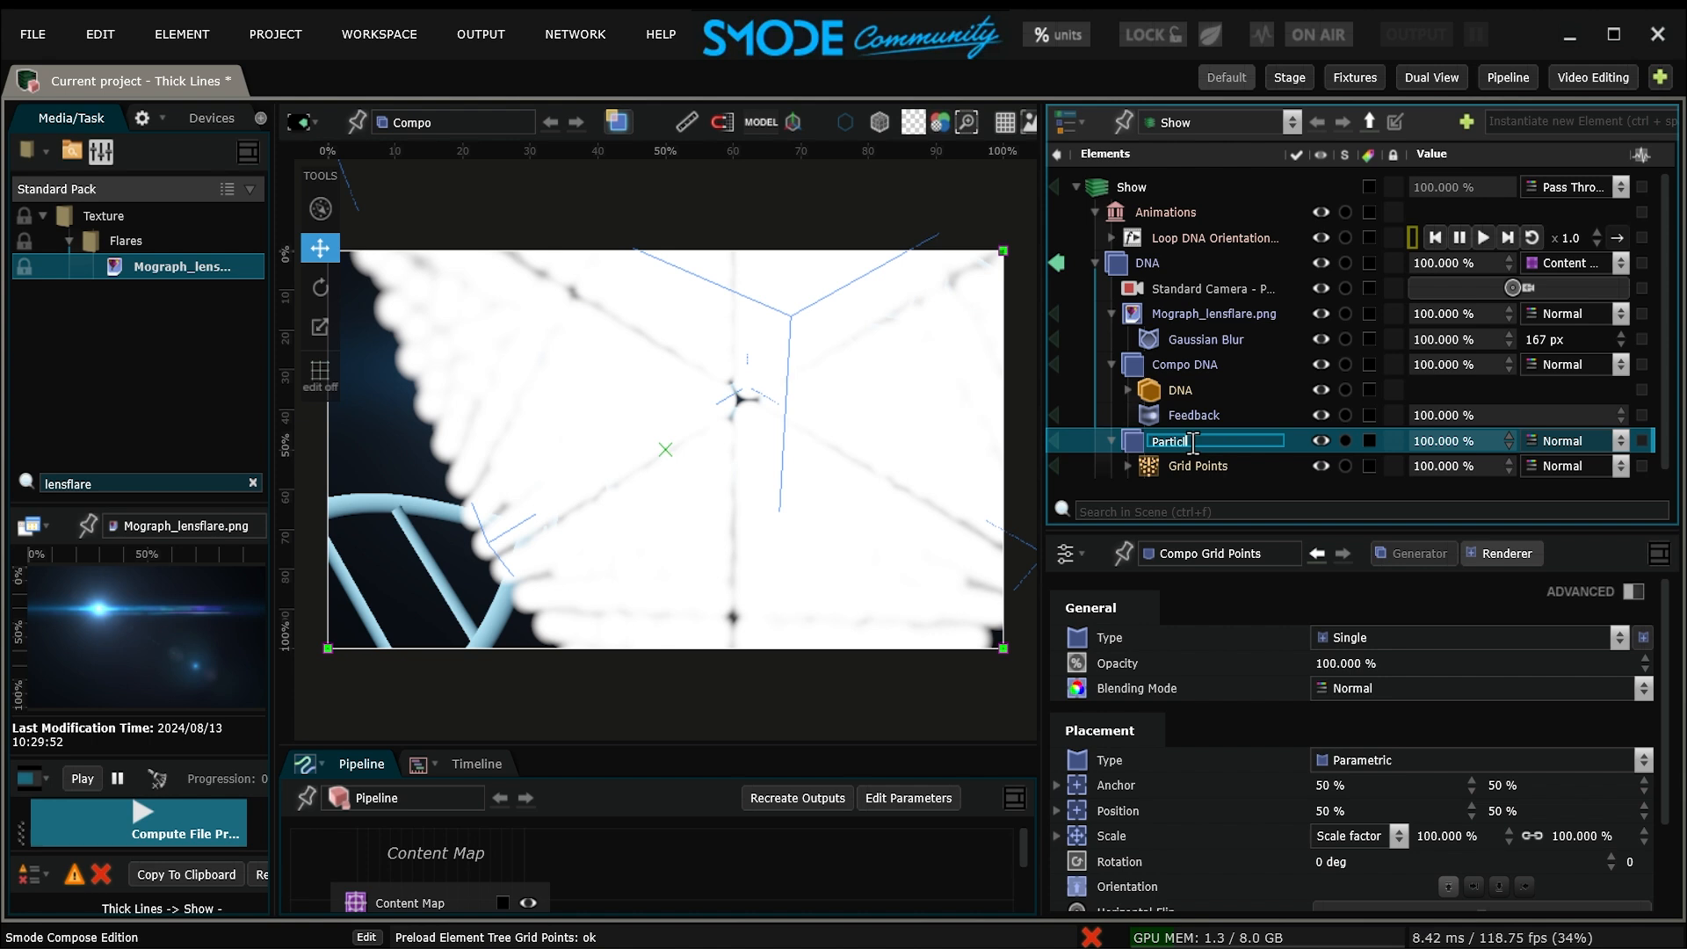
scroll(1193, 444, down, 1)
- Set the second size value of the Grid Points generator to 2 m, leaving the others at 1 m
click(1257, 432)
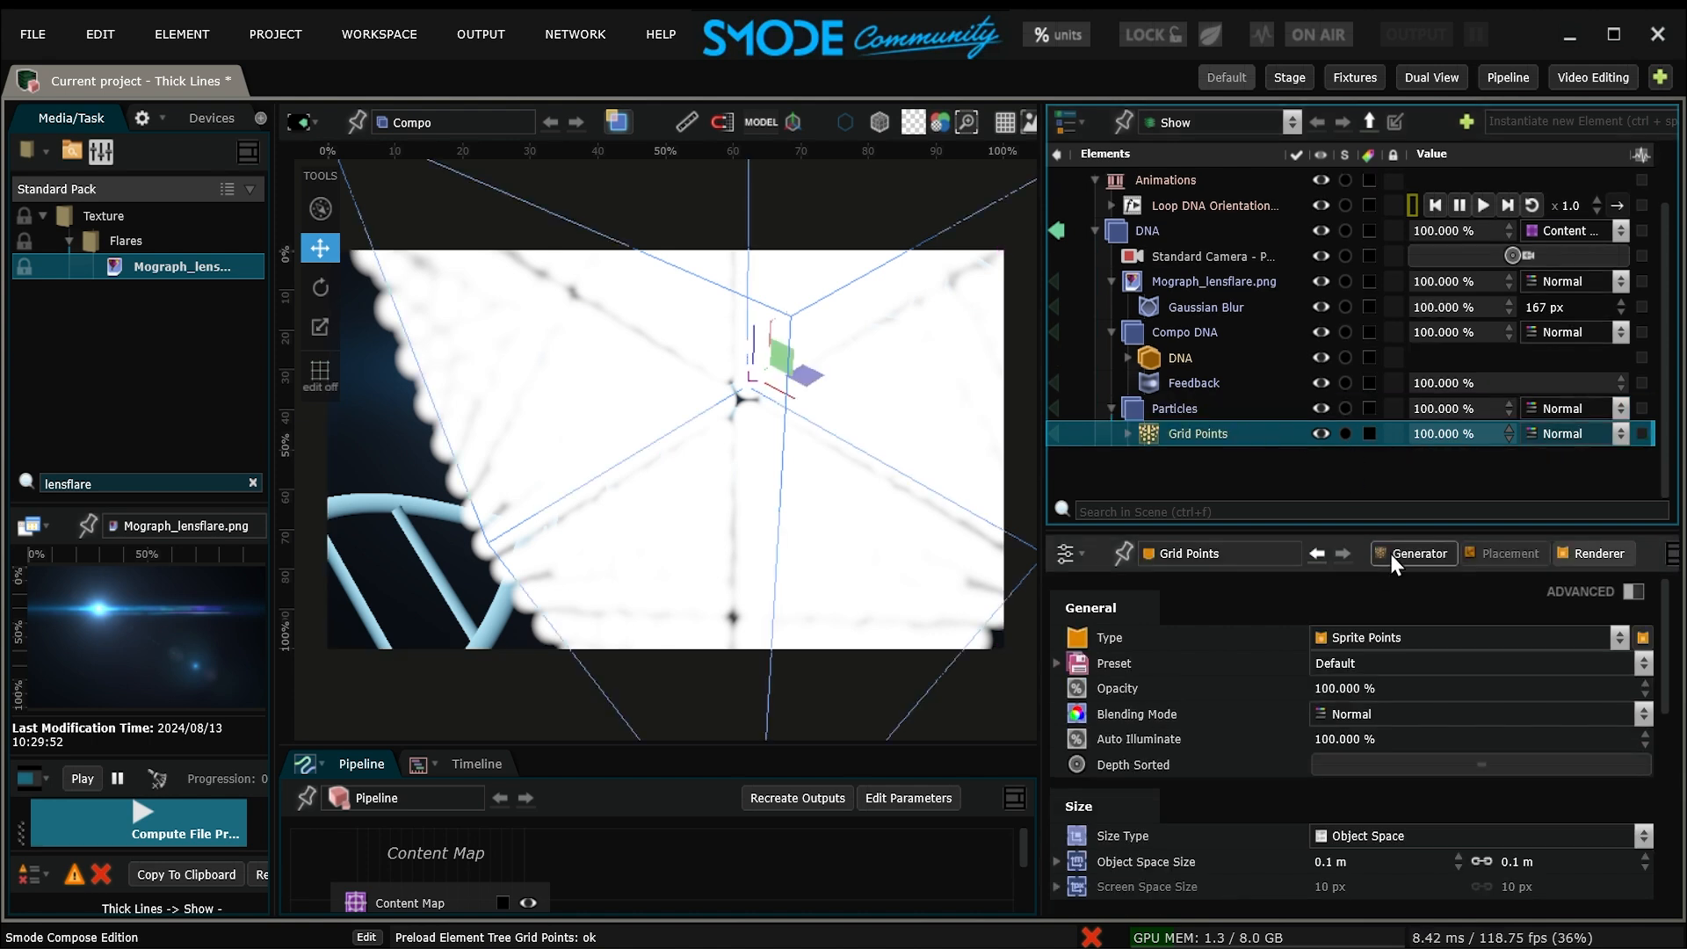
click(1413, 556)
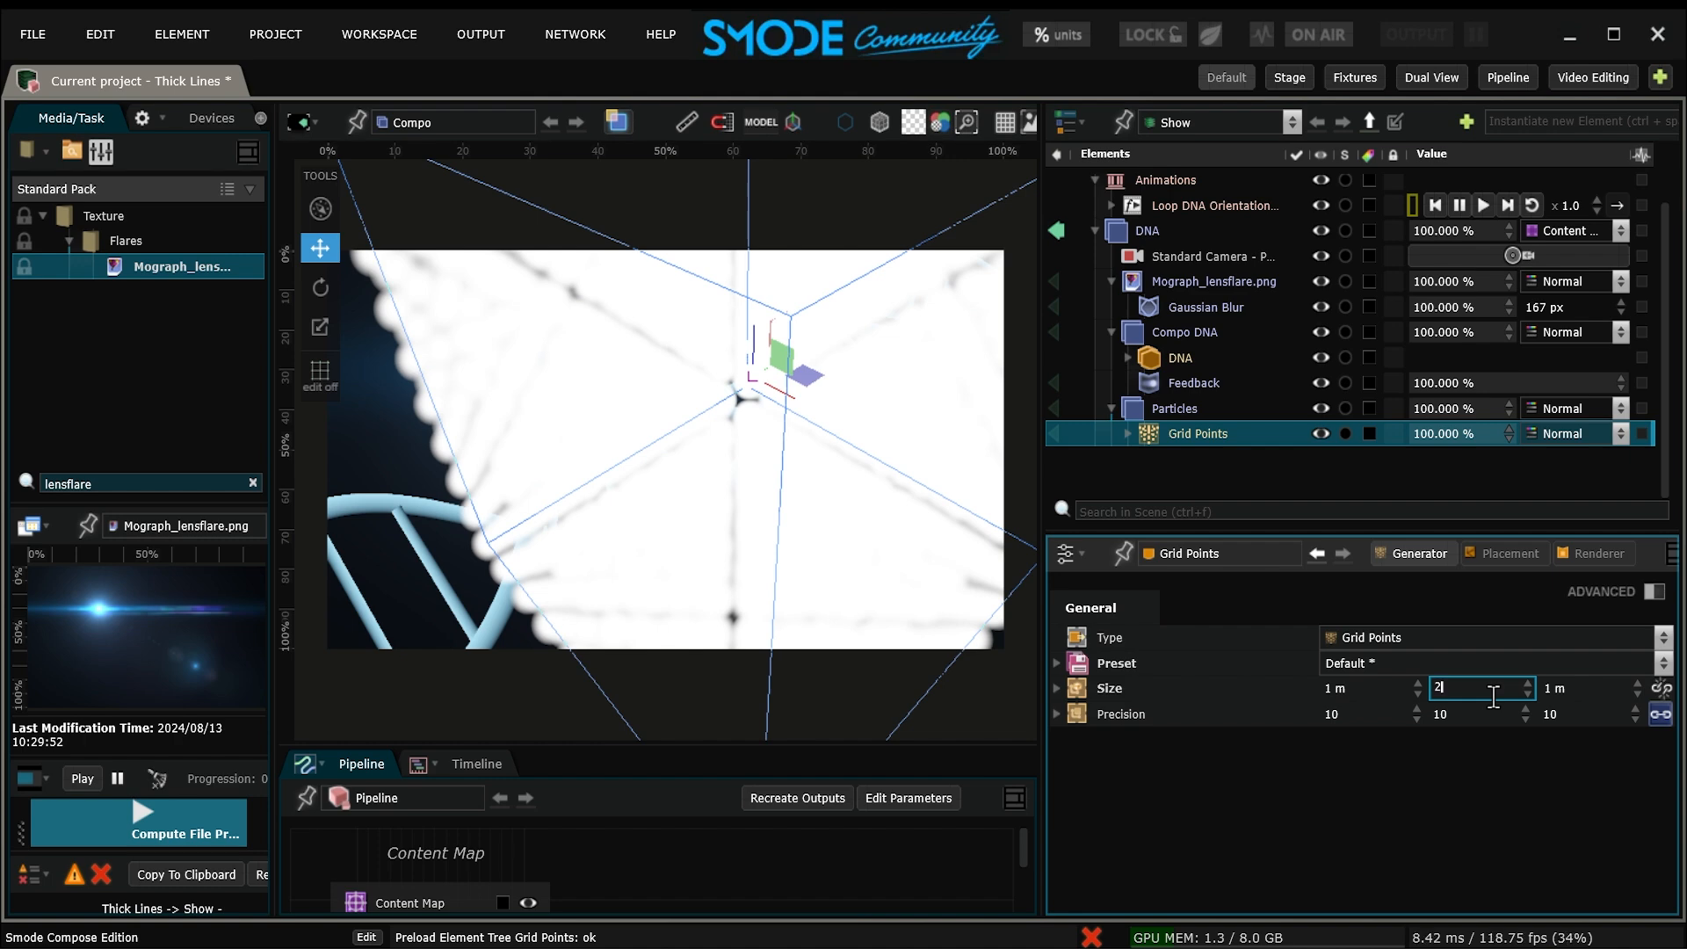
key(Return)
- Switch the viewport to the 3D perspective view and set the Grid Points precision to 5 on all axes
click(620, 125)
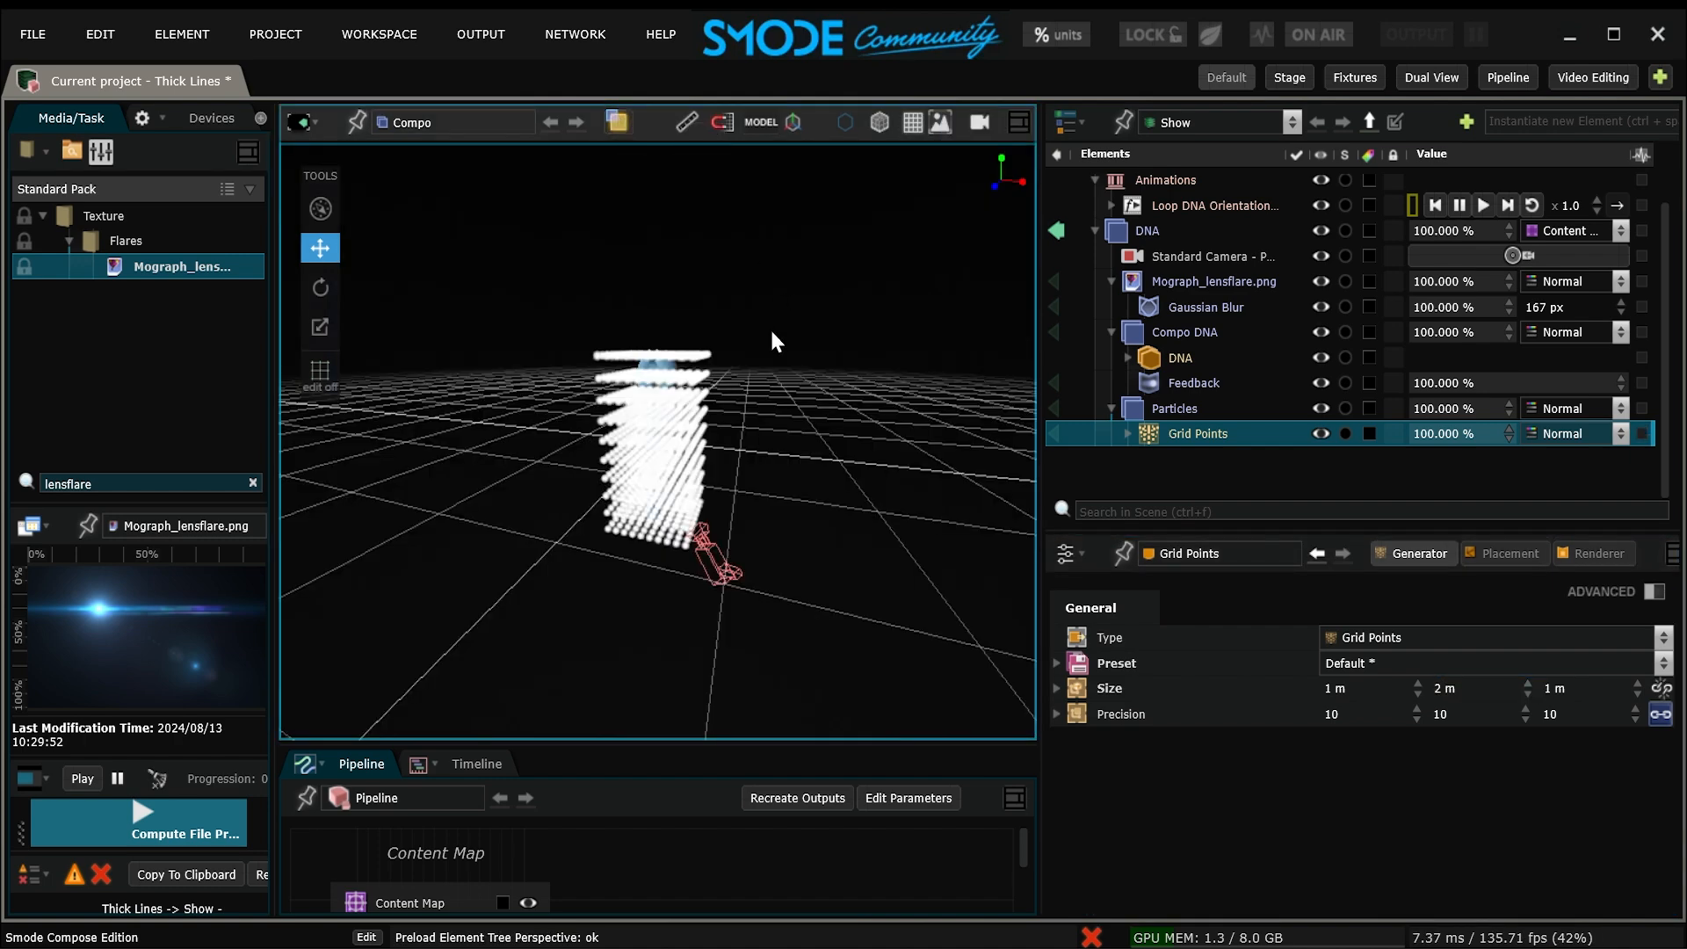
drag(668, 380, 659, 531)
drag(719, 453, 827, 353)
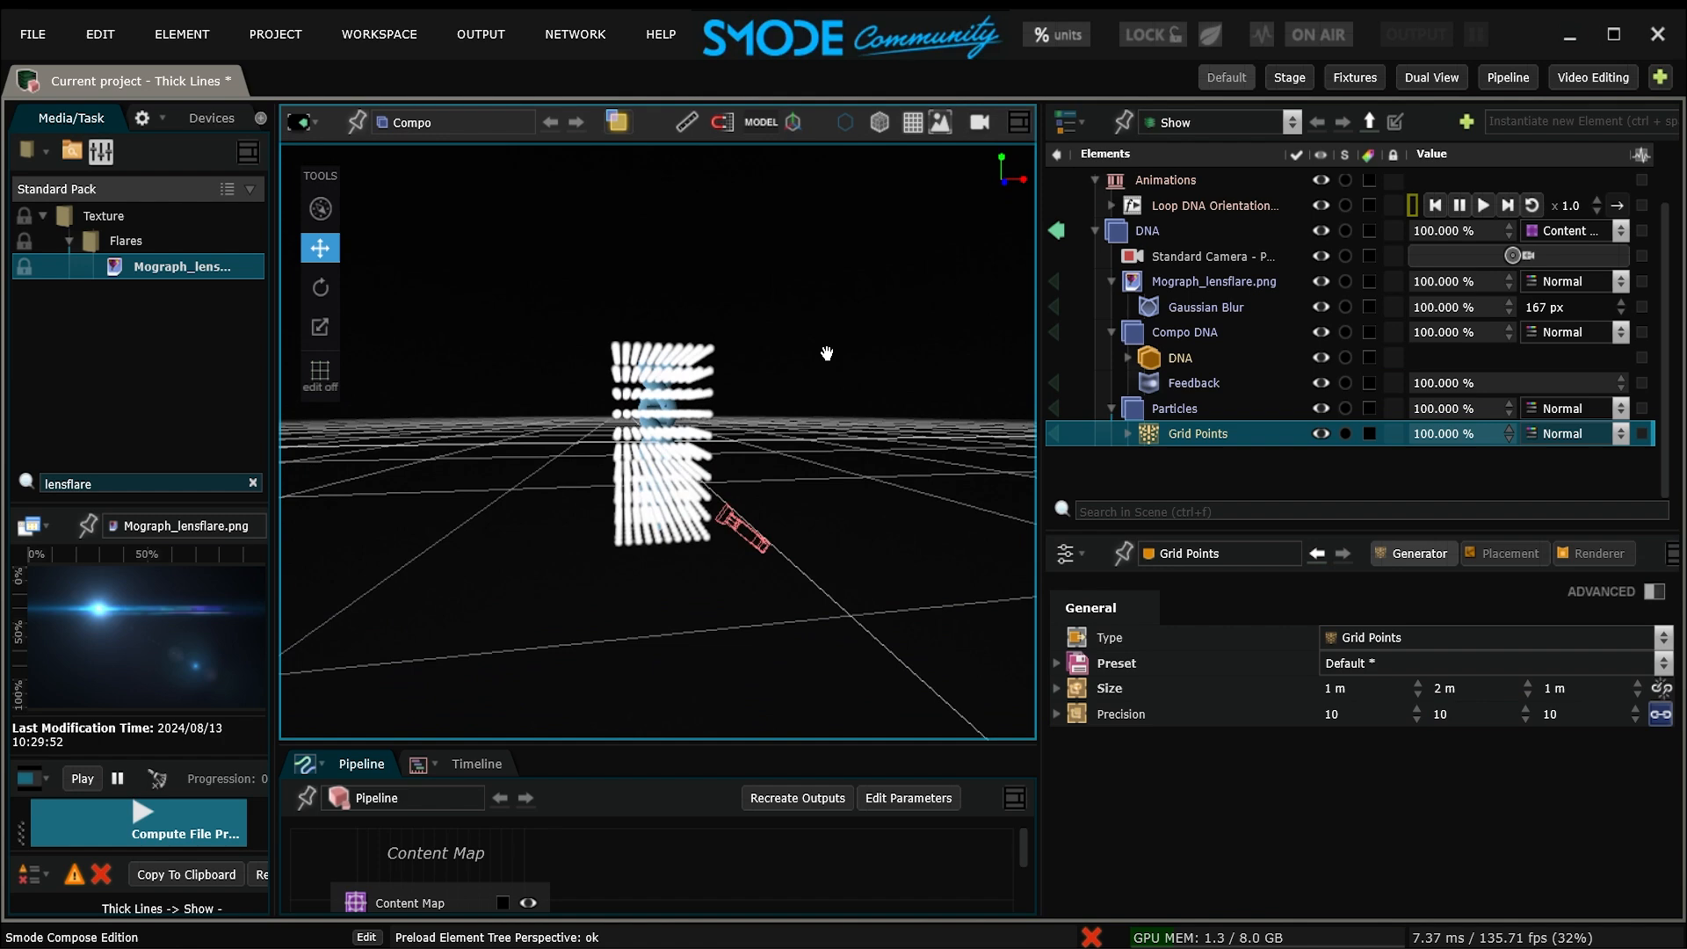
click(1383, 719)
text(5)
key(Return)
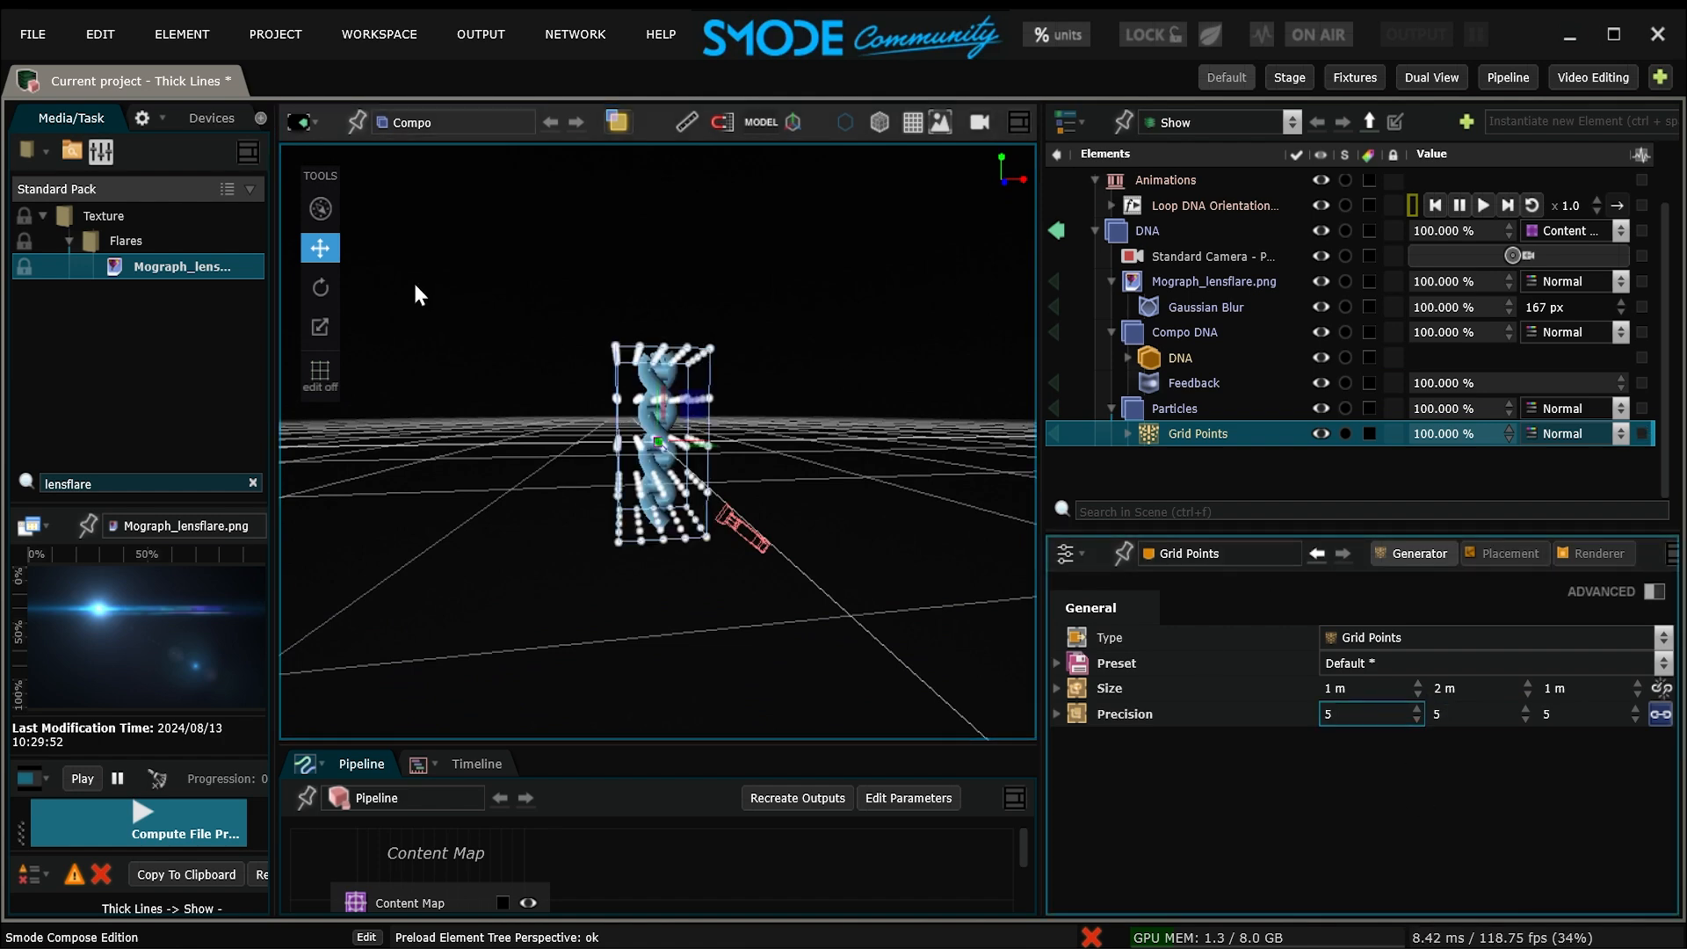
- Add a Position Noise distort modifier to the Grid Points layer
drag(725, 244, 662, 365)
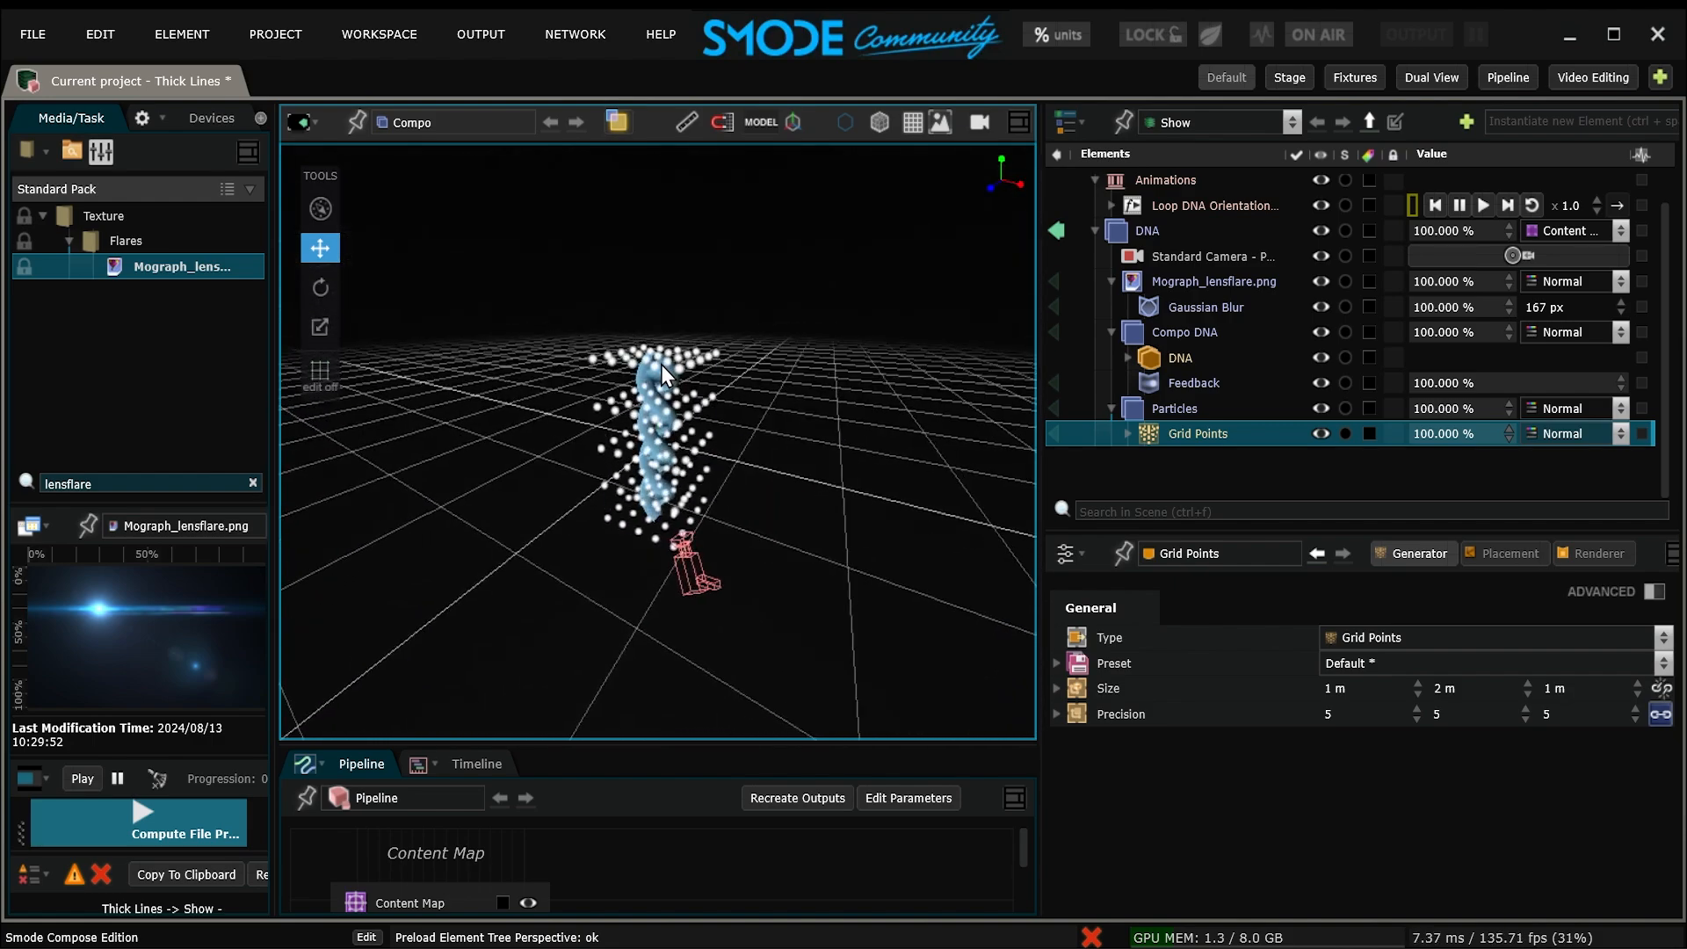
right_click(1188, 434)
mouse_move(1090, 592)
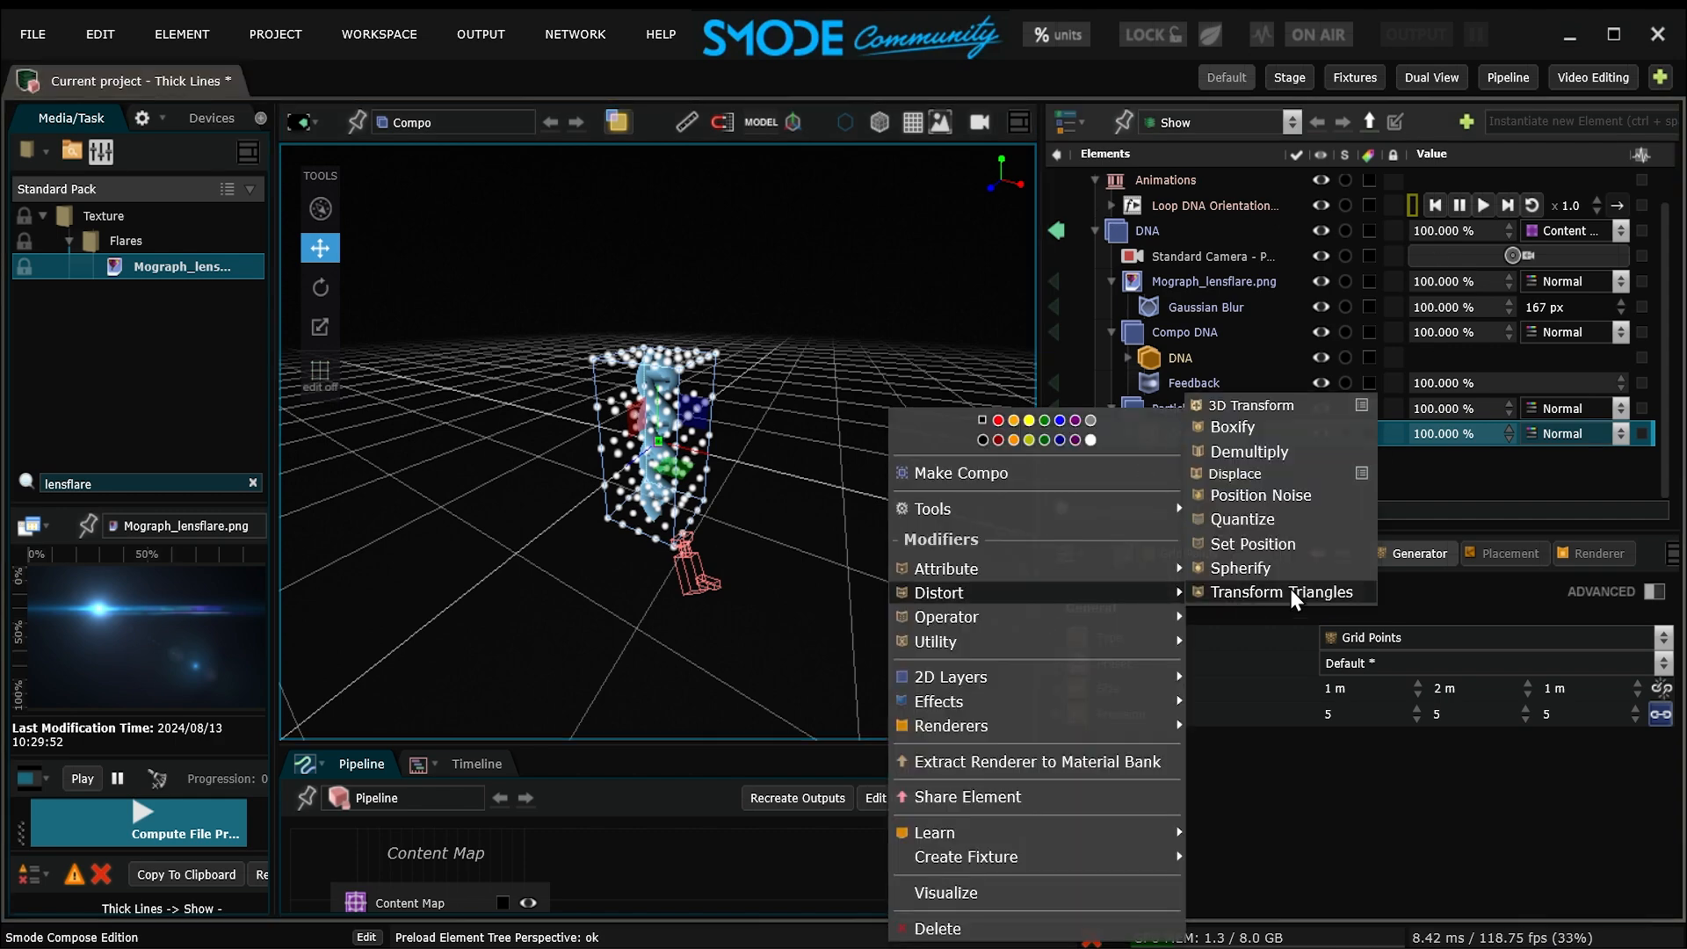
click(1261, 495)
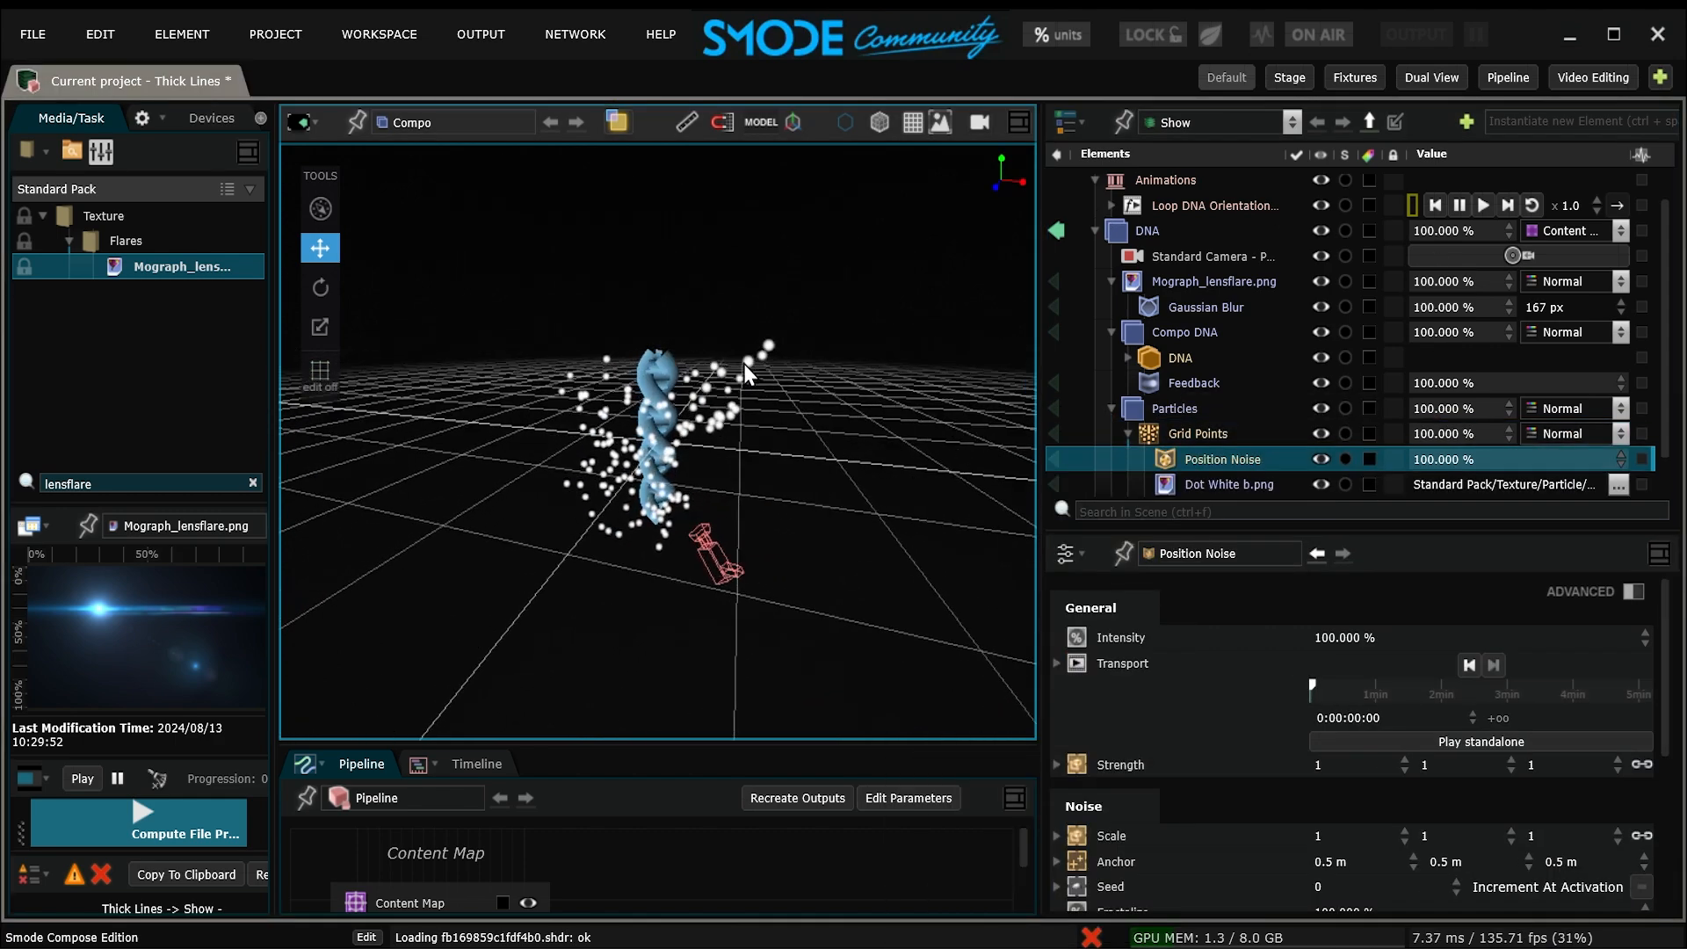
drag(745, 364, 837, 366)
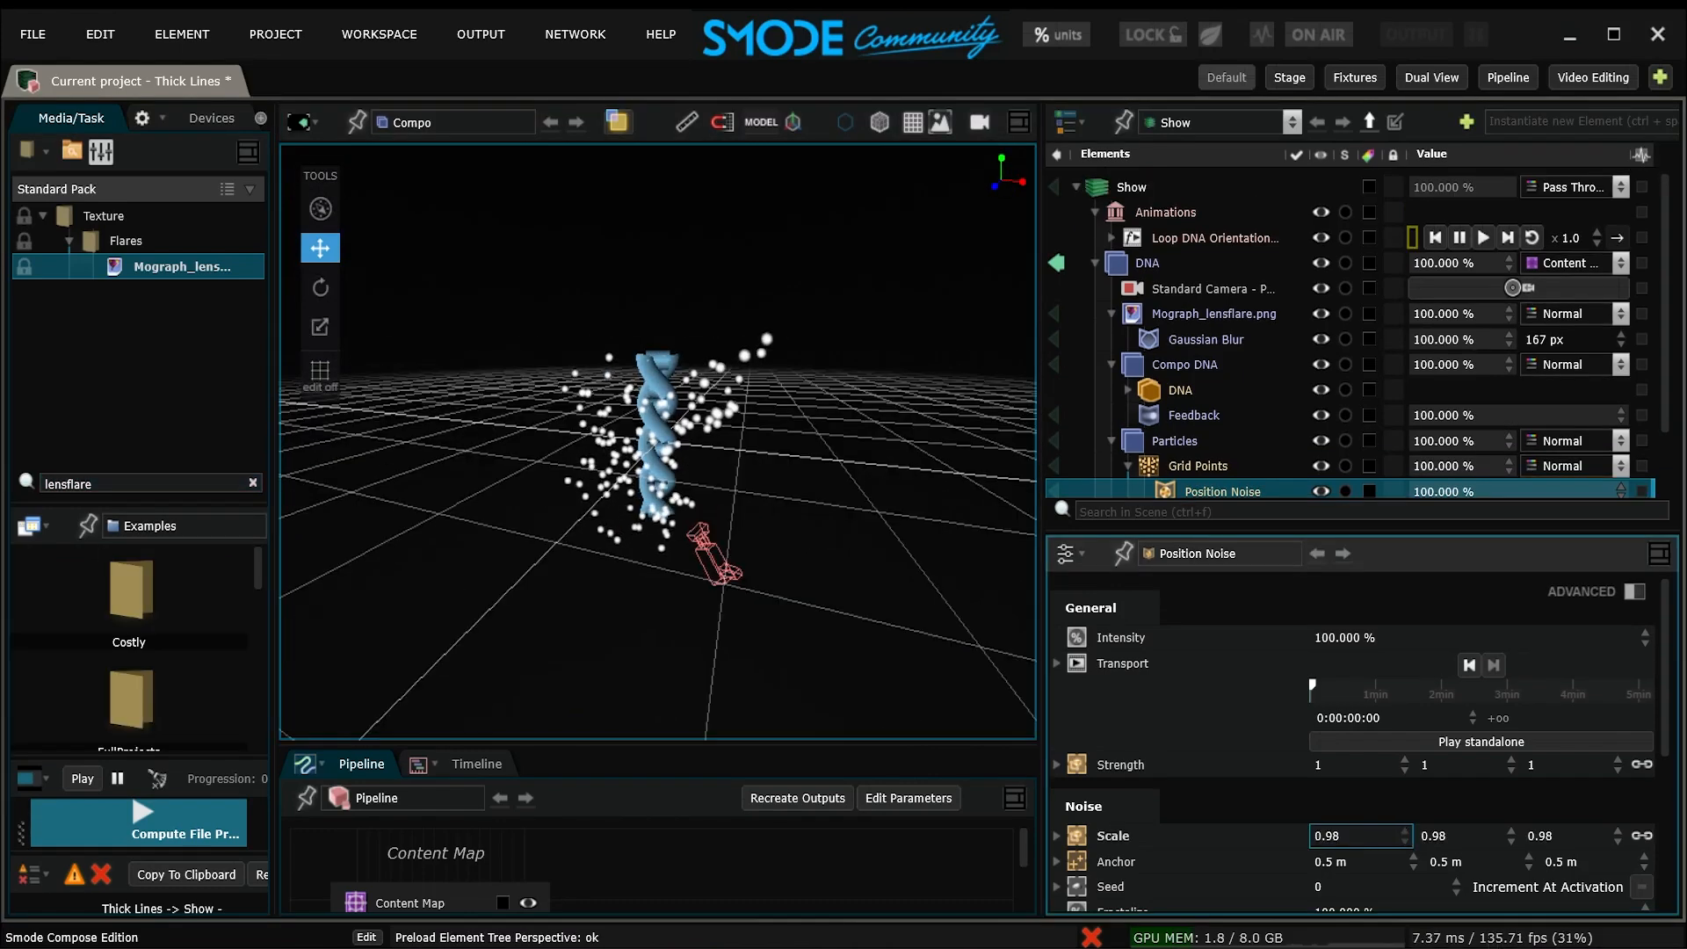
- Set the Position Noise scale to 0.7 on all axes, return to the compo view and save the project
drag(1405, 837, 1405, 849)
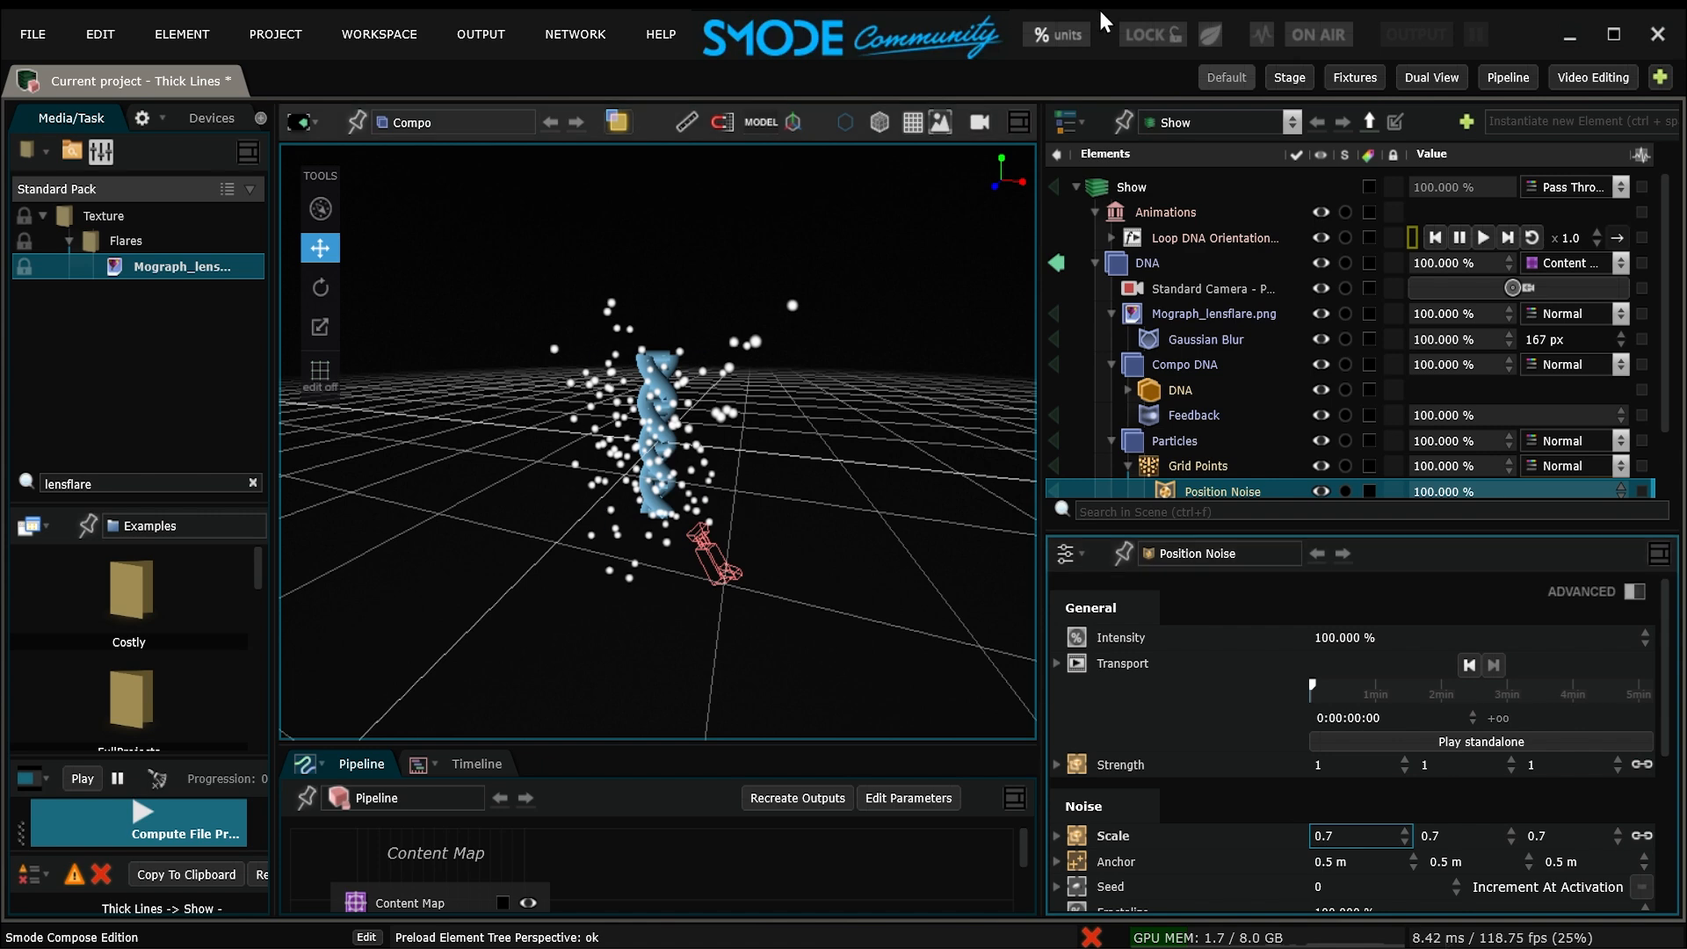
click(618, 121)
key(ctrl+s)
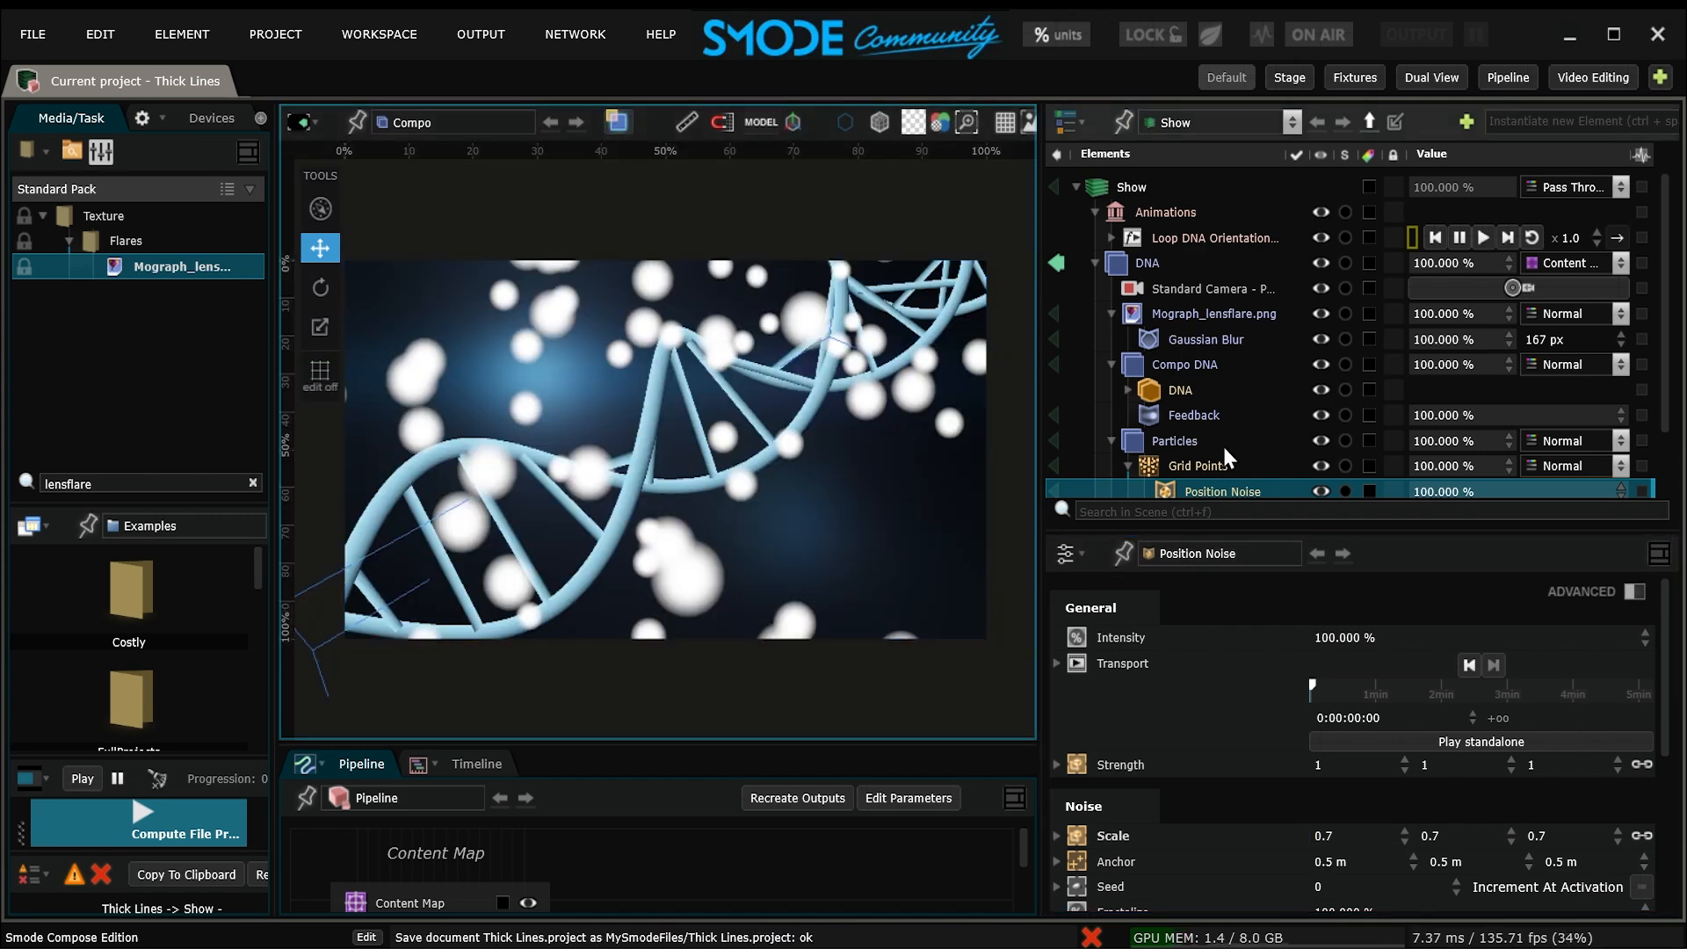
- Add a Point Scale Function modifier to Grid Points and set its Maximum to 0.2
scroll(1224, 446, down, 2)
click(1200, 381)
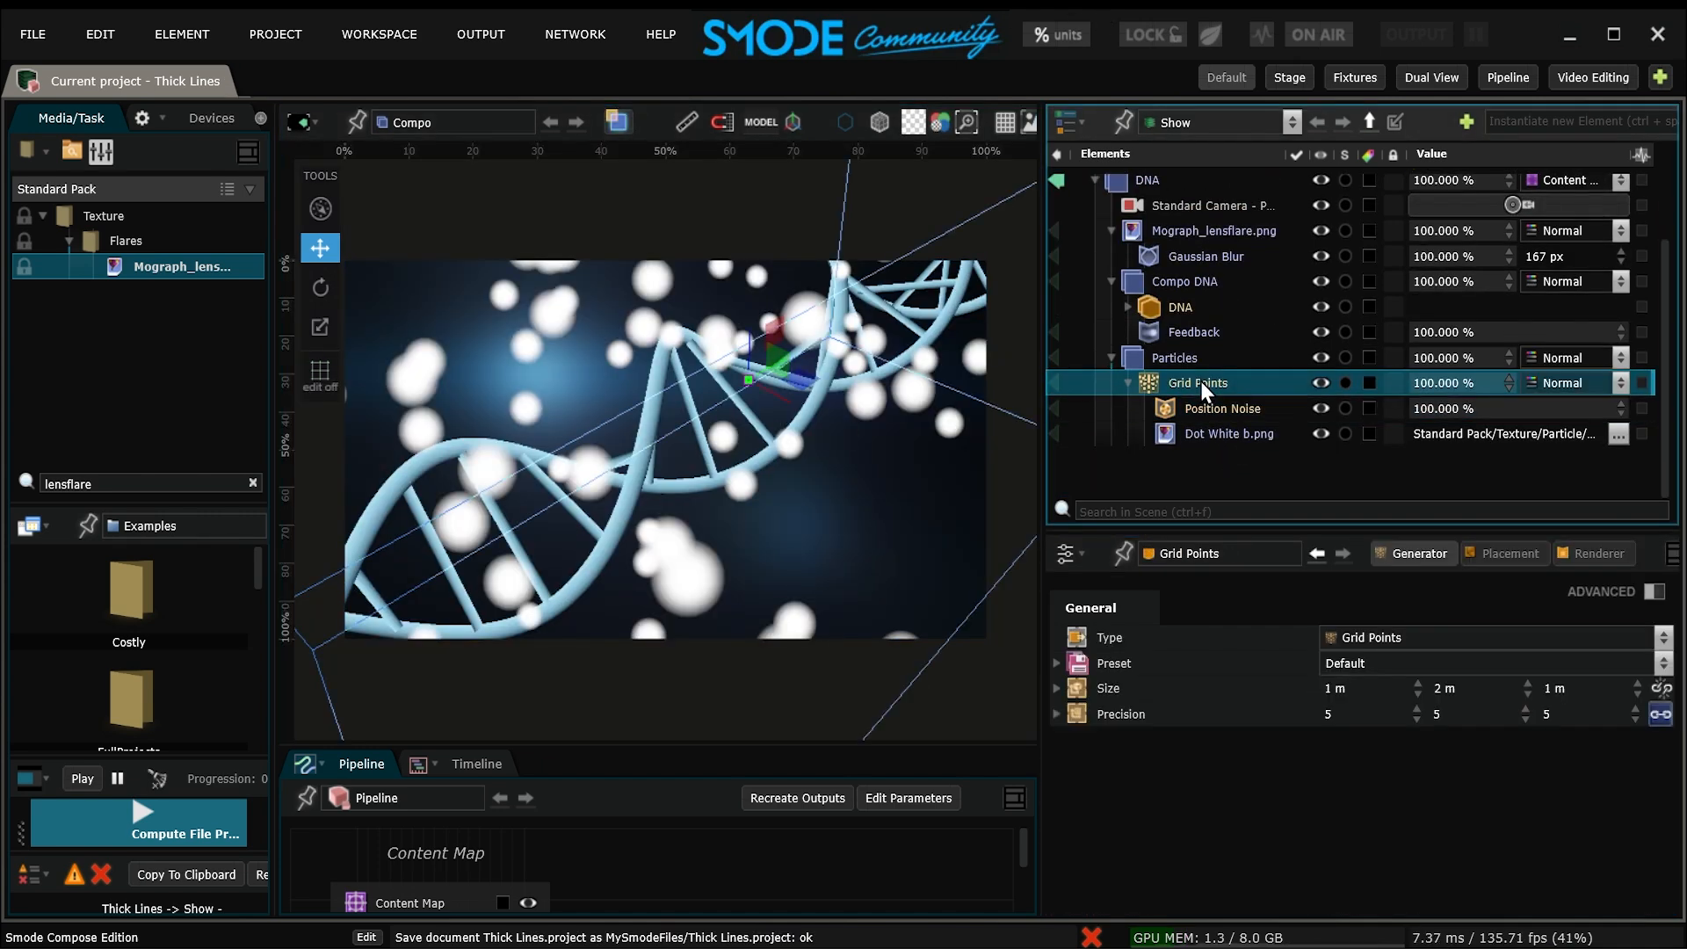
right_click(1200, 381)
mouse_move(1107, 545)
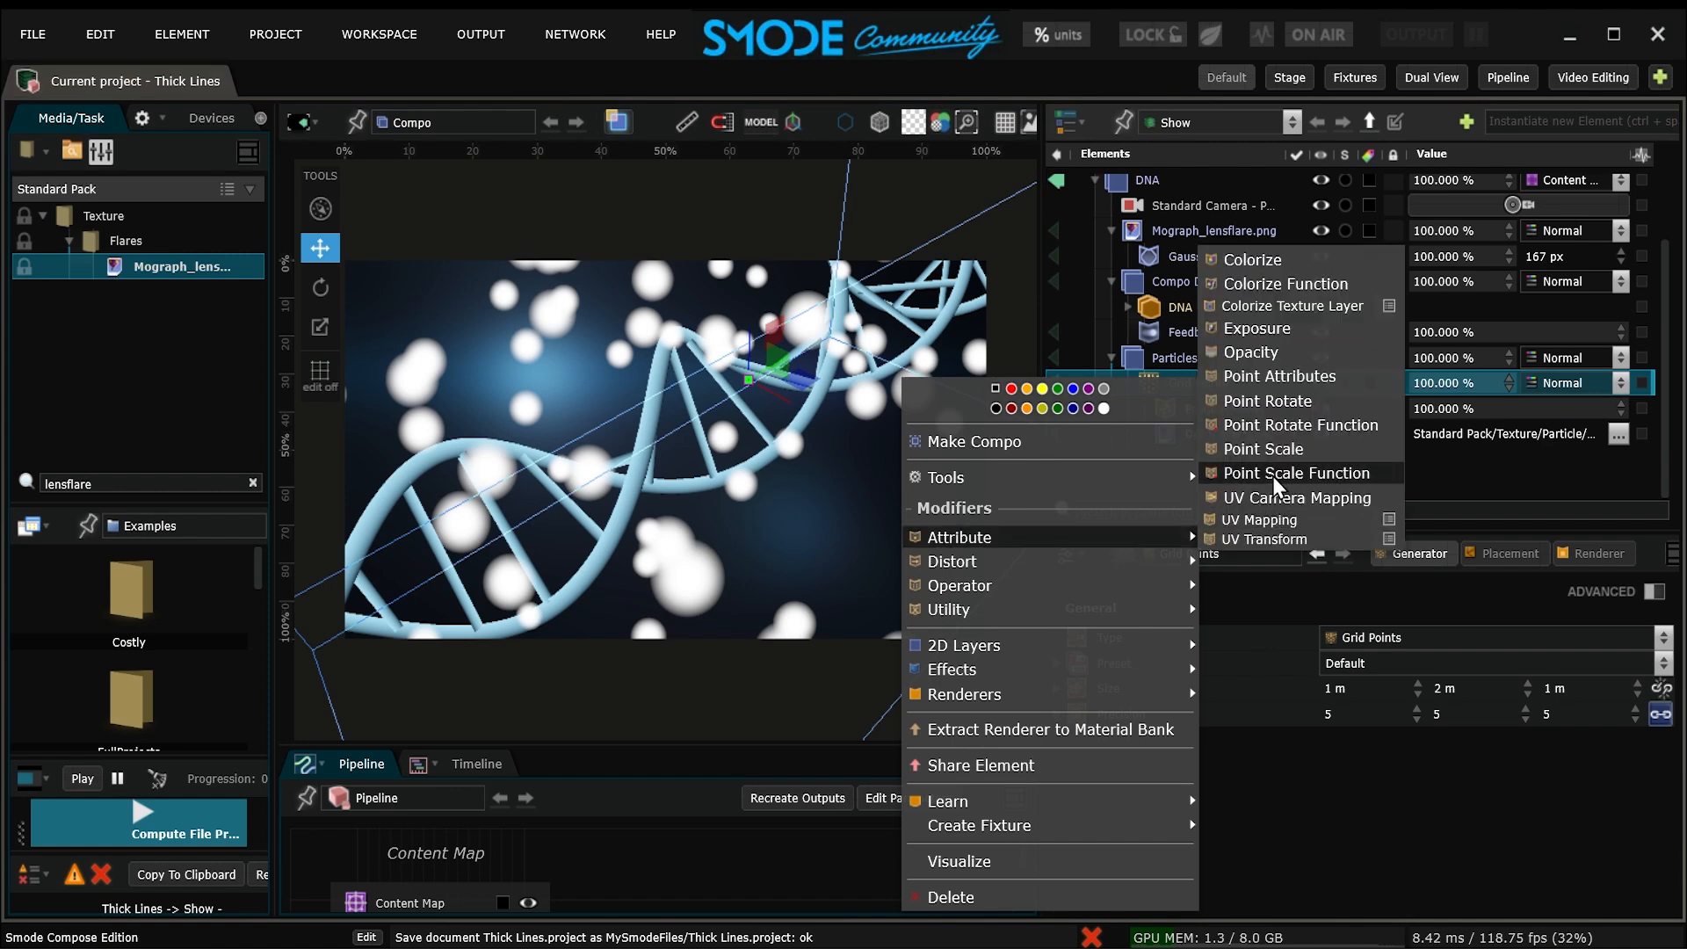
click(1304, 474)
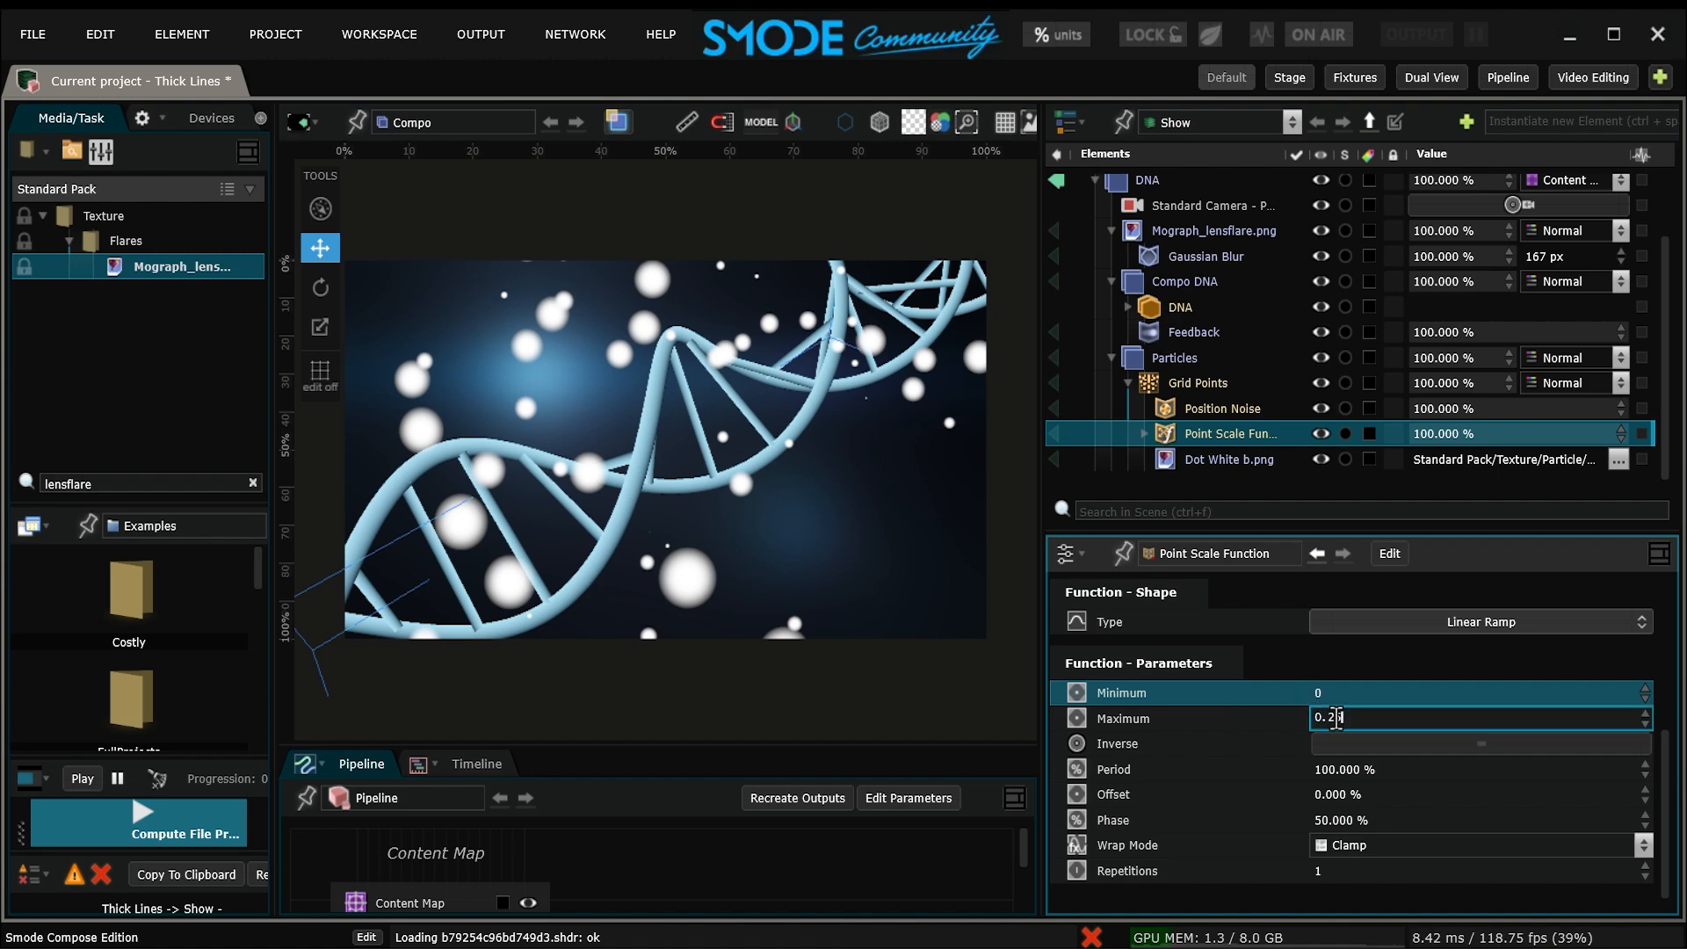
key(Return)
- Add a Colorize modifier to the Dot White b.png texture and change its gradient type to Uniform
click(1219, 460)
right_click(1220, 461)
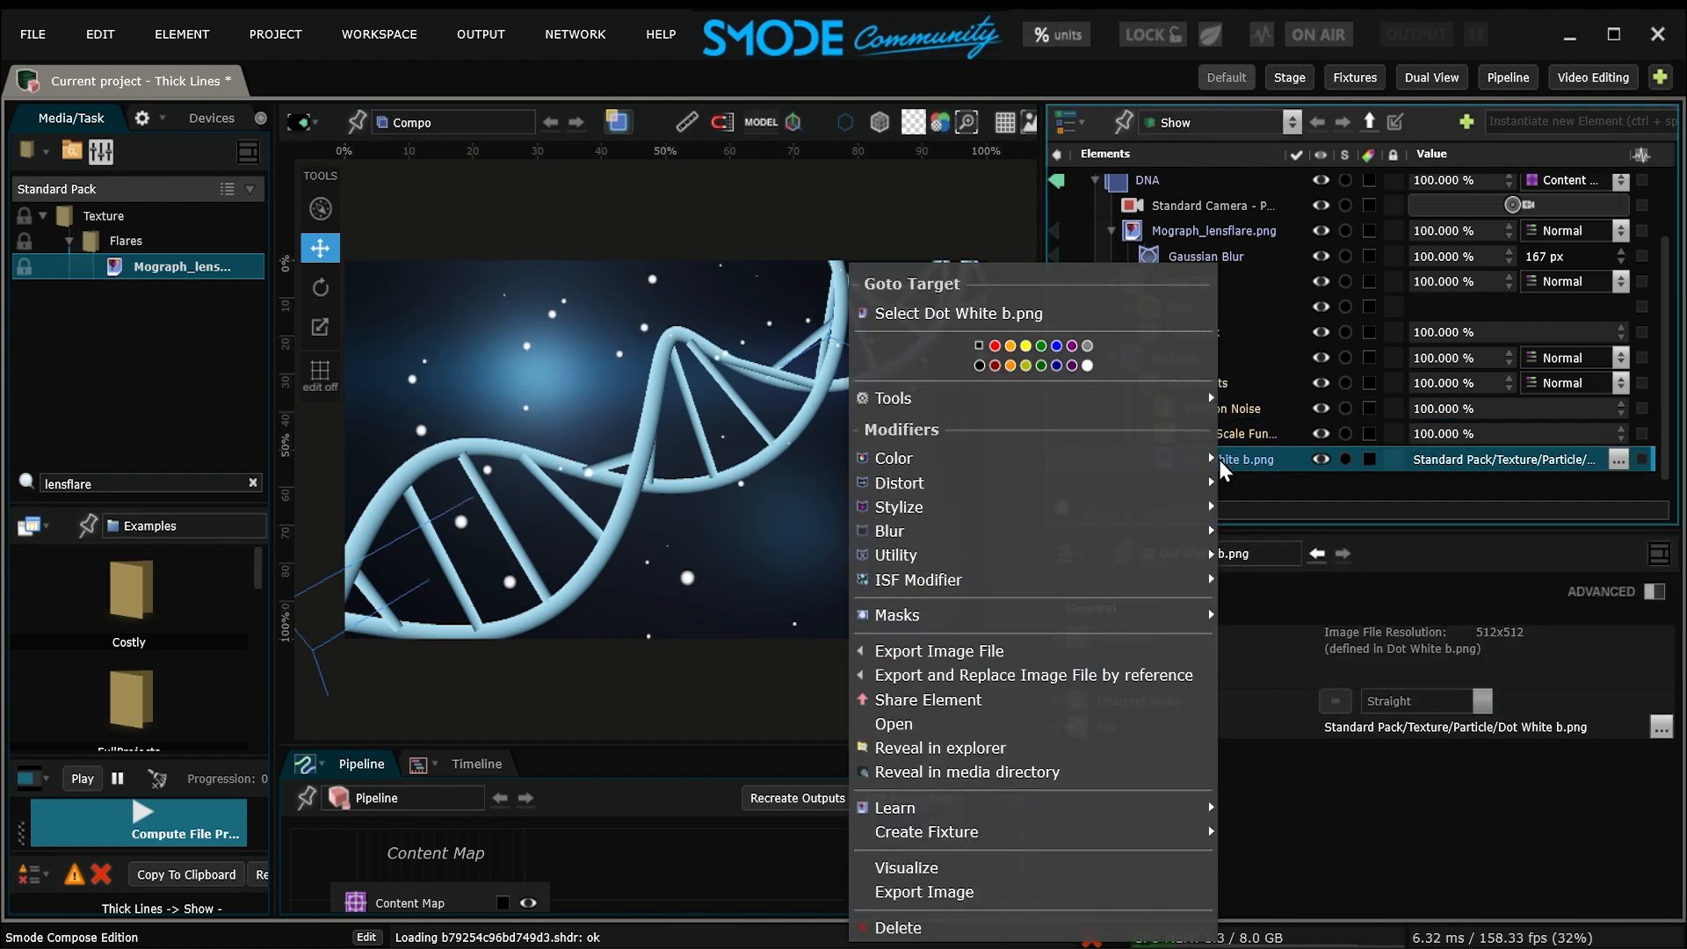
mouse_move(1139, 458)
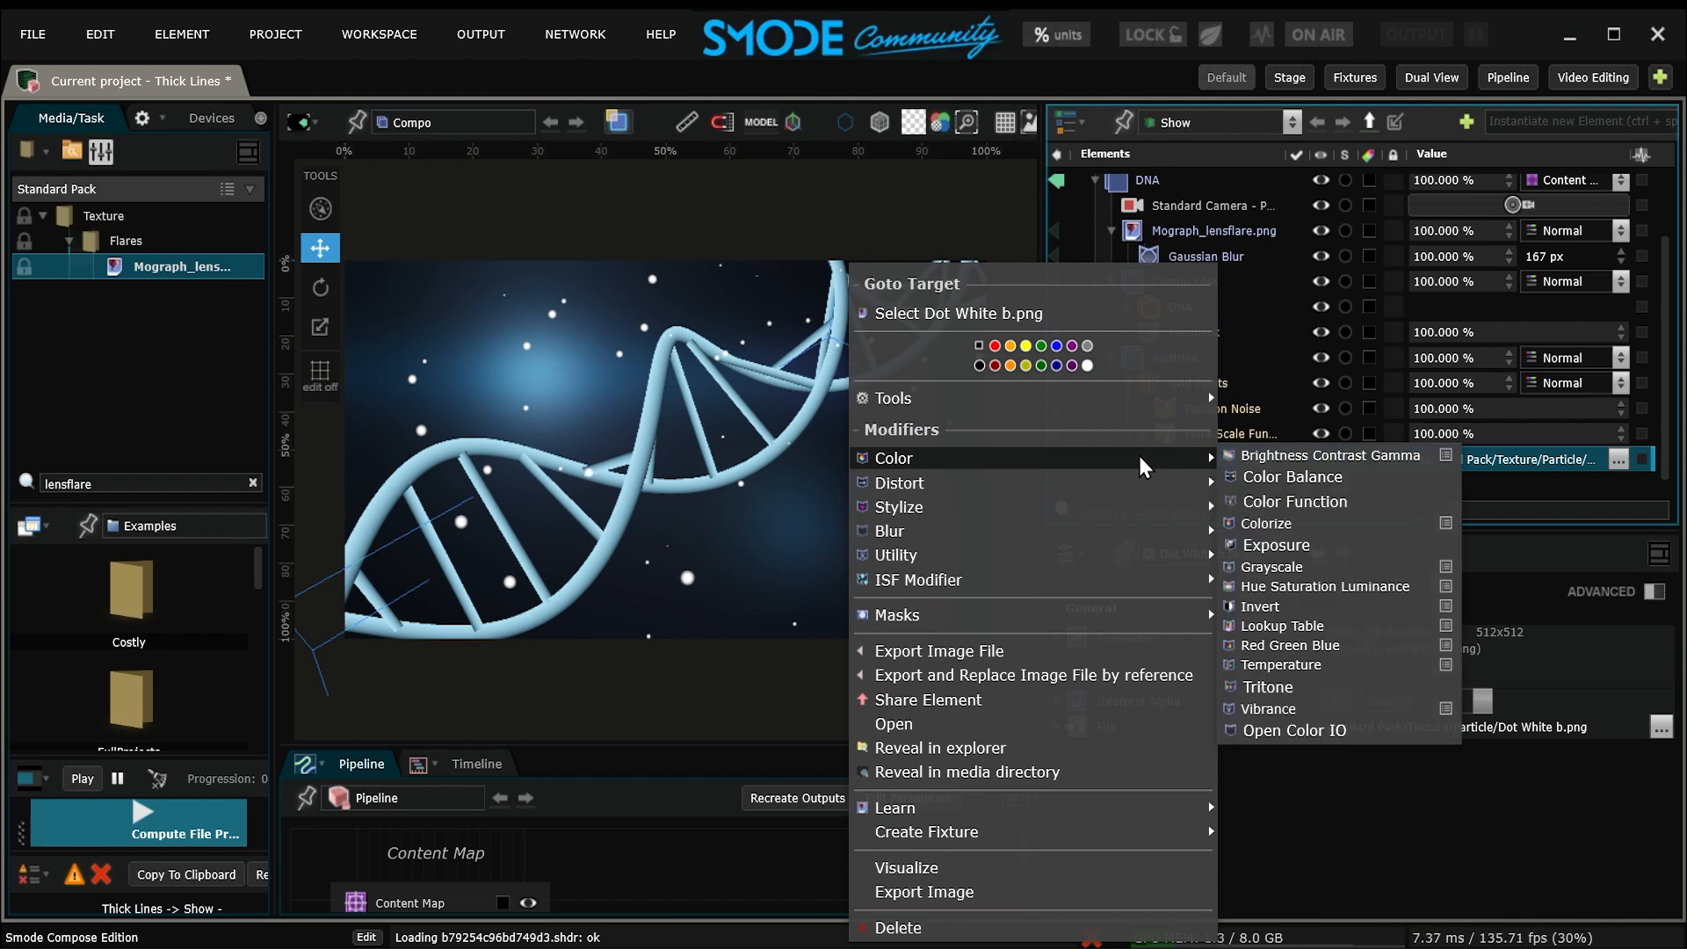
click(1266, 525)
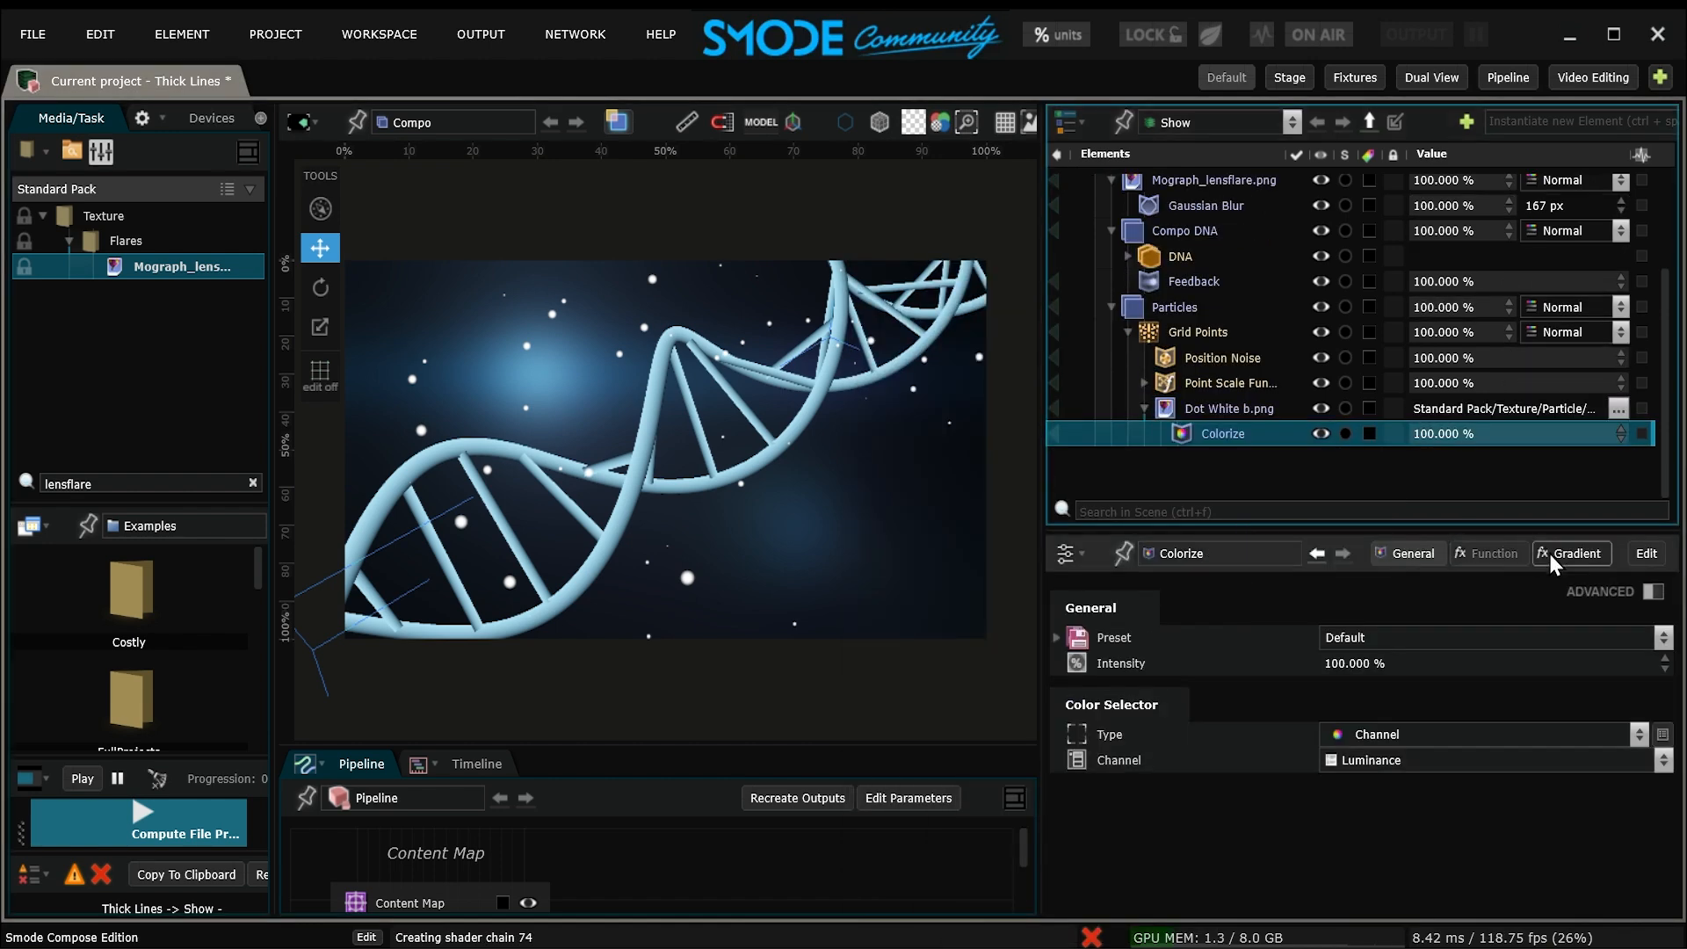
click(1570, 554)
click(1417, 628)
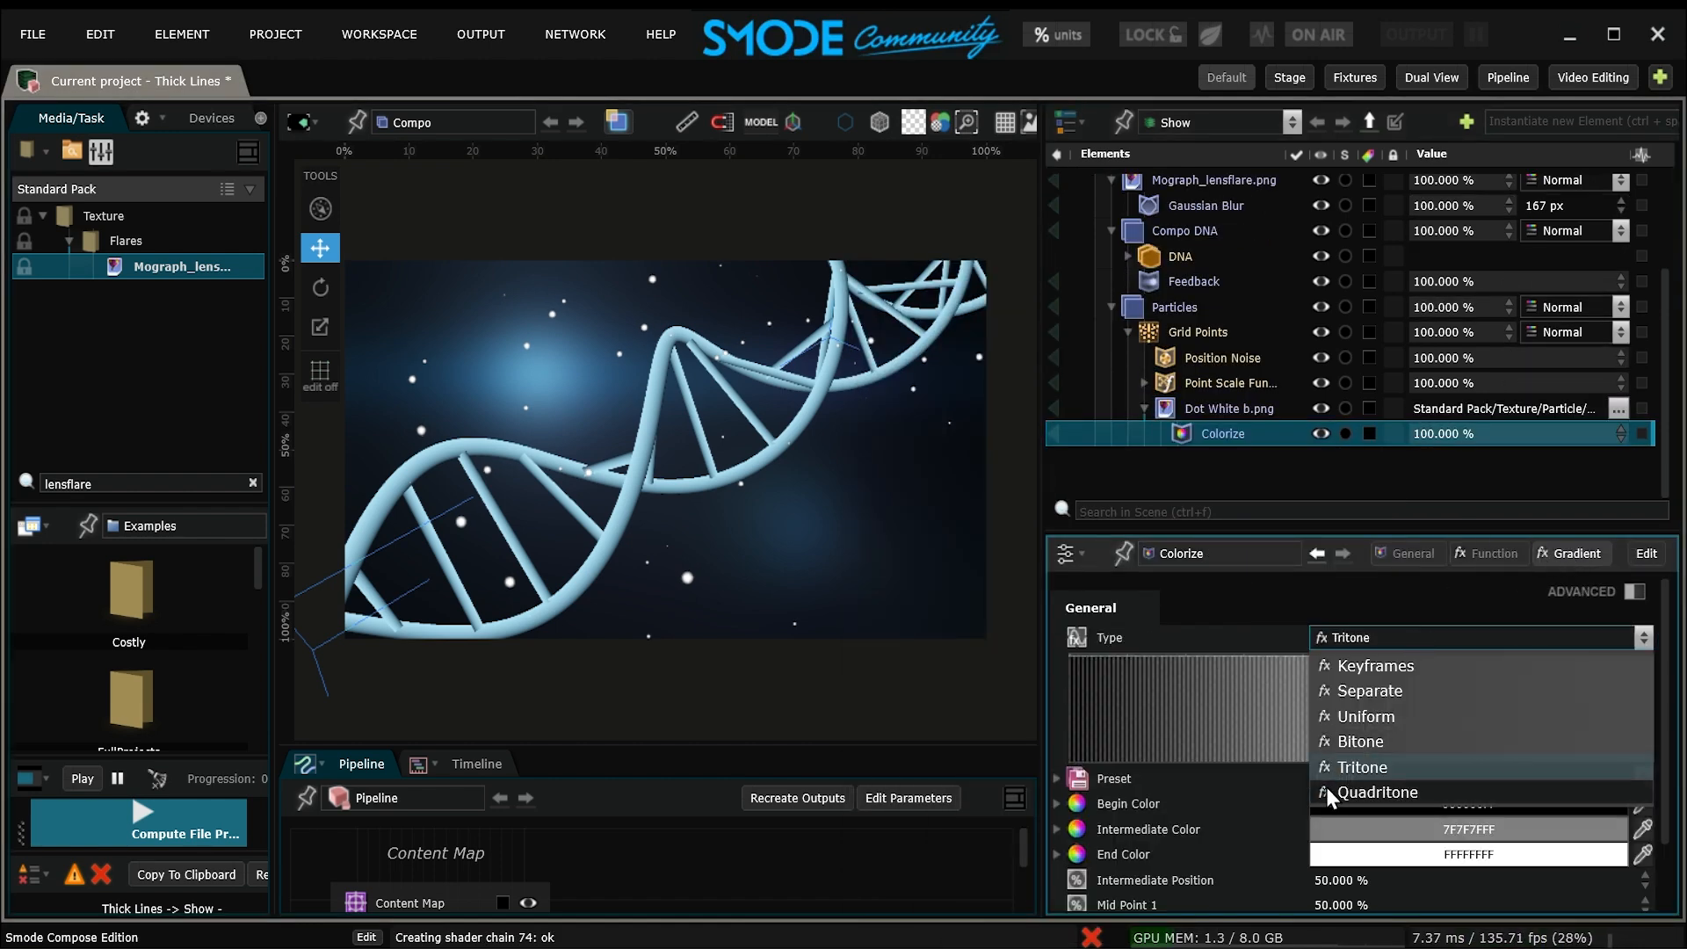
click(1347, 719)
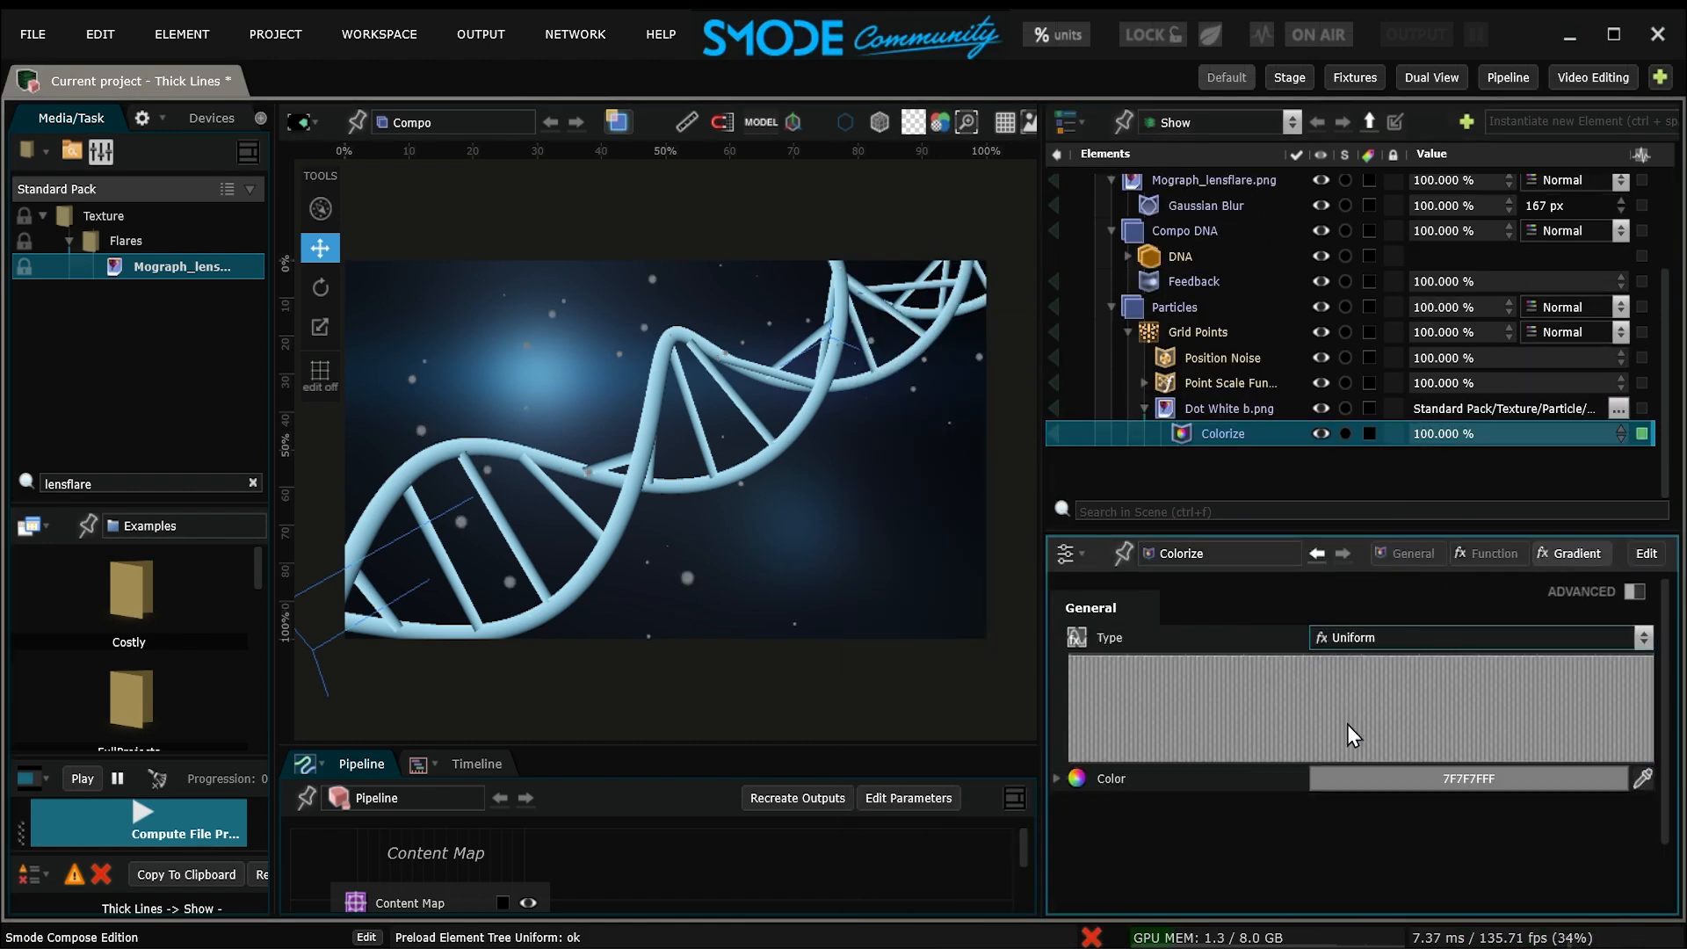
- Sample the DNA strand's light blue (AADCEEFF) as the Colorize color and resume the DNA orientation loop
click(1663, 779)
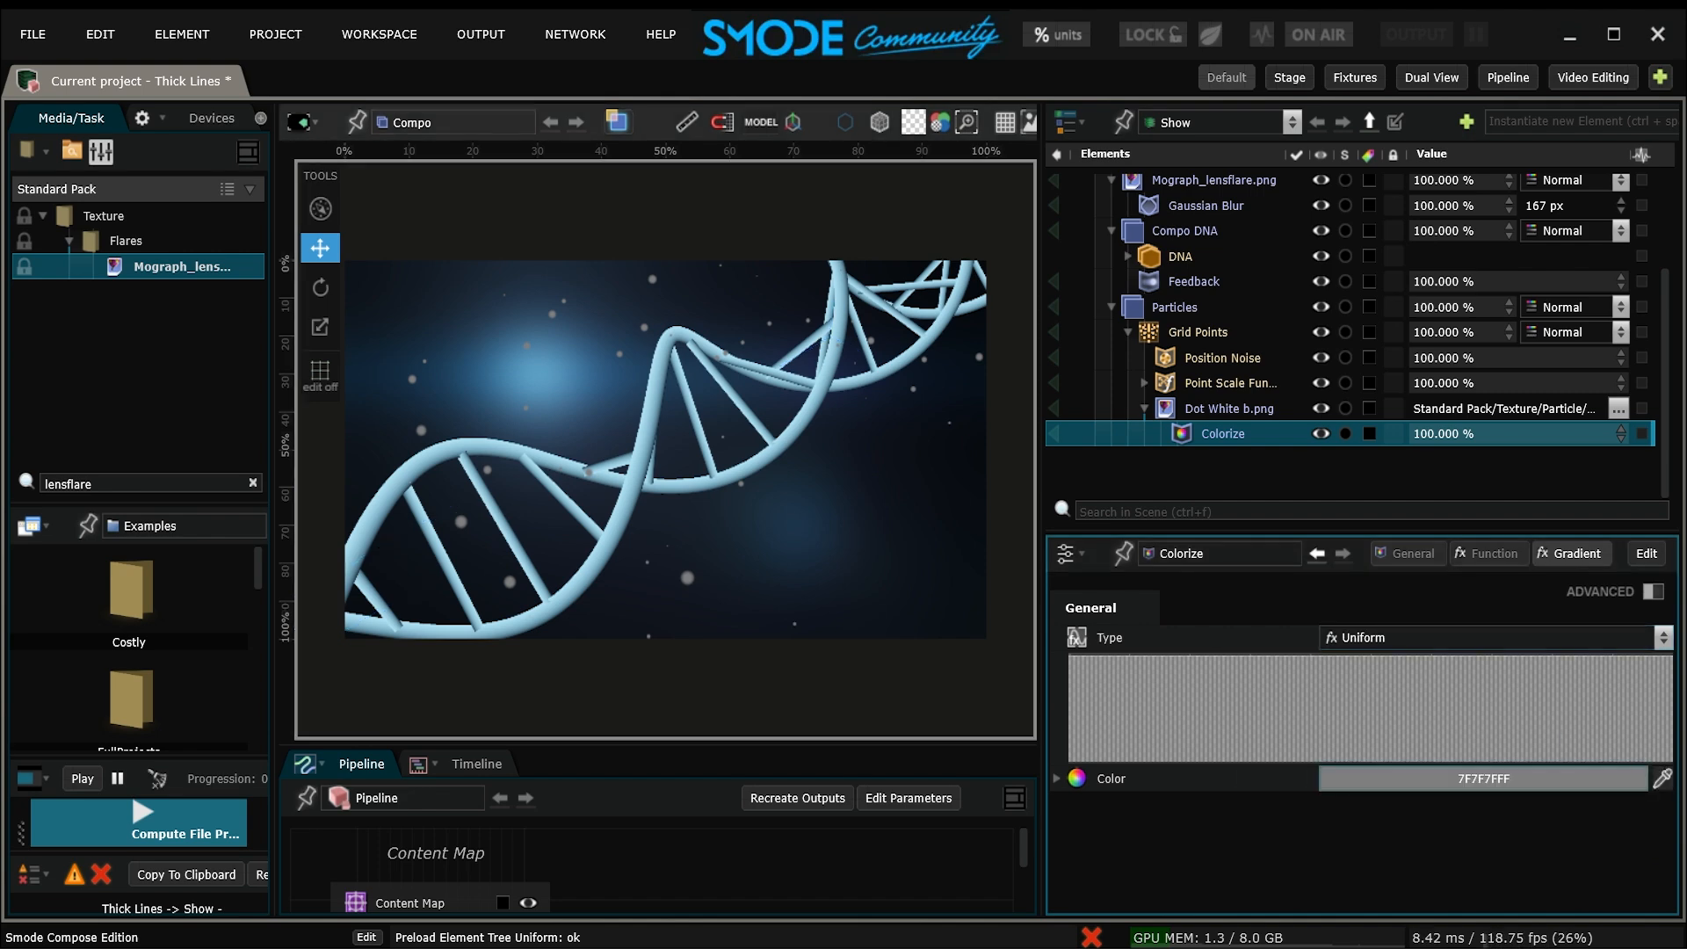
click(655, 433)
scroll(1243, 345, up, 5)
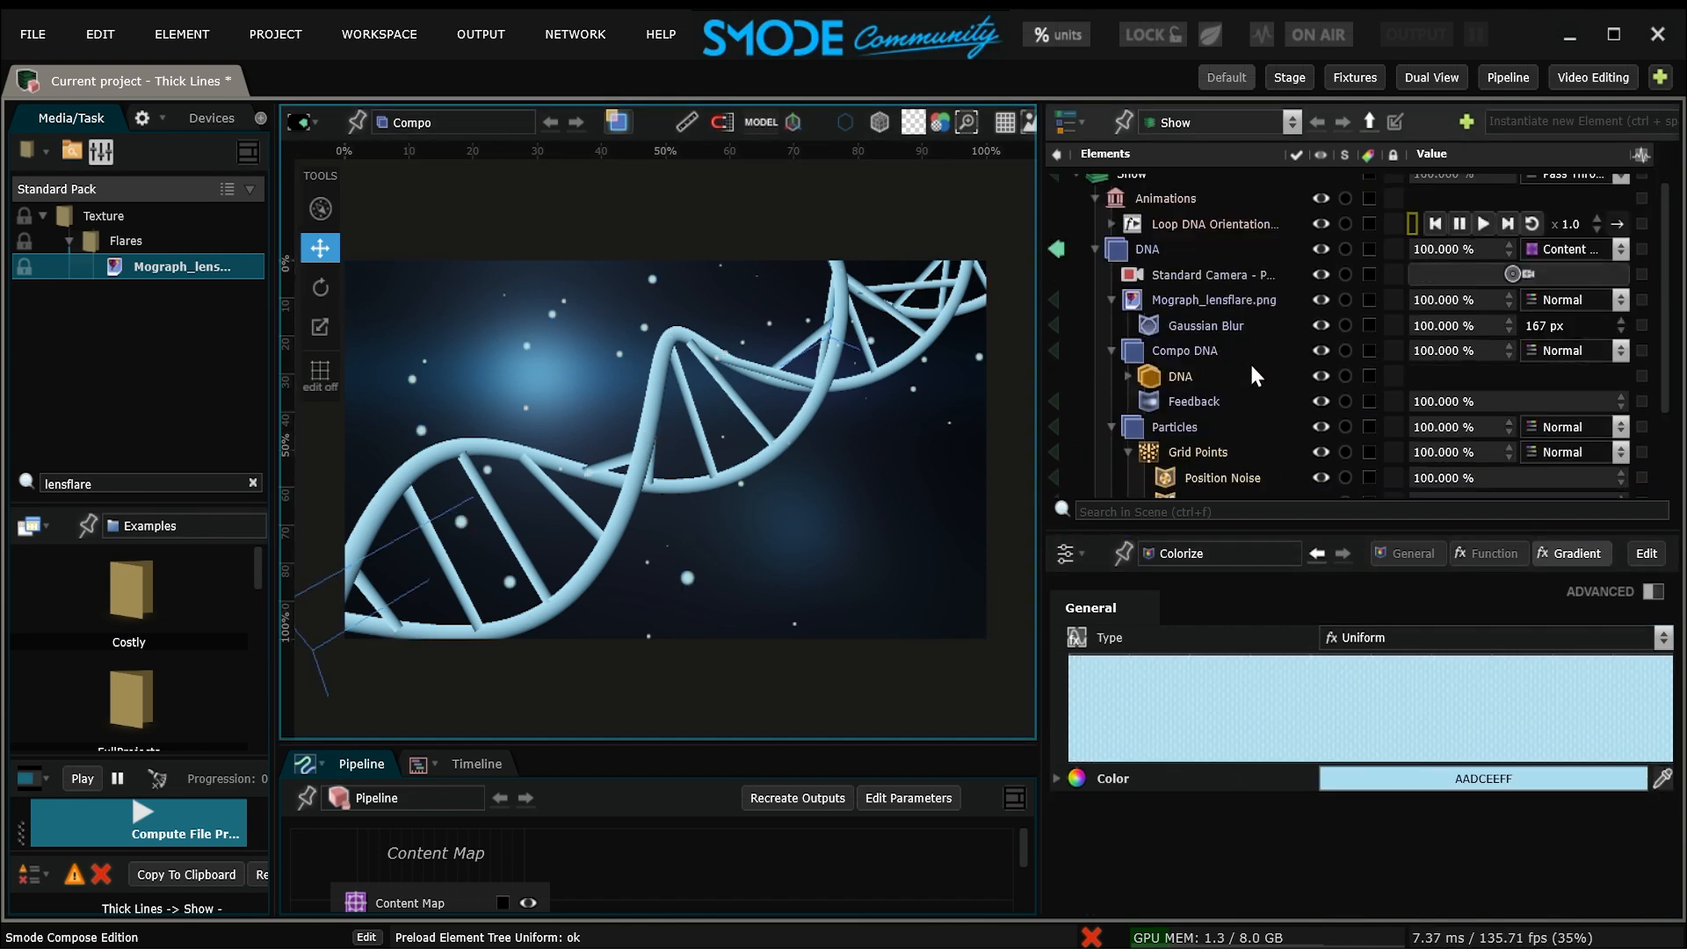
click(1487, 235)
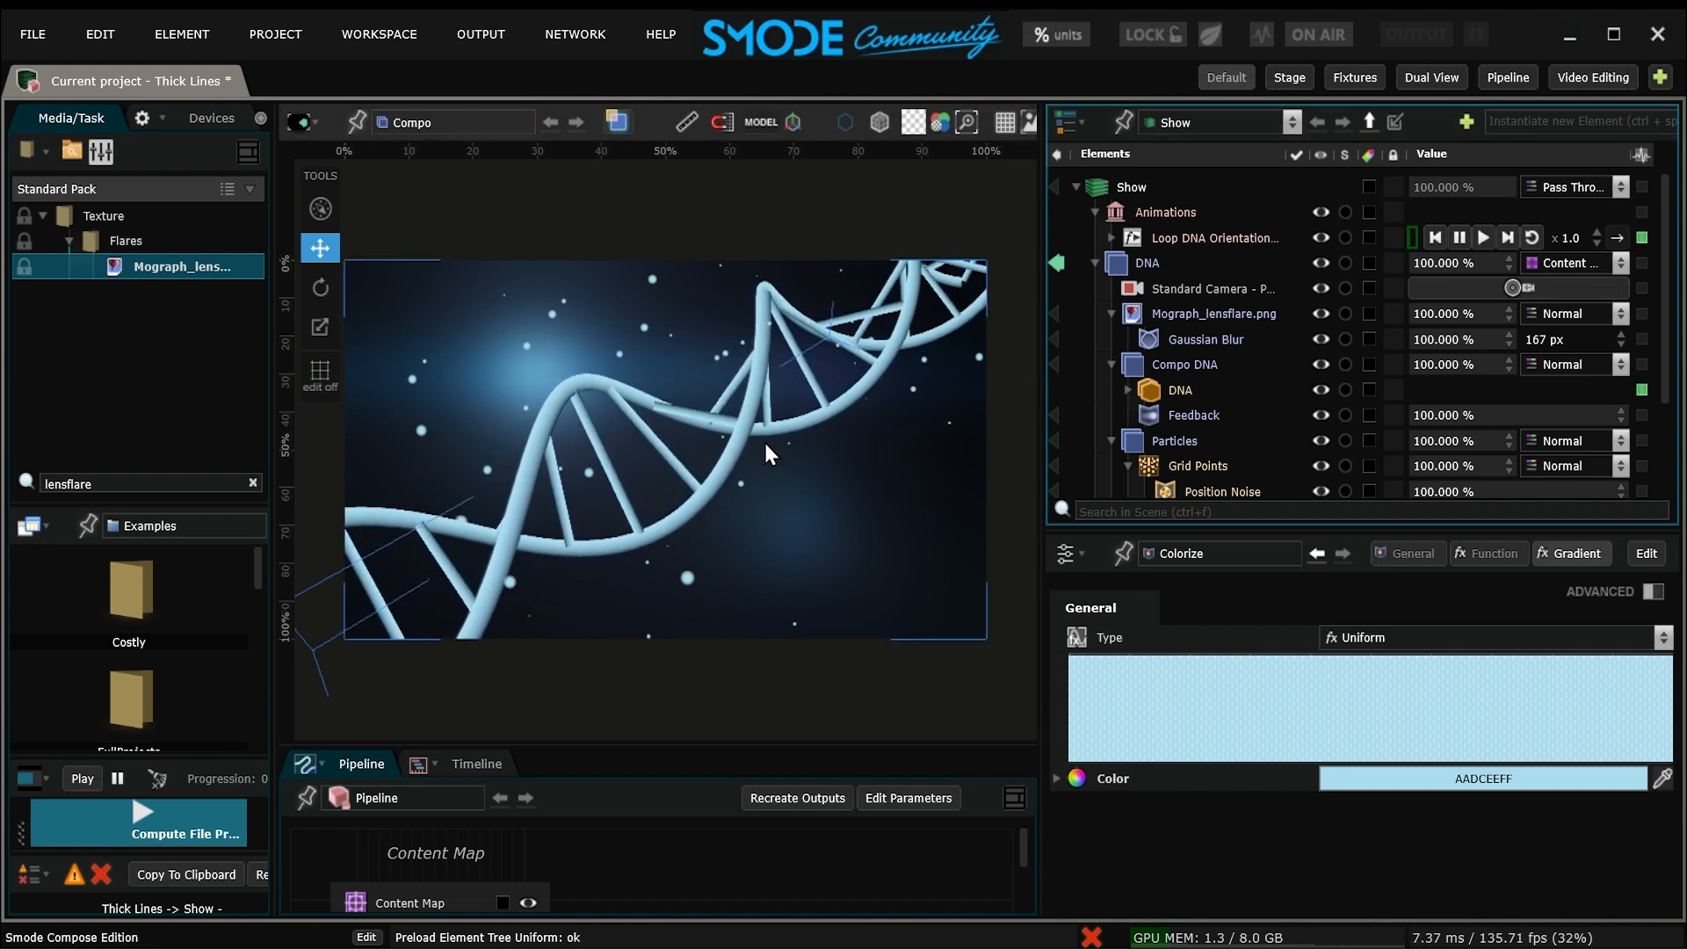
- Create a linear loop on the Y orientation of Grid Points
scroll(1199, 339, down, 3)
click(1198, 333)
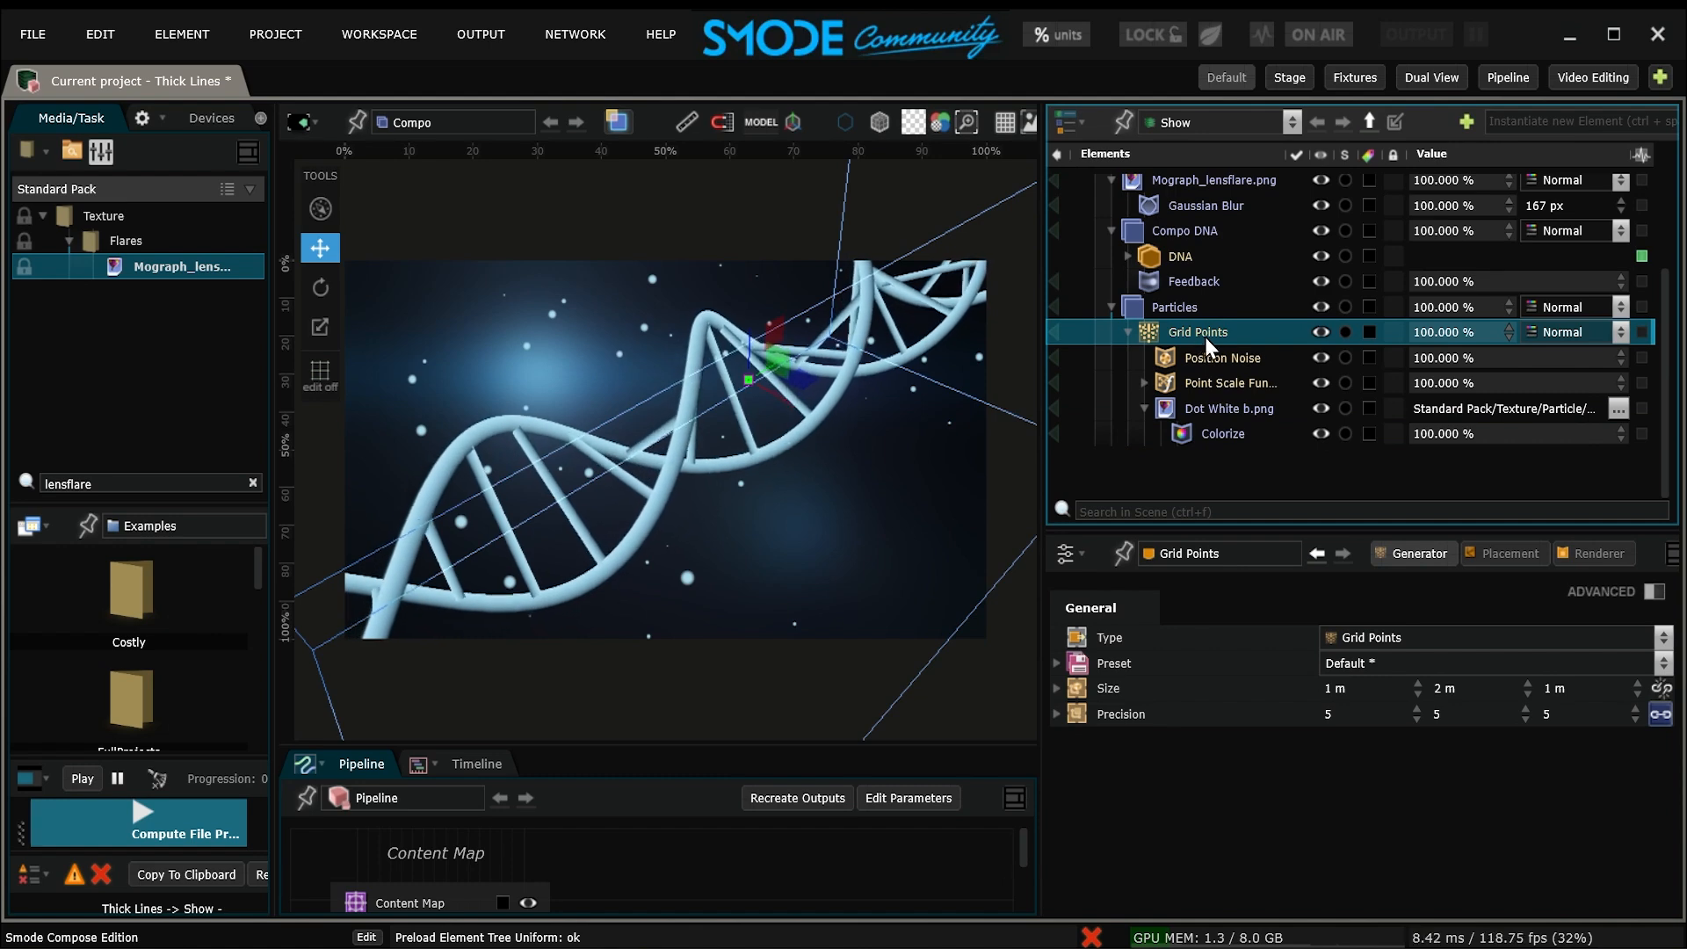
click(1494, 555)
right_click(1474, 715)
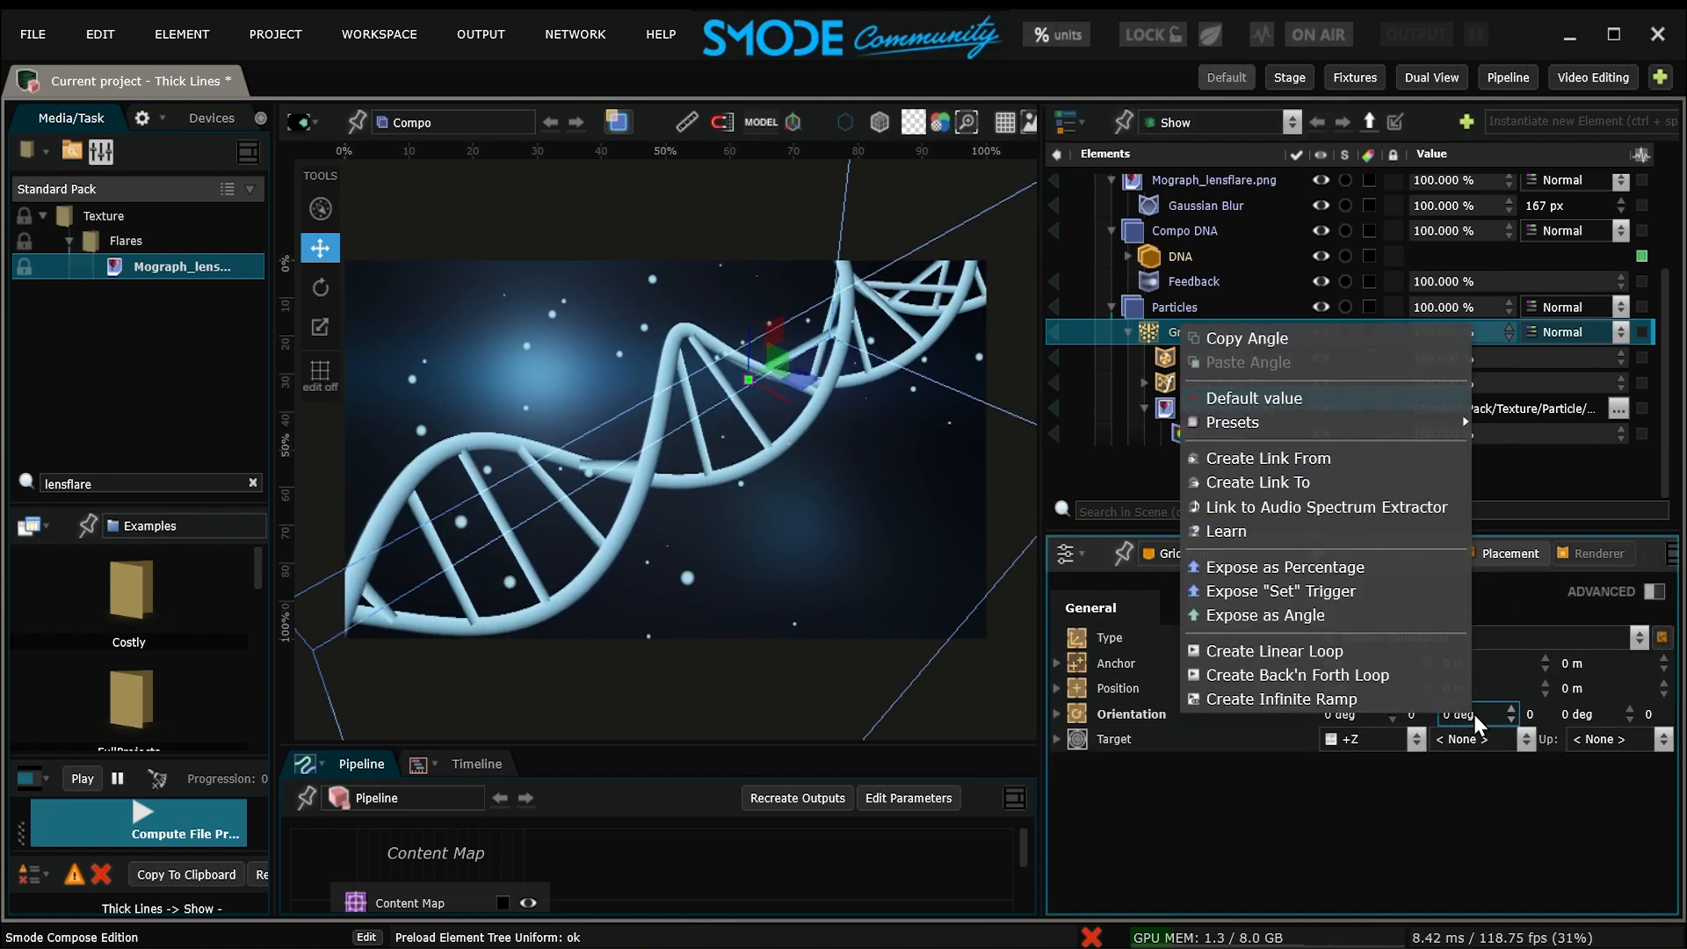
click(1394, 653)
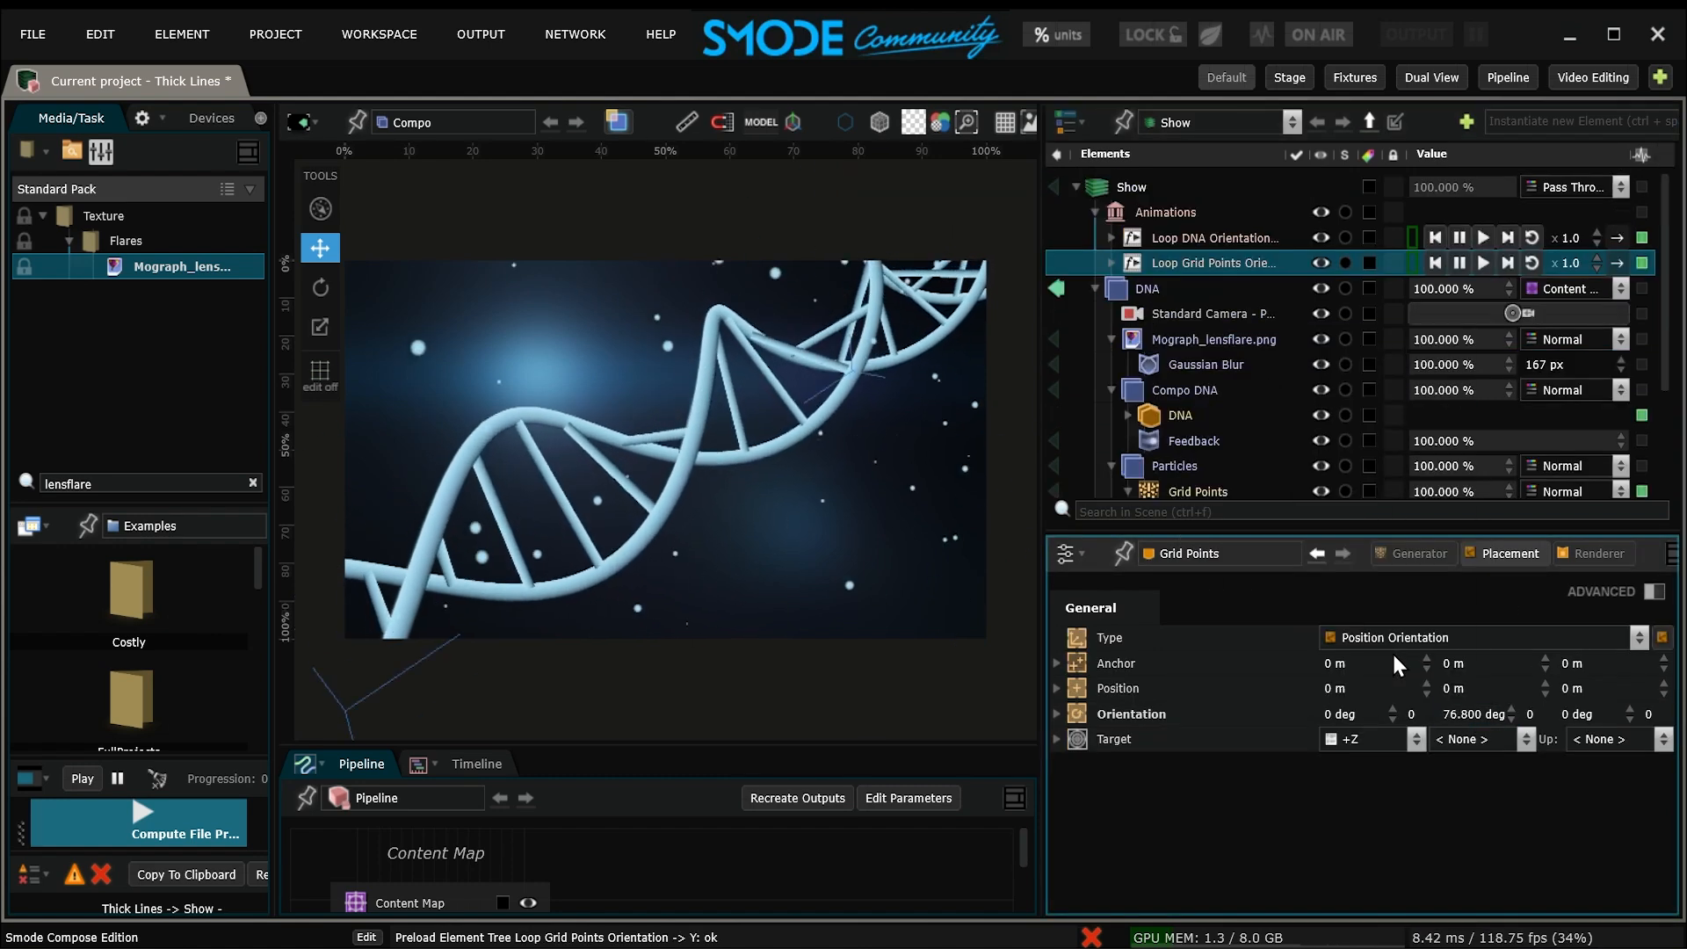
- Change the duration of the Grid Points orientation loop and save the project
click(1234, 262)
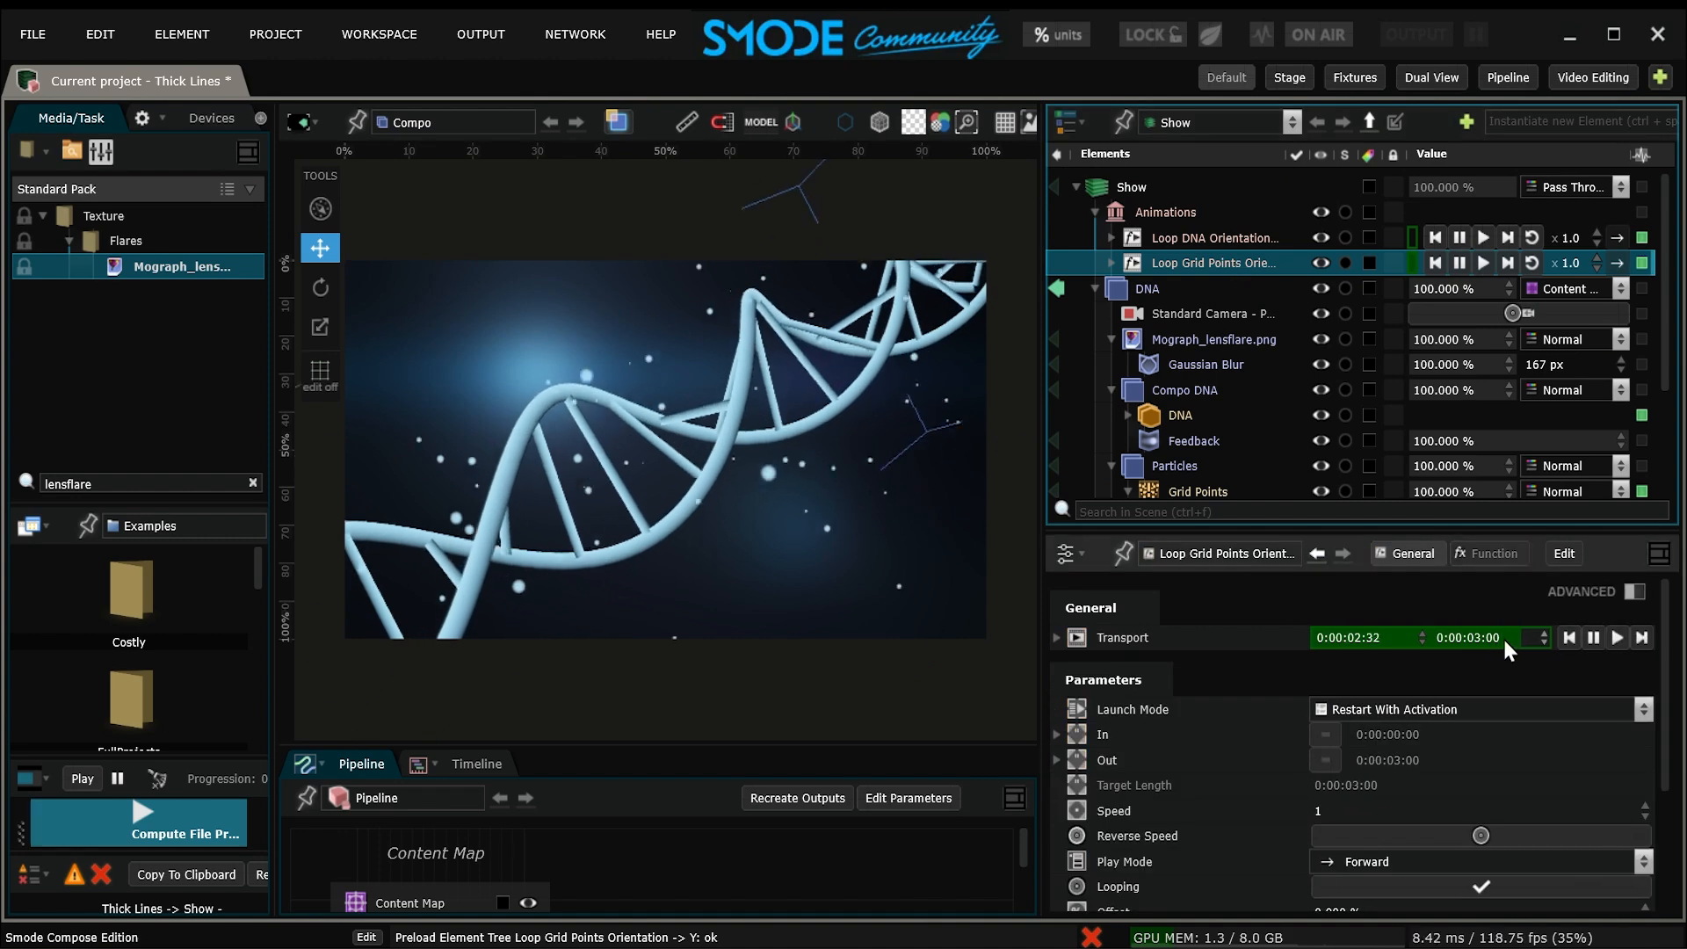
click(1487, 634)
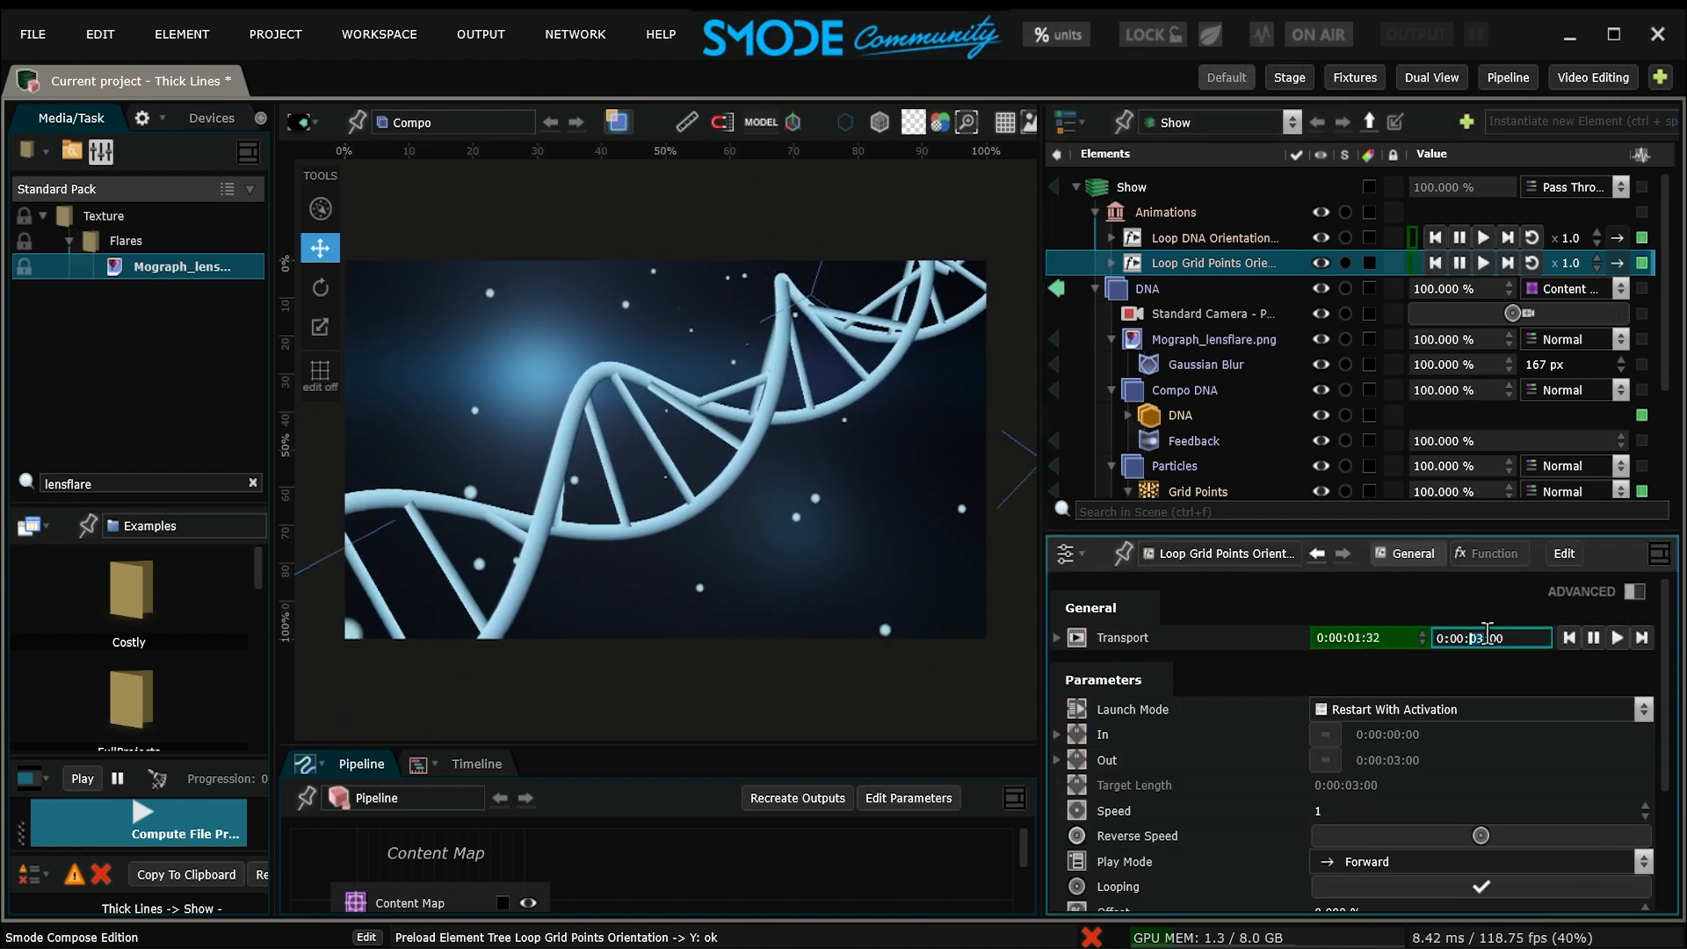
key(ctrl+s)
- Add a Gaussian Blur modifier to the Particles compo and set its radius to 20 px
scroll(1188, 352, down, 2)
click(1188, 306)
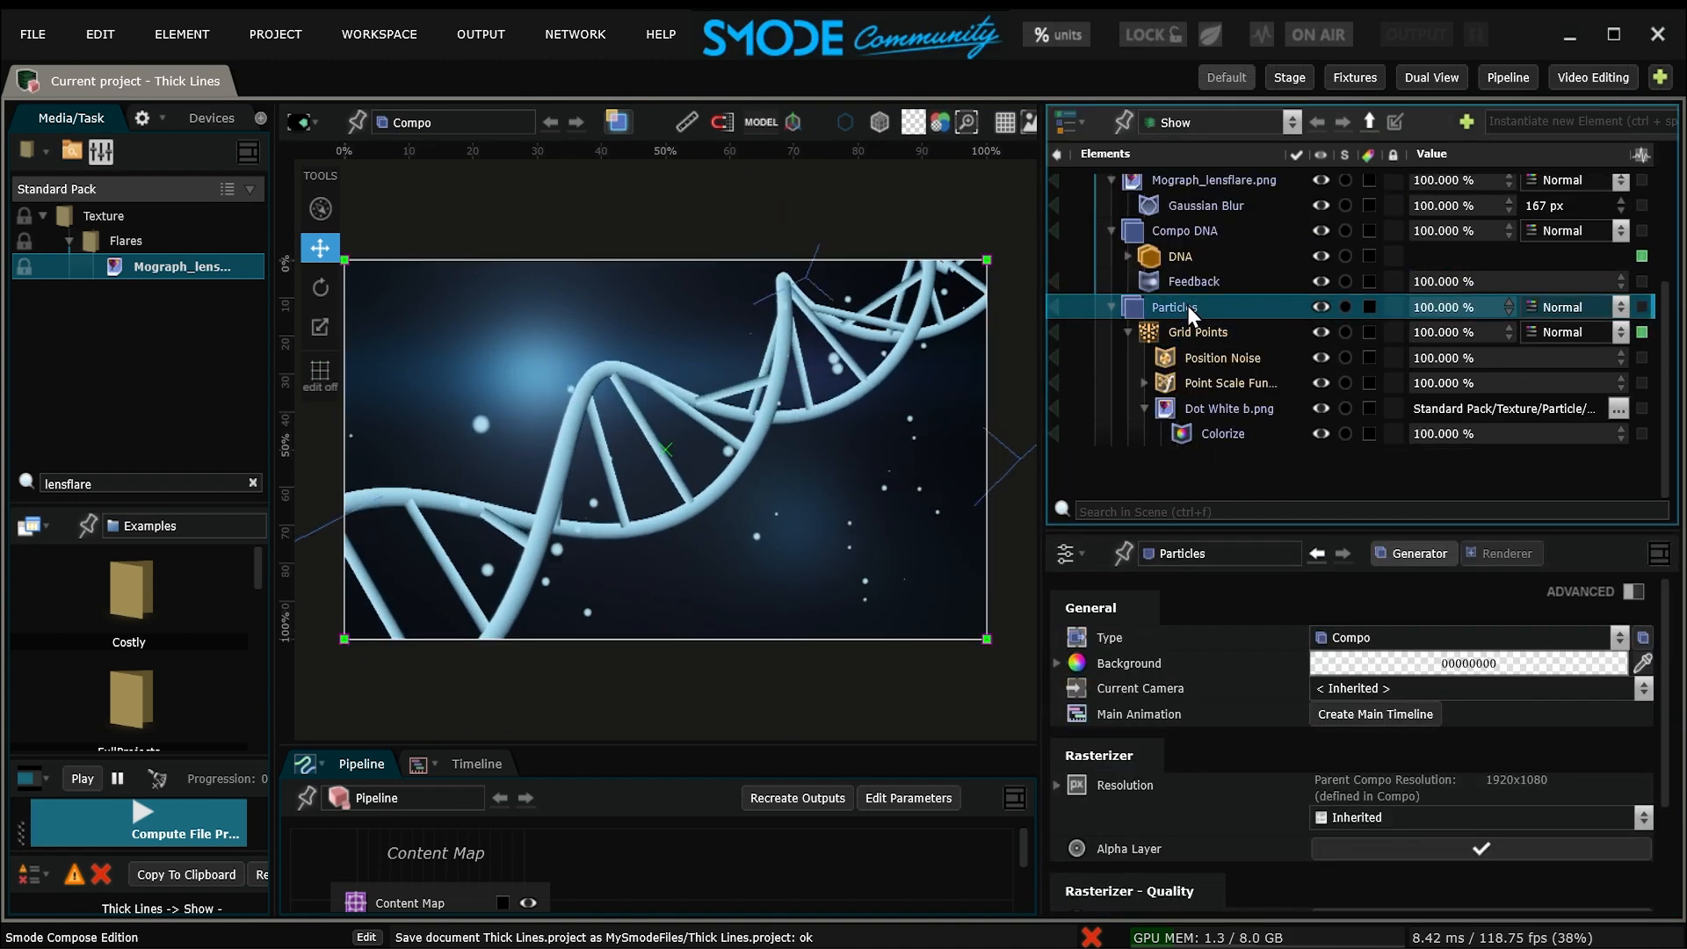
right_click(1188, 306)
mouse_move(641, 703)
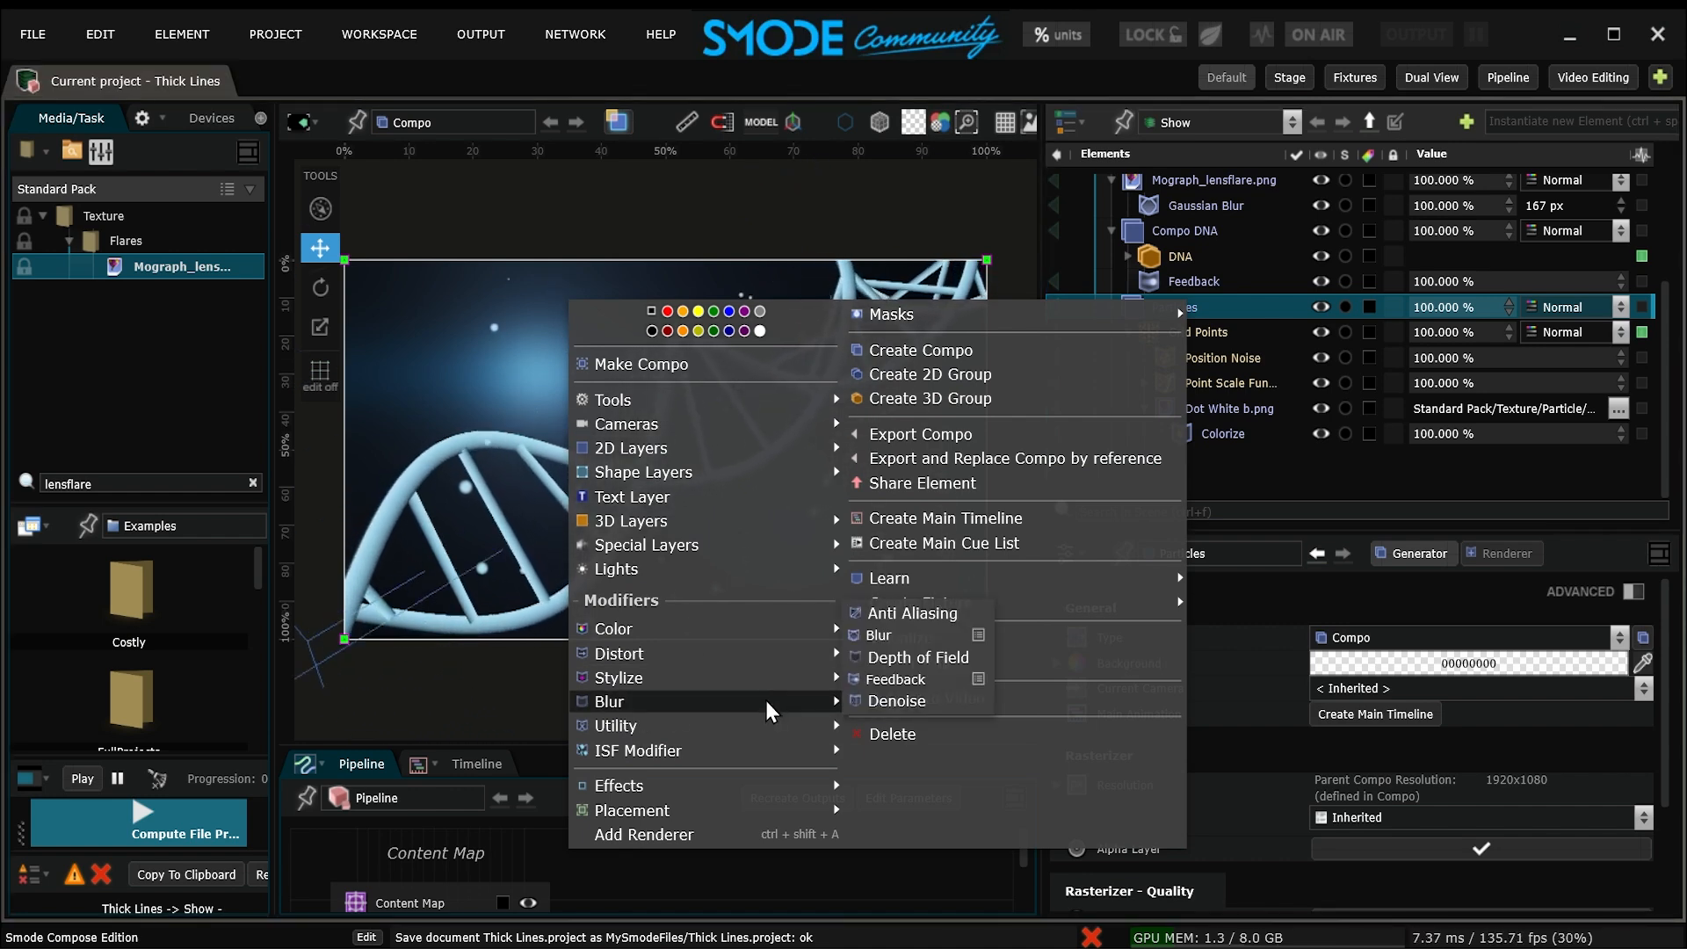
mouse_move(791, 699)
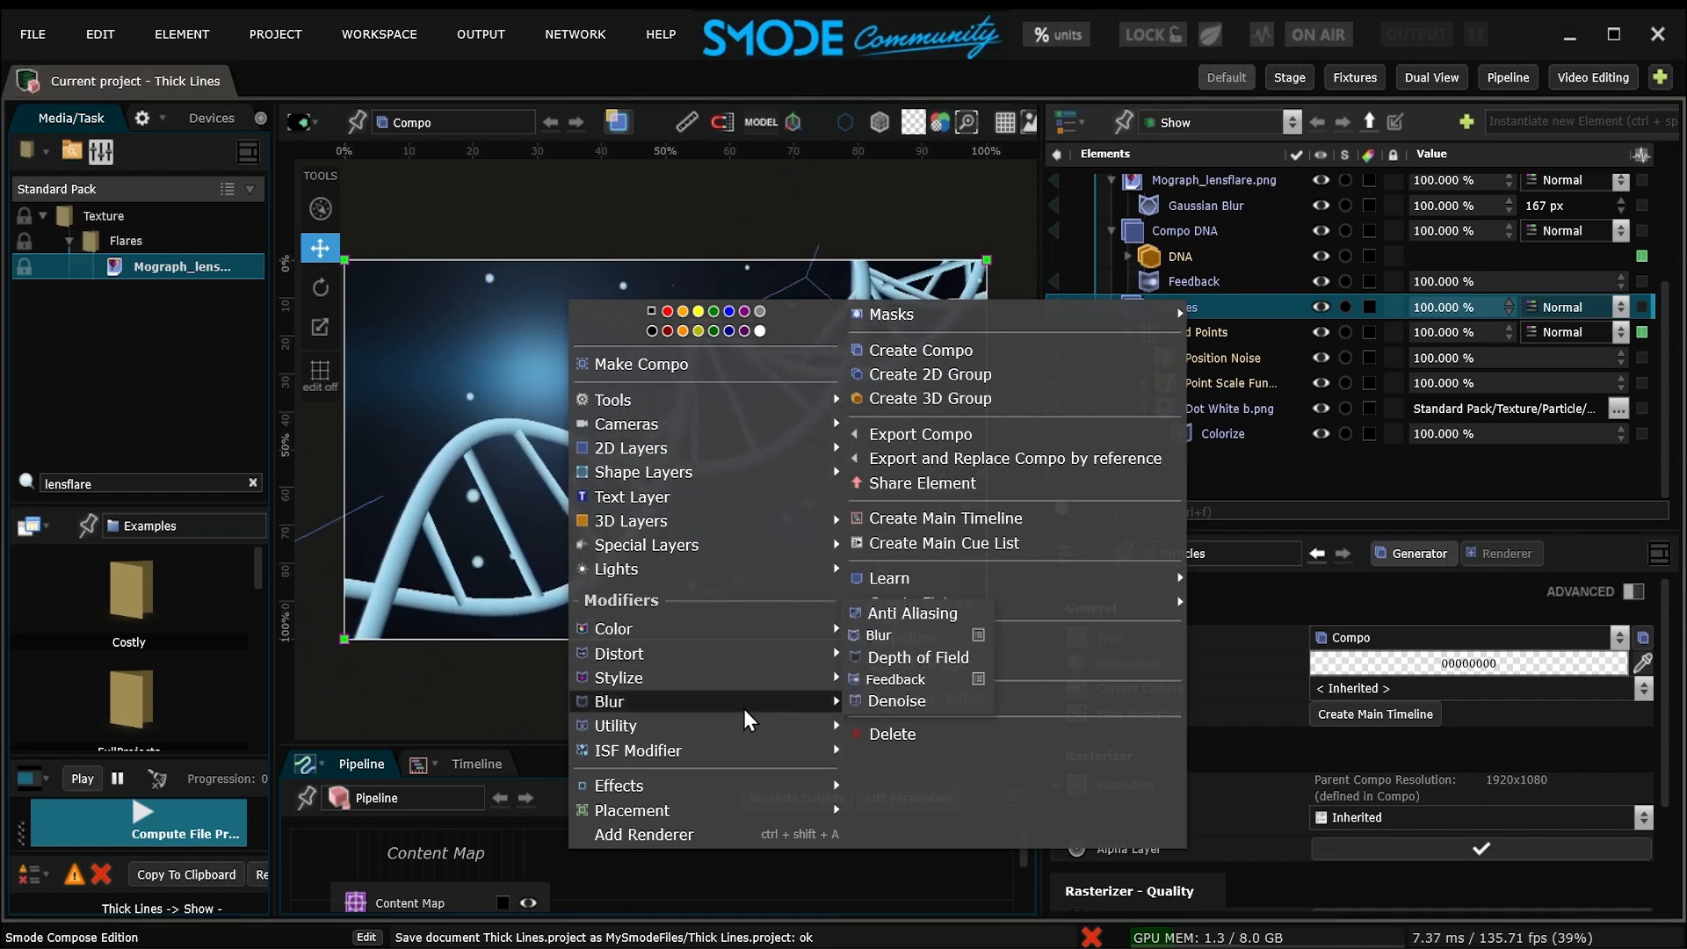
click(867, 632)
double_click(1423, 688)
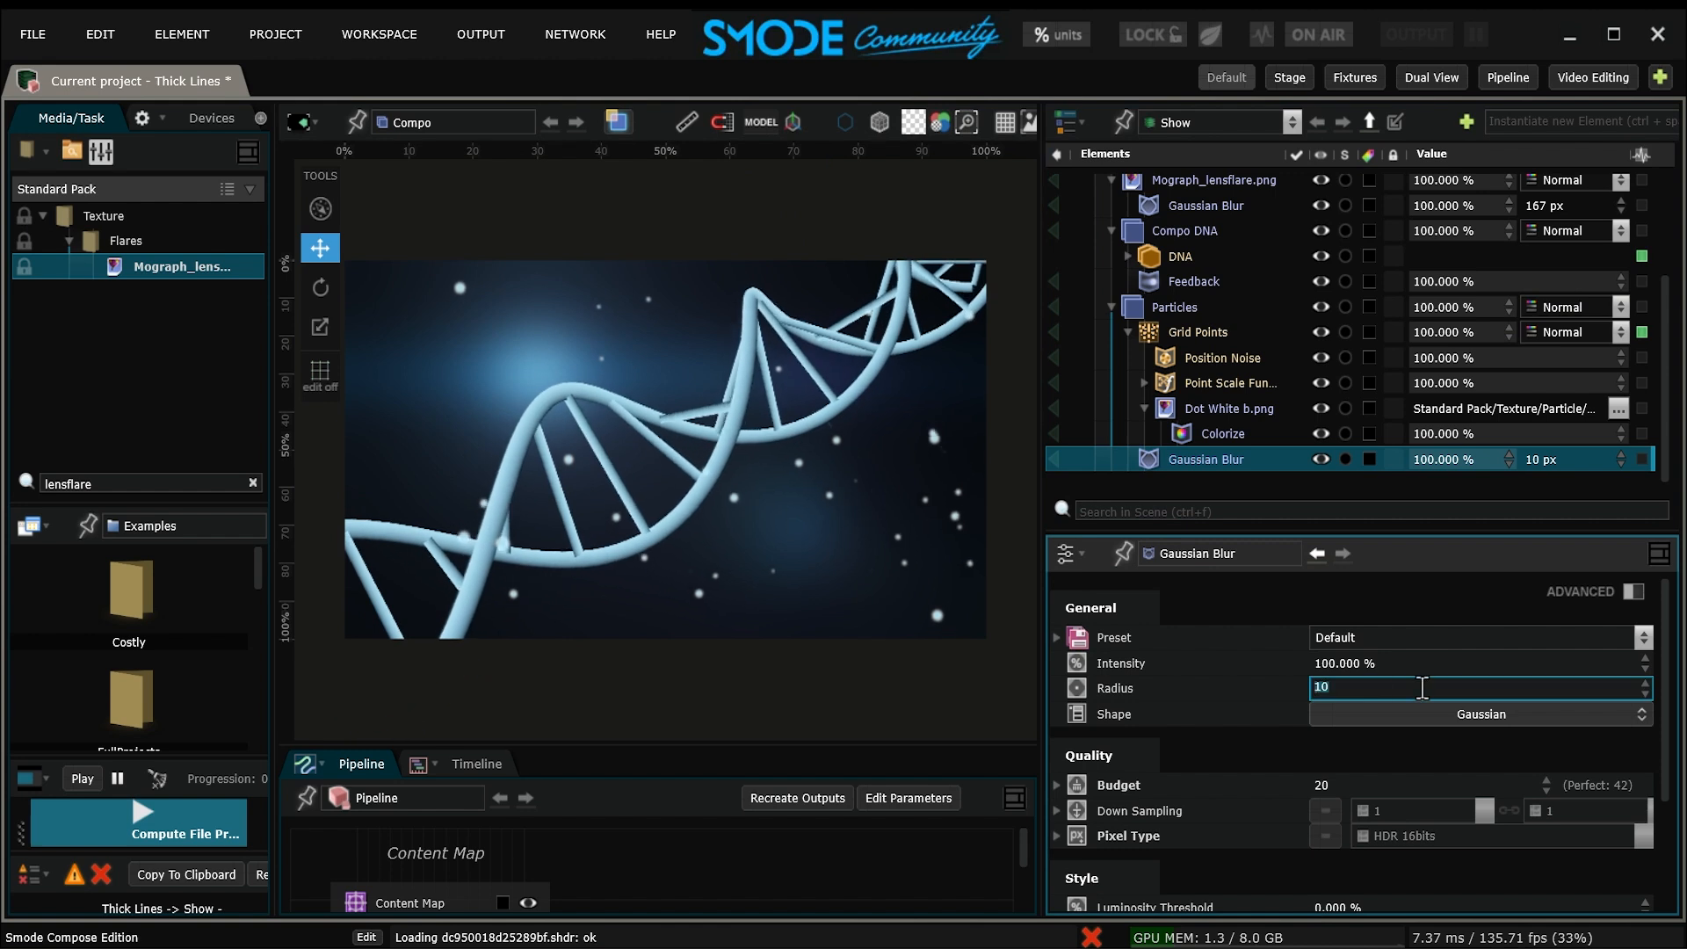
text(20)
key(Return)
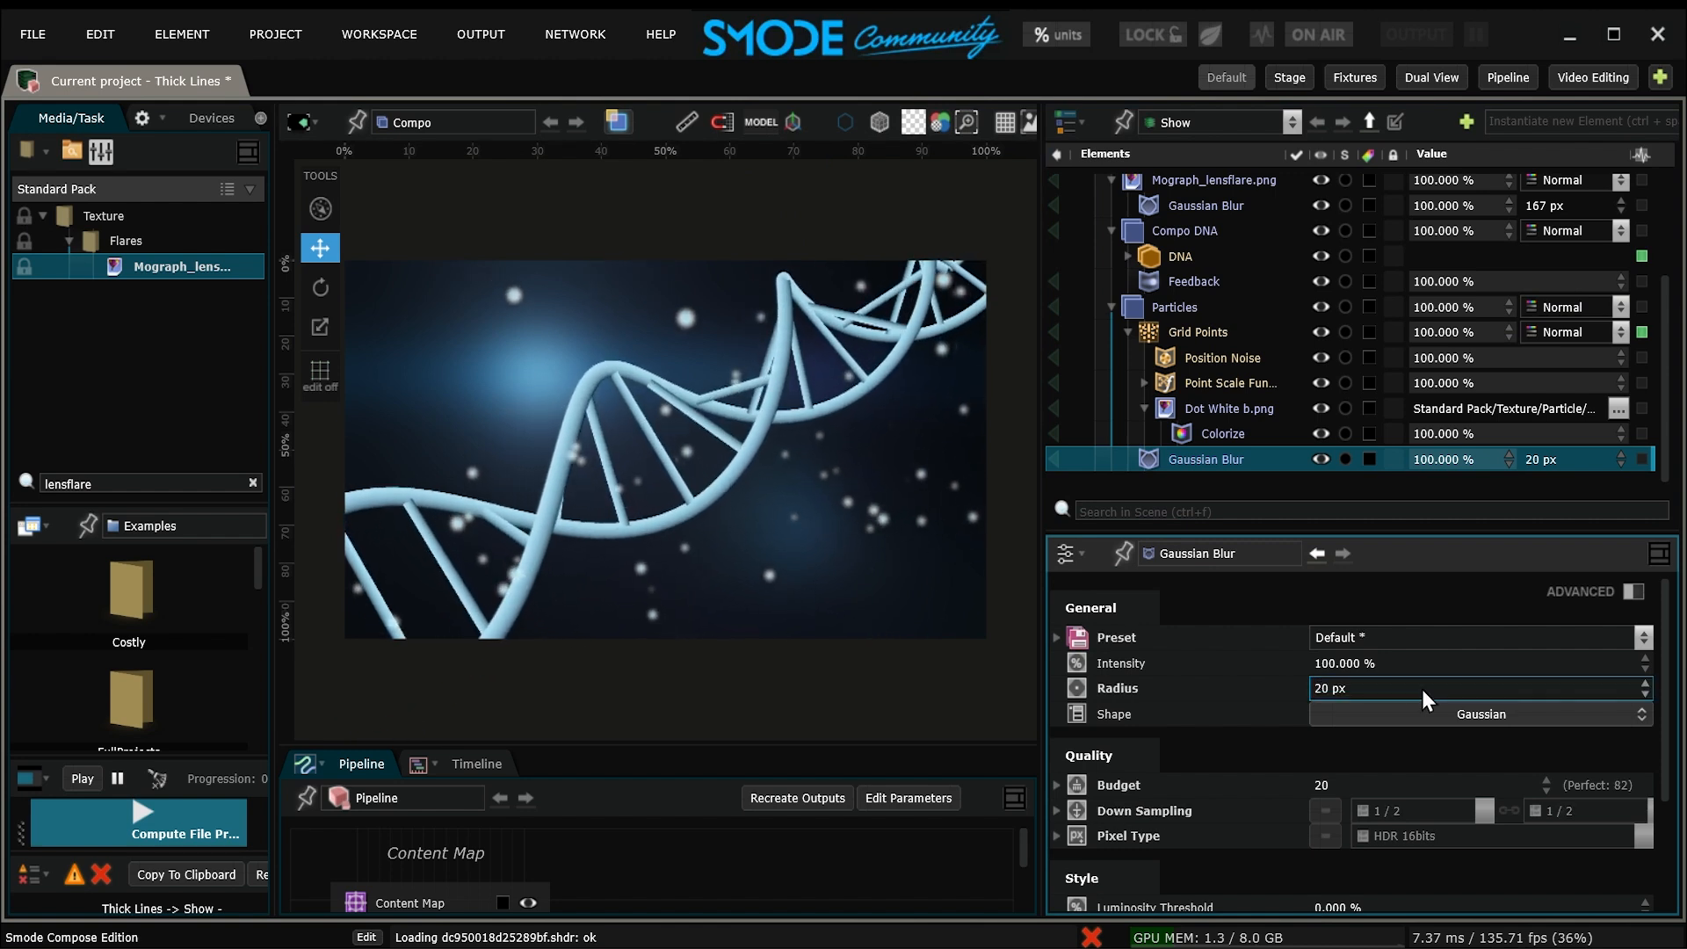
- Set the opacity of the Particles compo to 20 %
double_click(1461, 310)
text(20)
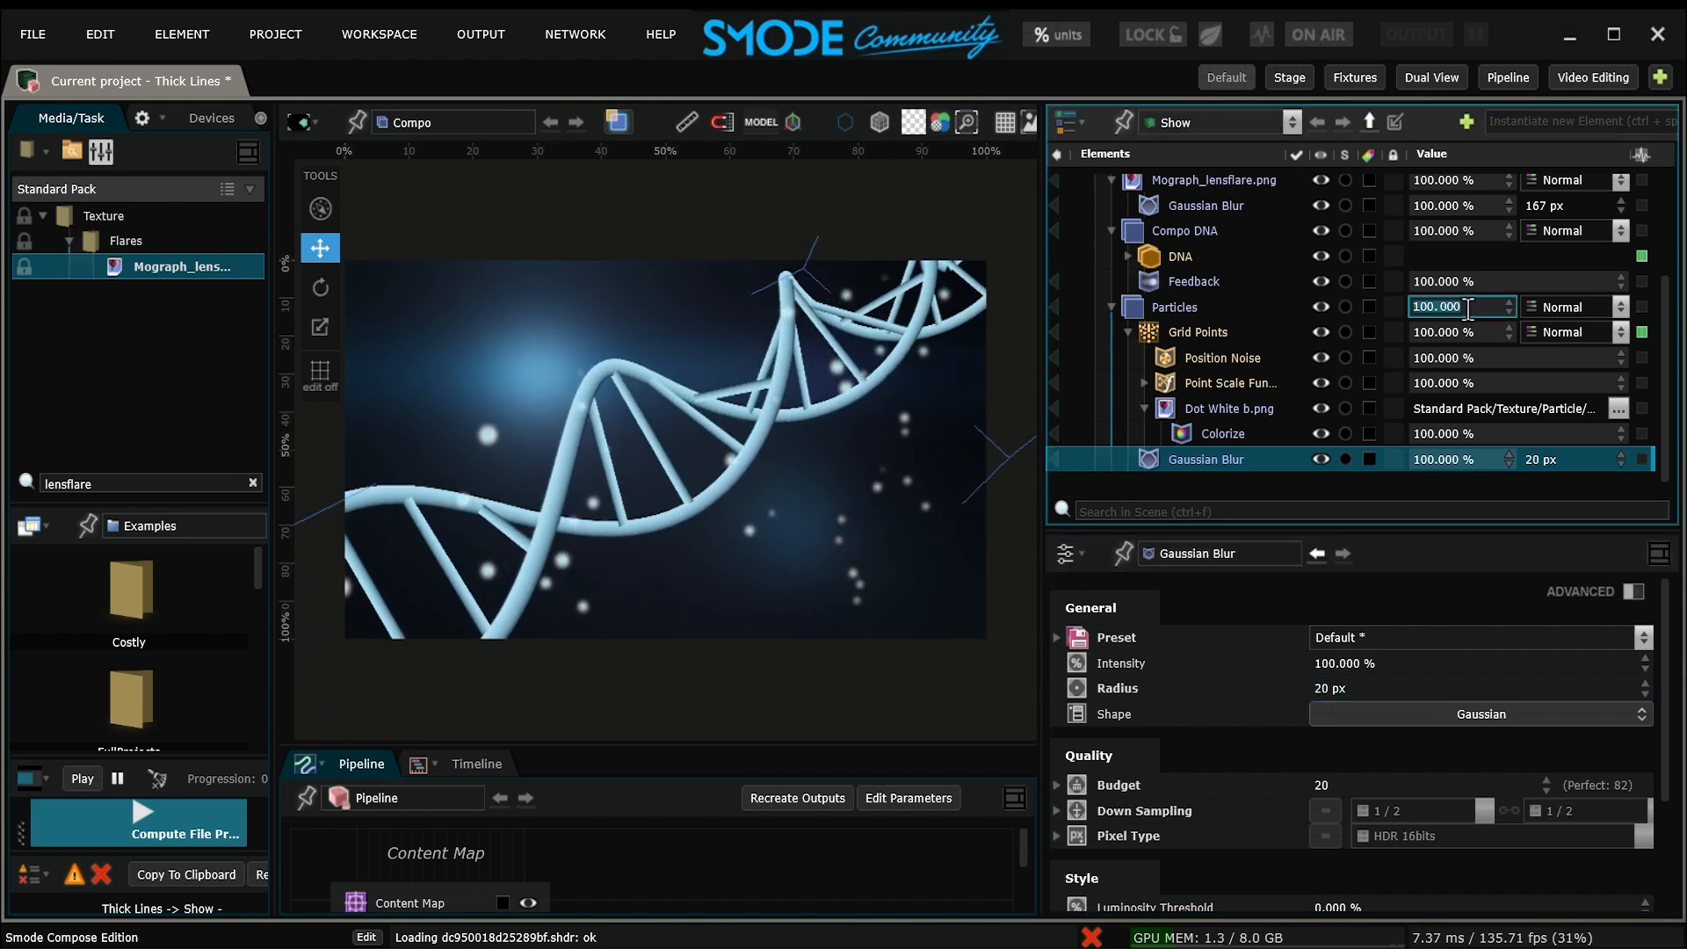
key(Return)
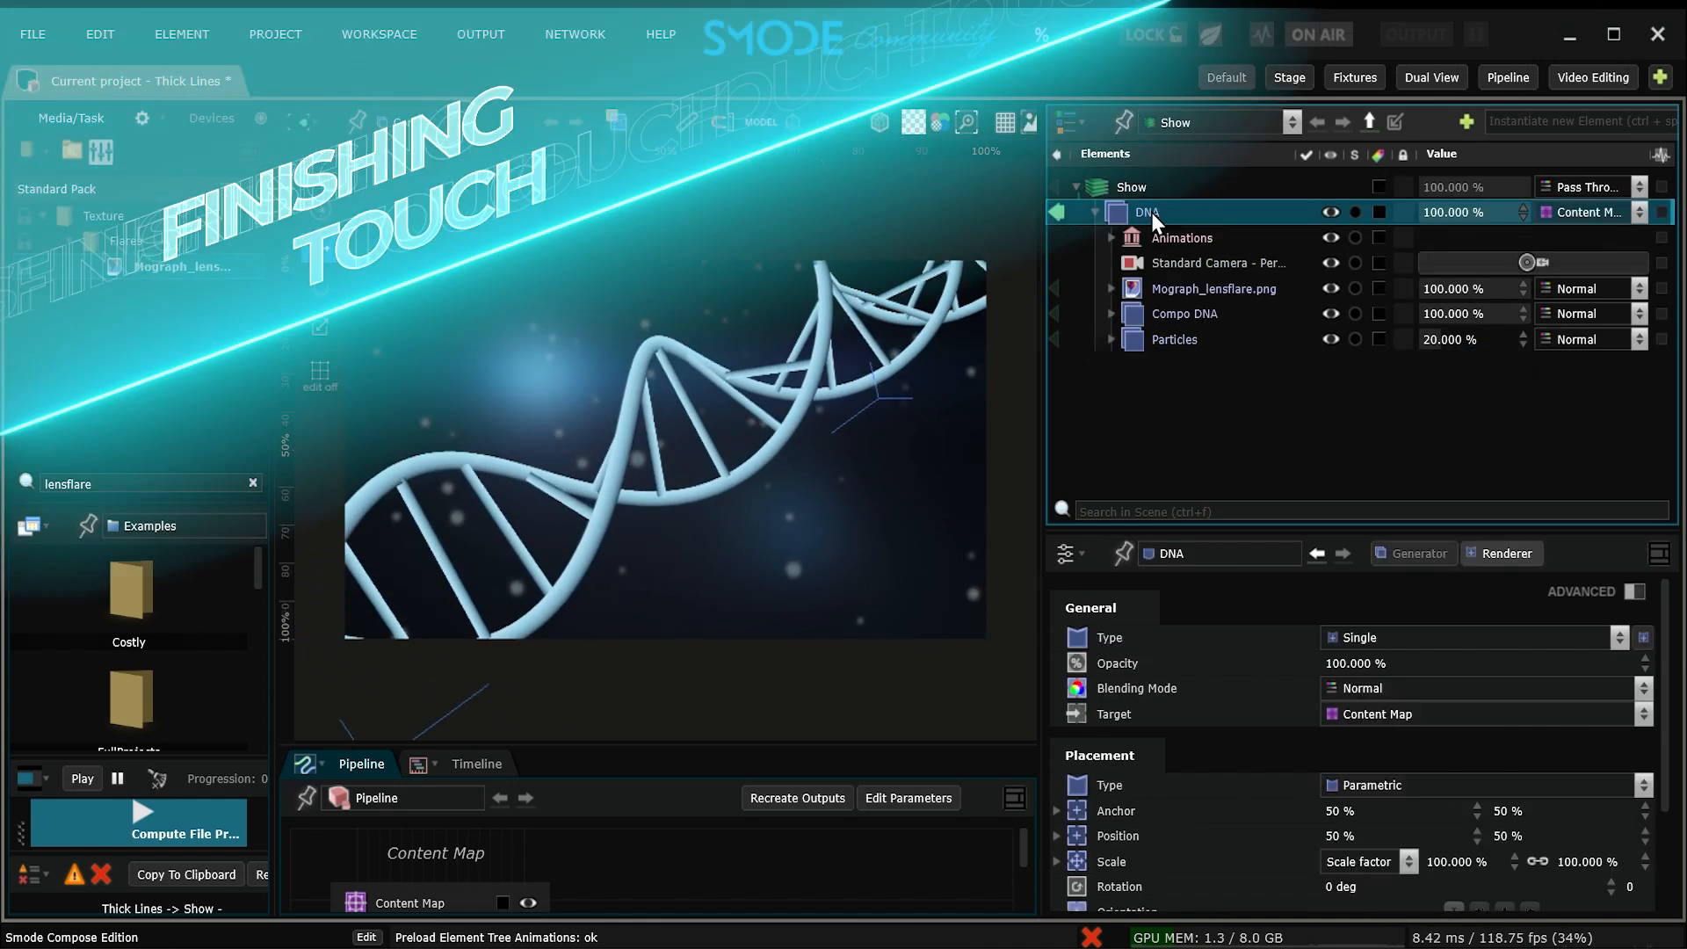
- Add a Gaussian Blur modifier to the whole DNA compo and set its radius to 80 px
right_click(1152, 213)
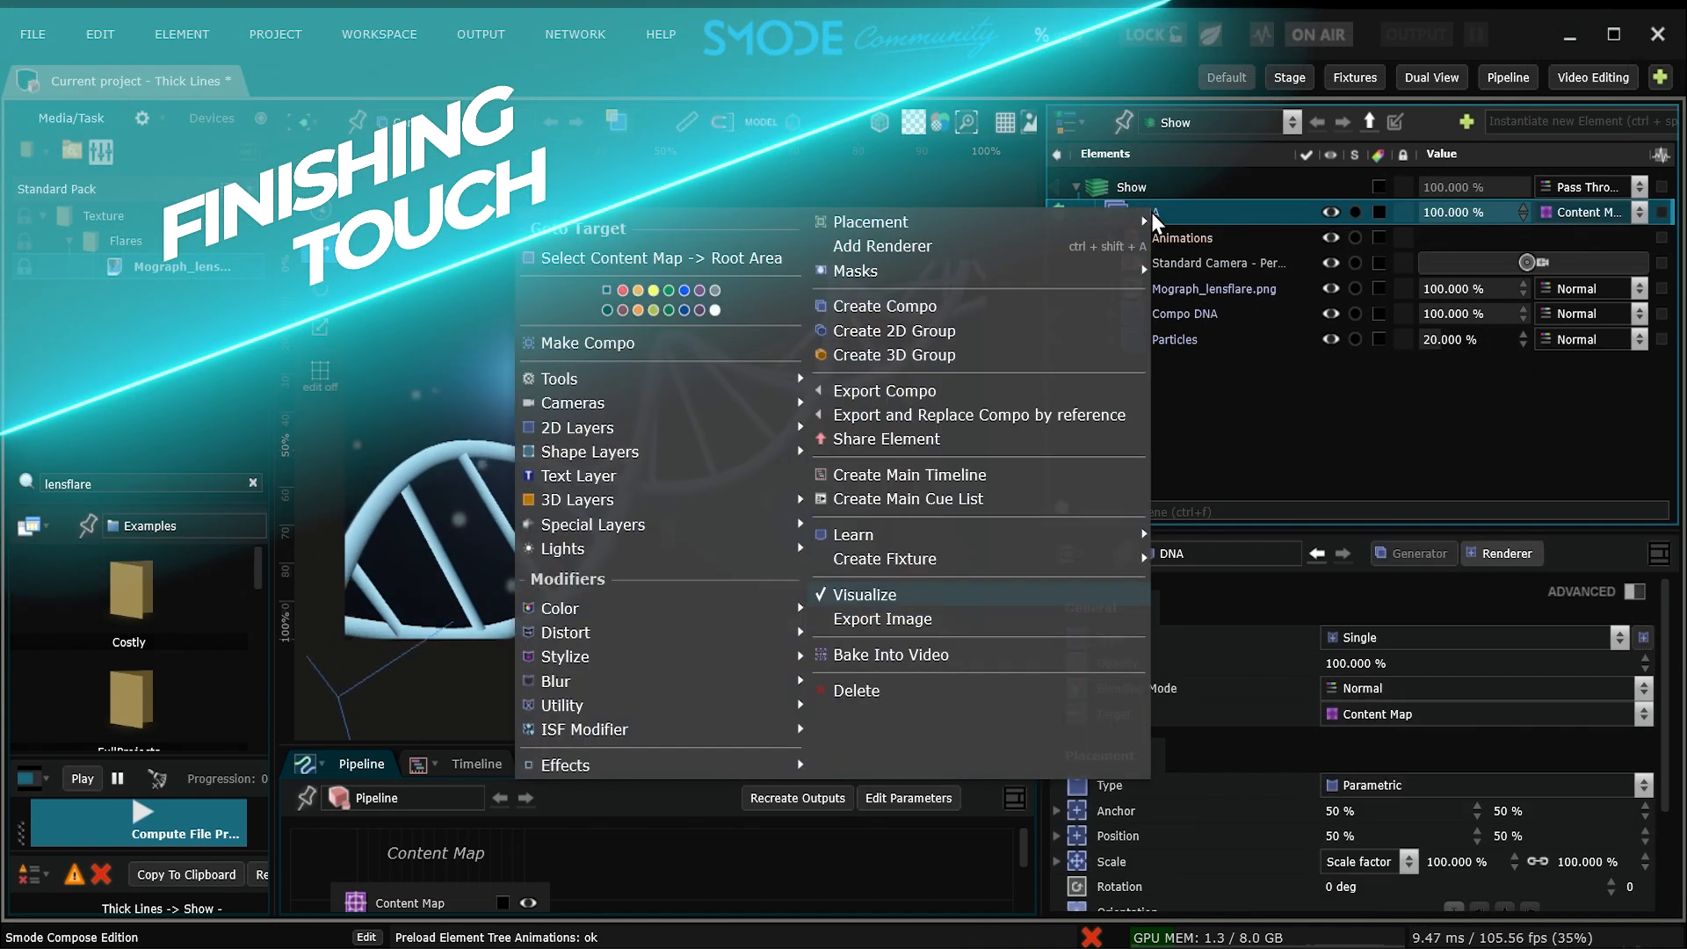
mouse_move(575, 686)
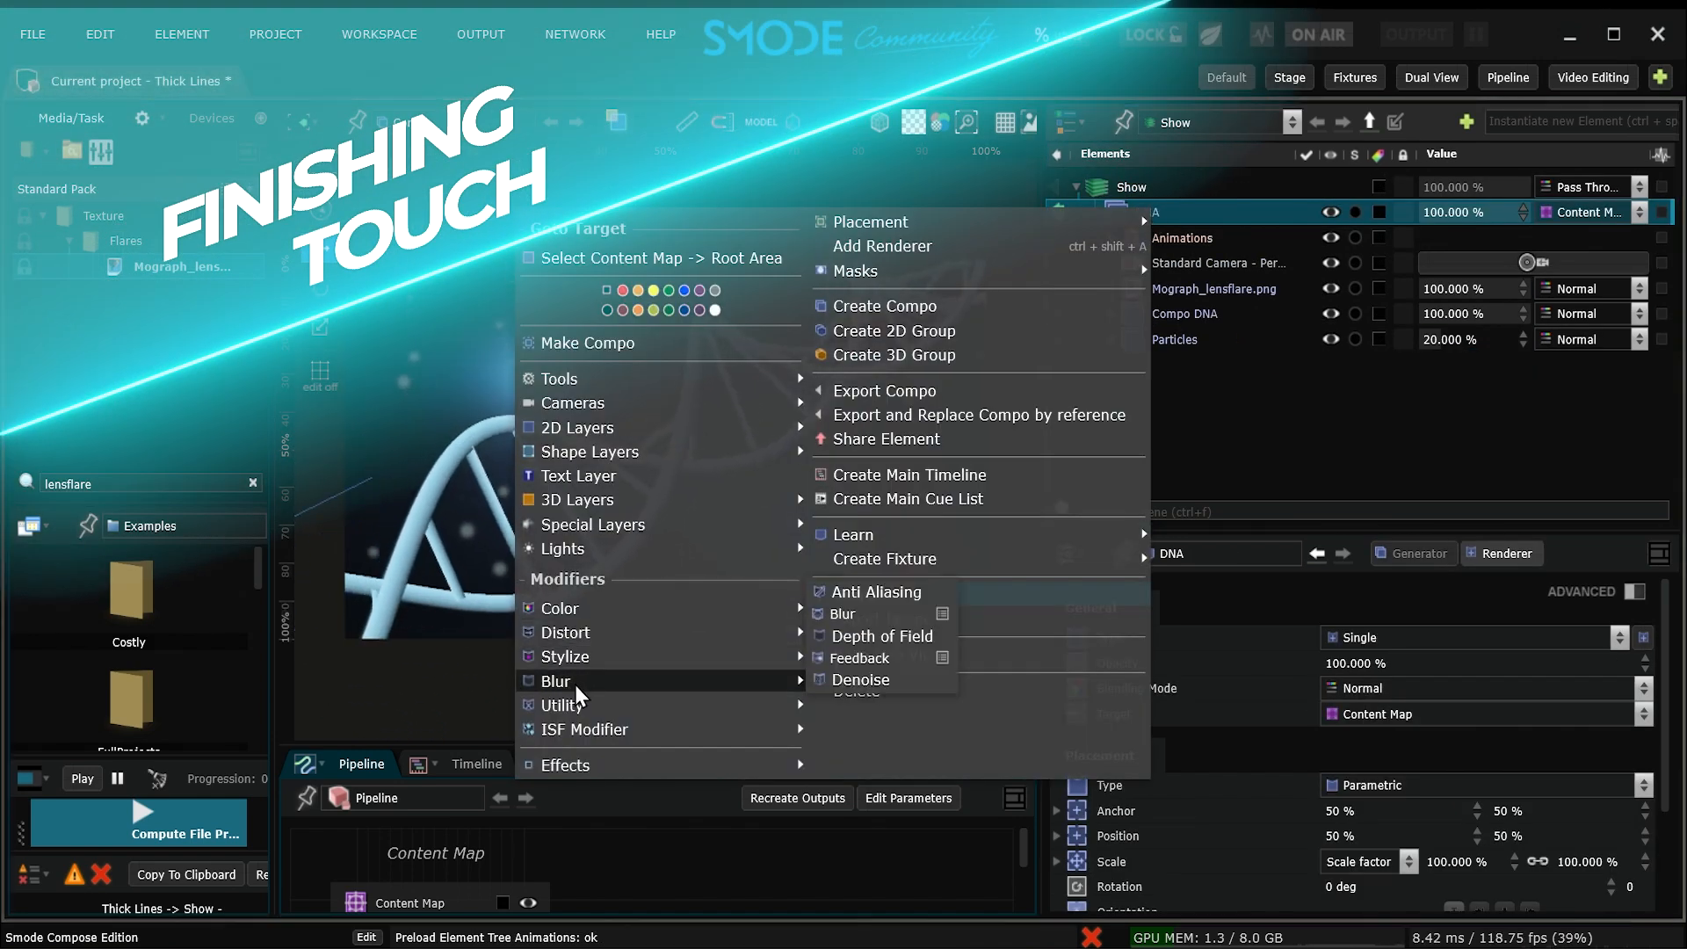
click(867, 611)
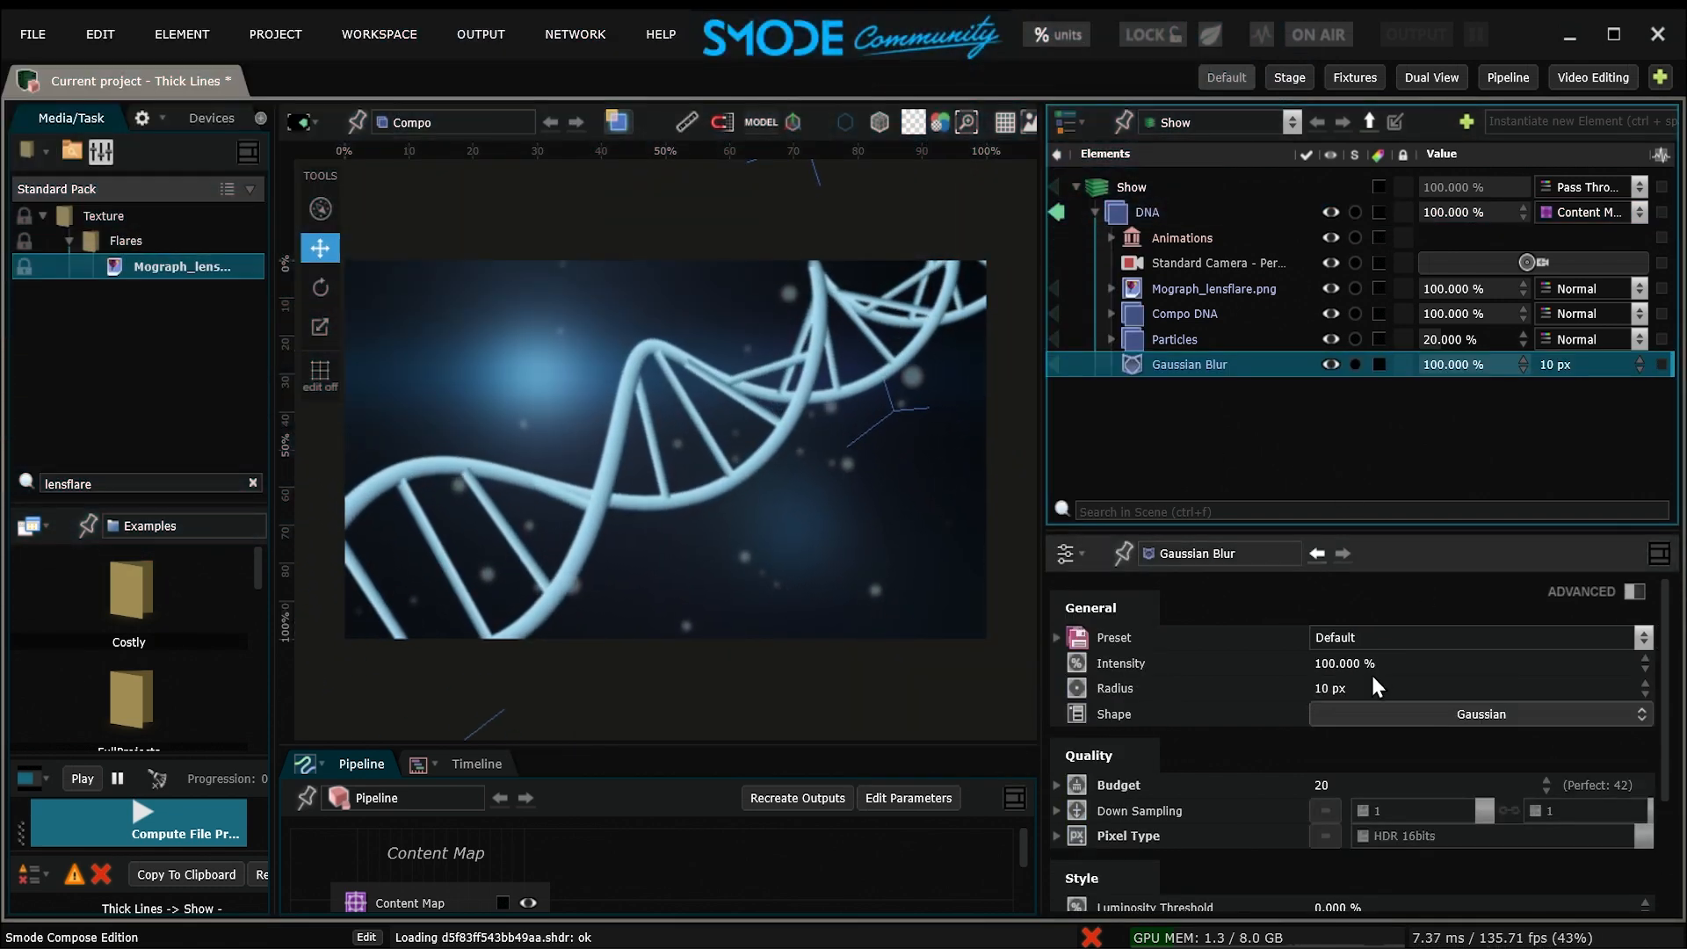
click(1373, 686)
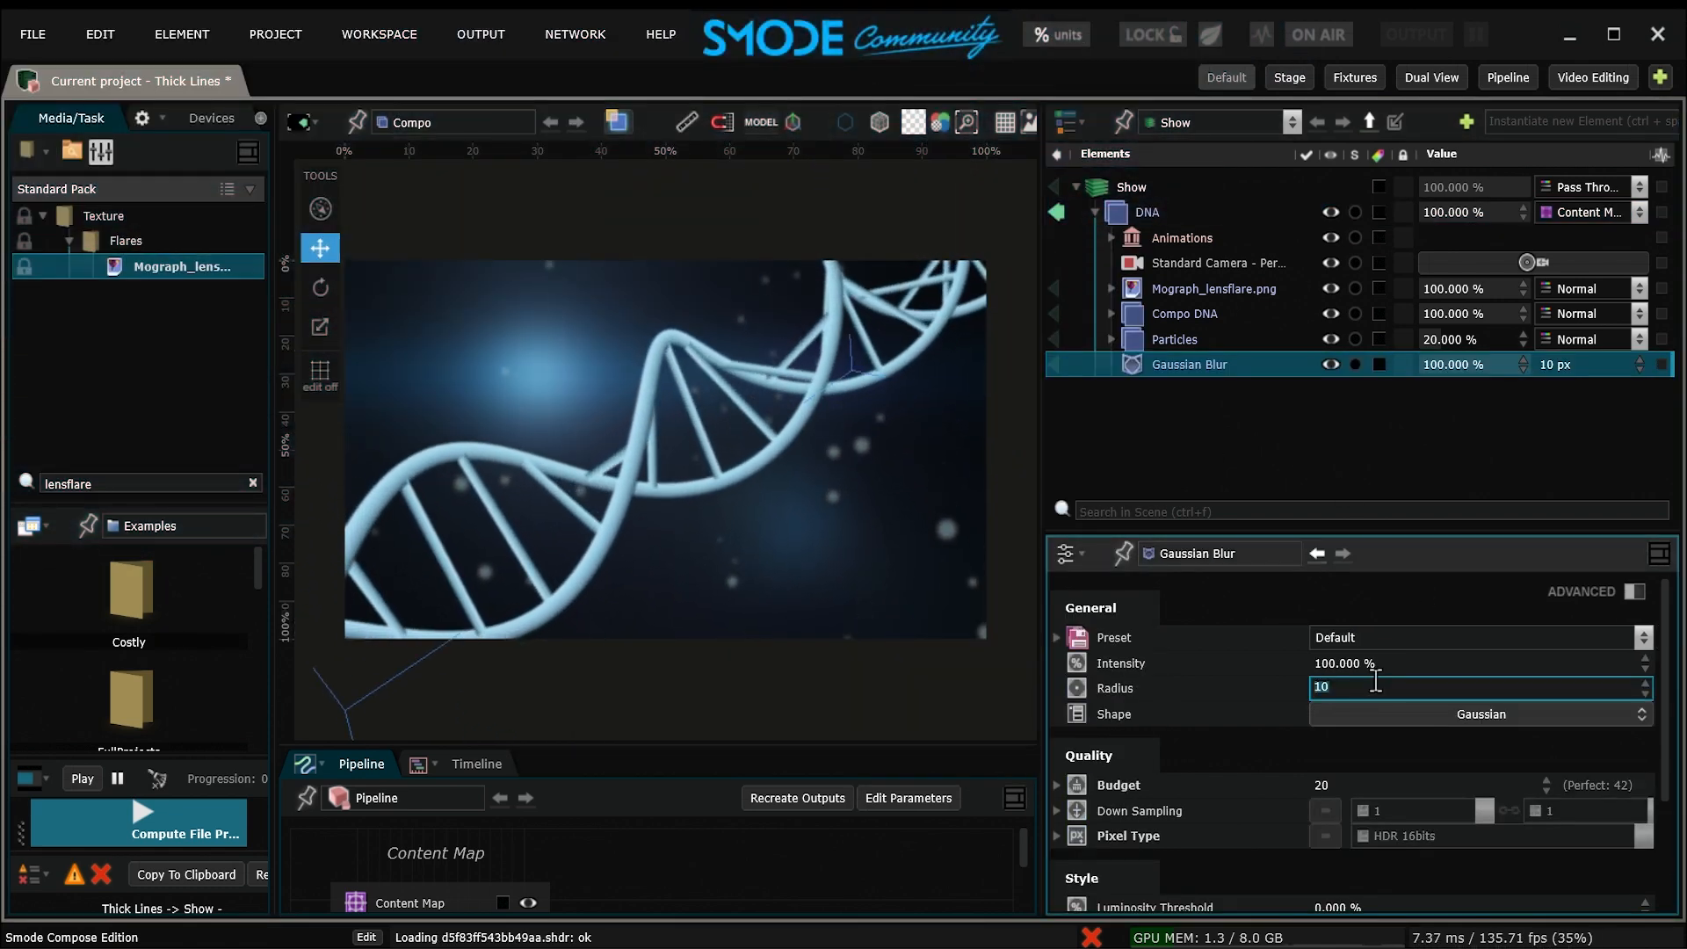
key(Return)
- Add a Circle Mask to the DNA compo's Gaussian Blur
right_click(1204, 362)
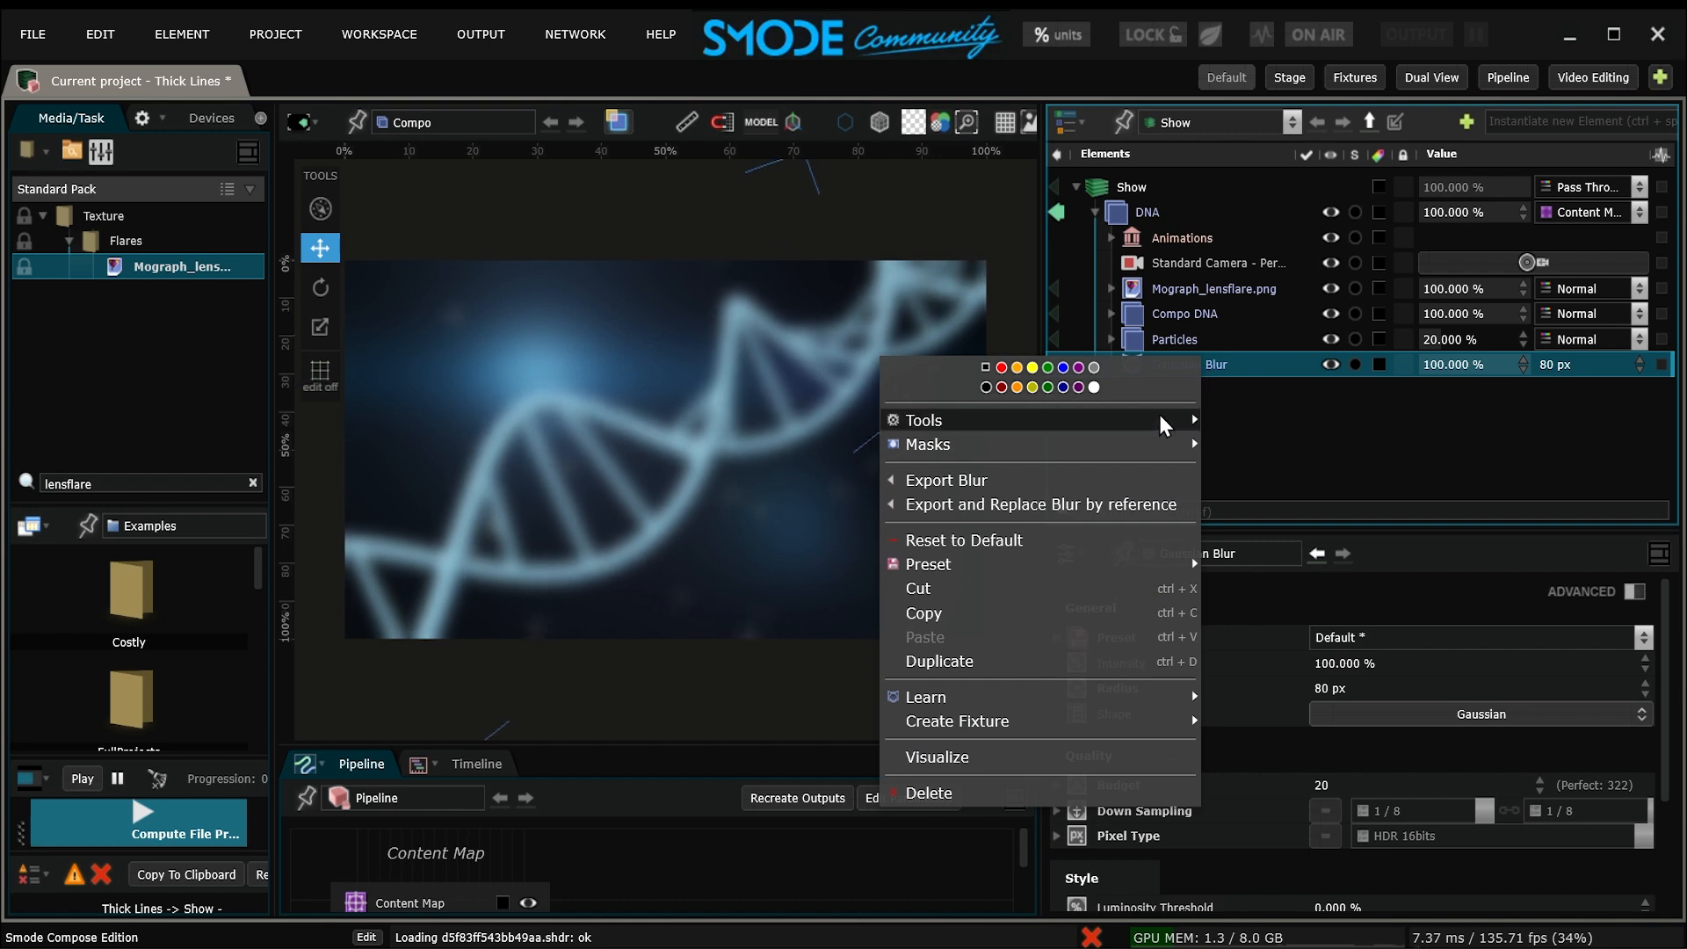
mouse_move(1147, 443)
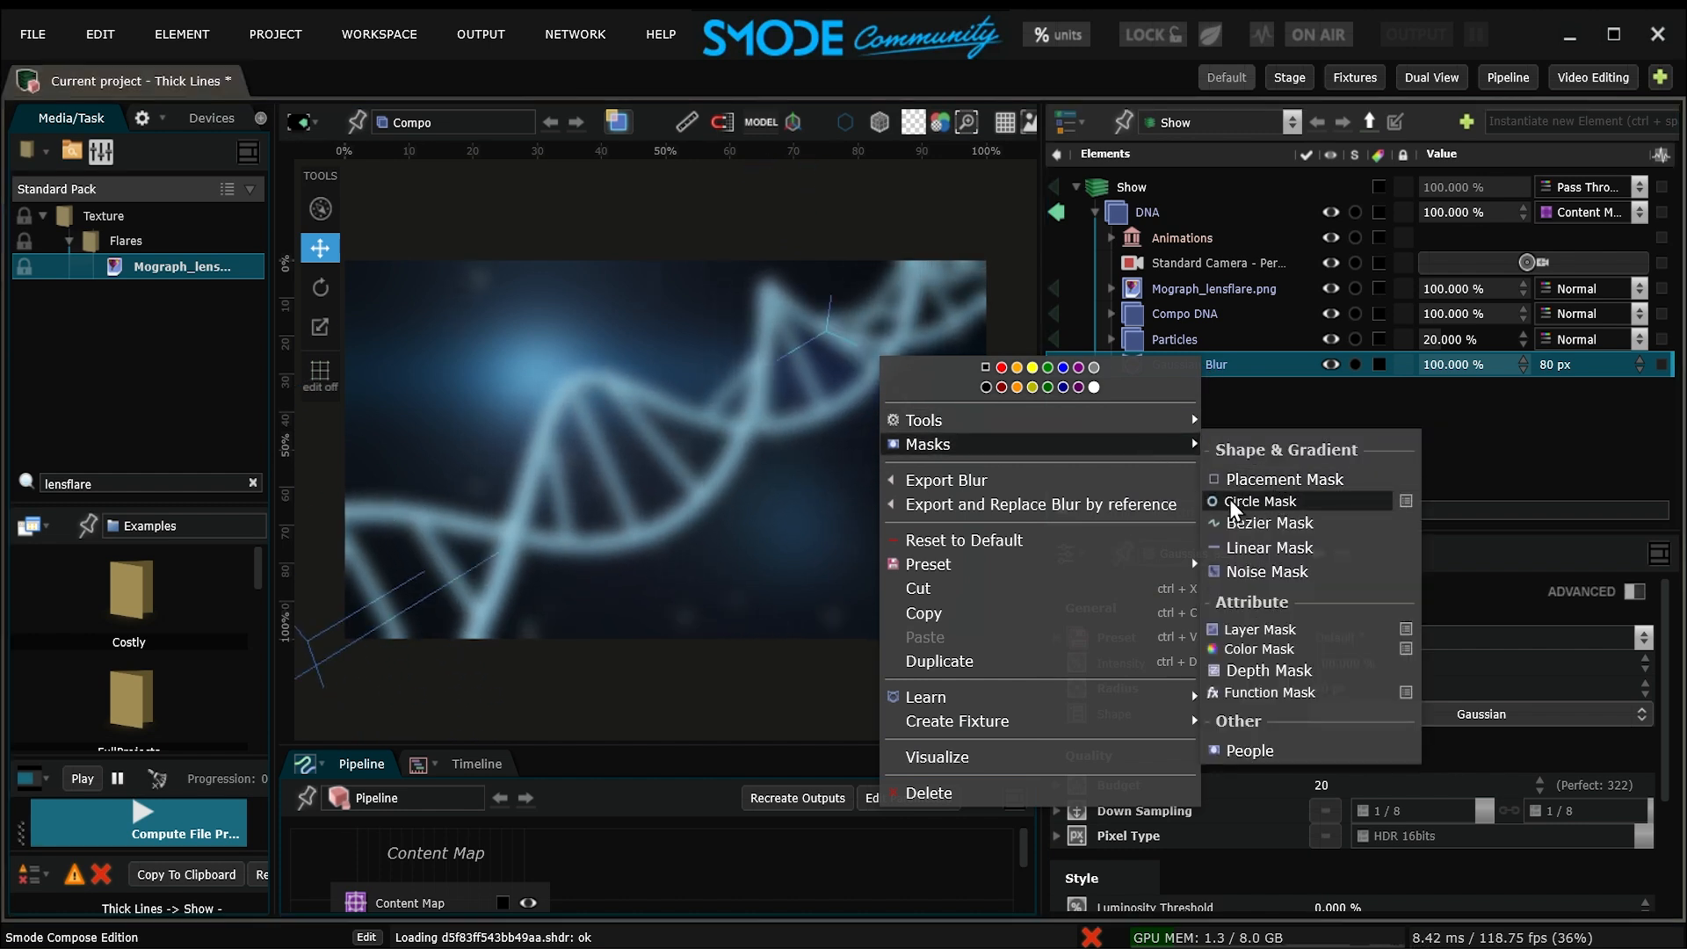
click(1314, 503)
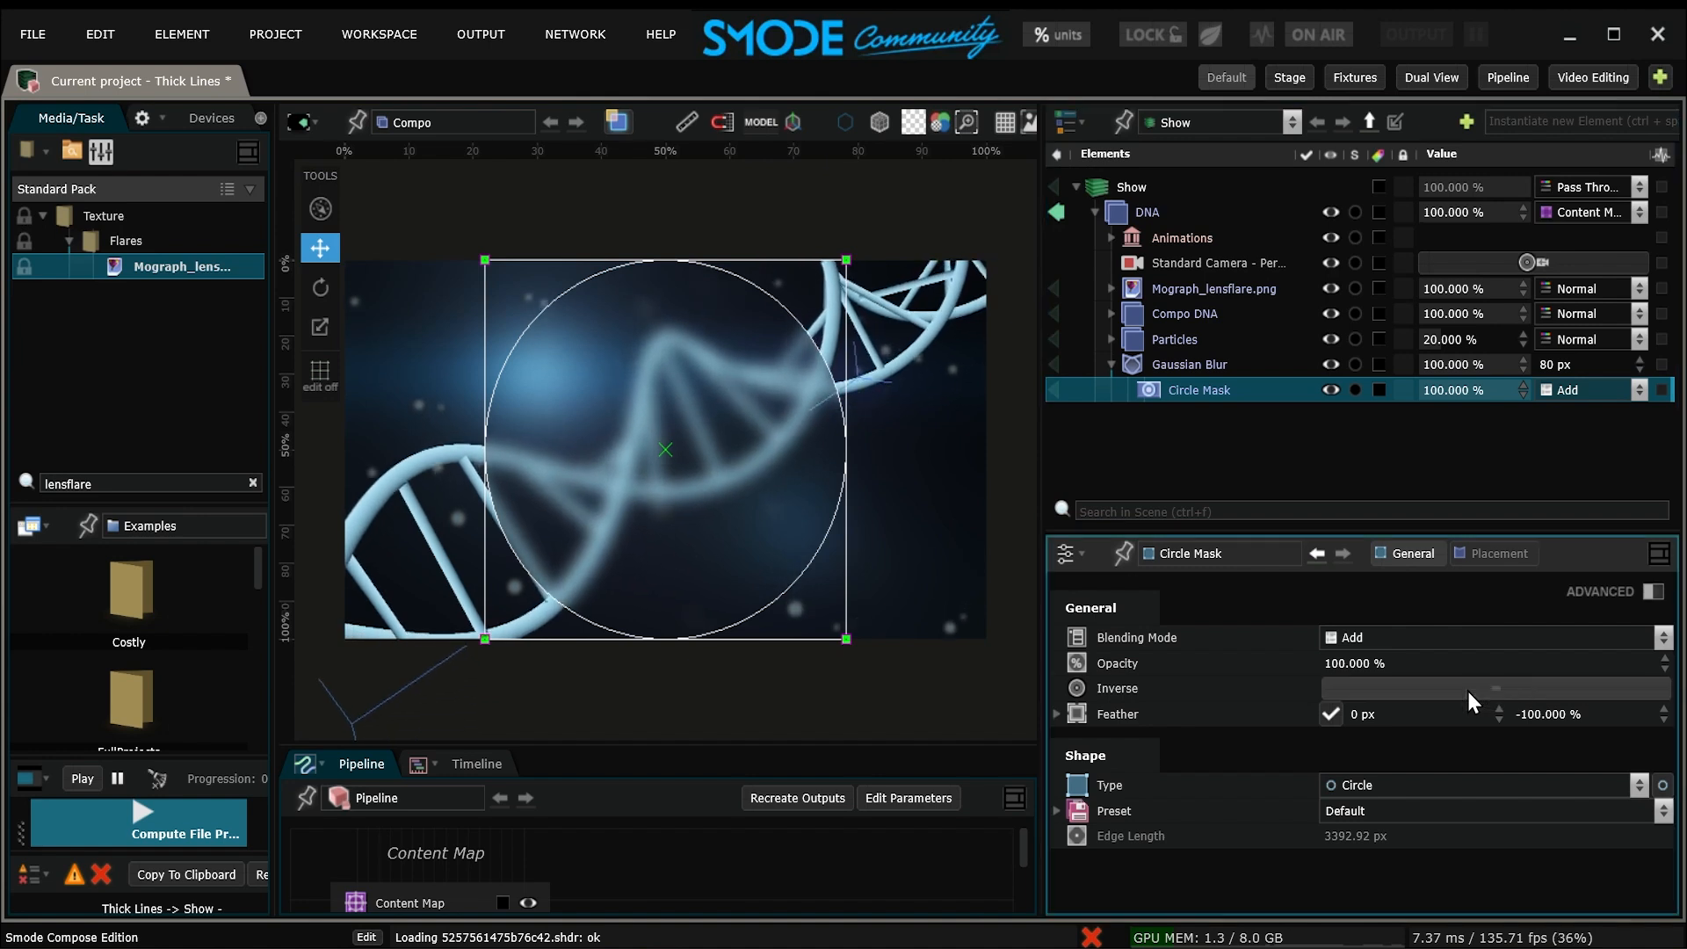
- Invert the Circle Mask and set its horizontal scale to 100 % so it spans the compo's width
click(1463, 554)
double_click(1535, 711)
text(100)
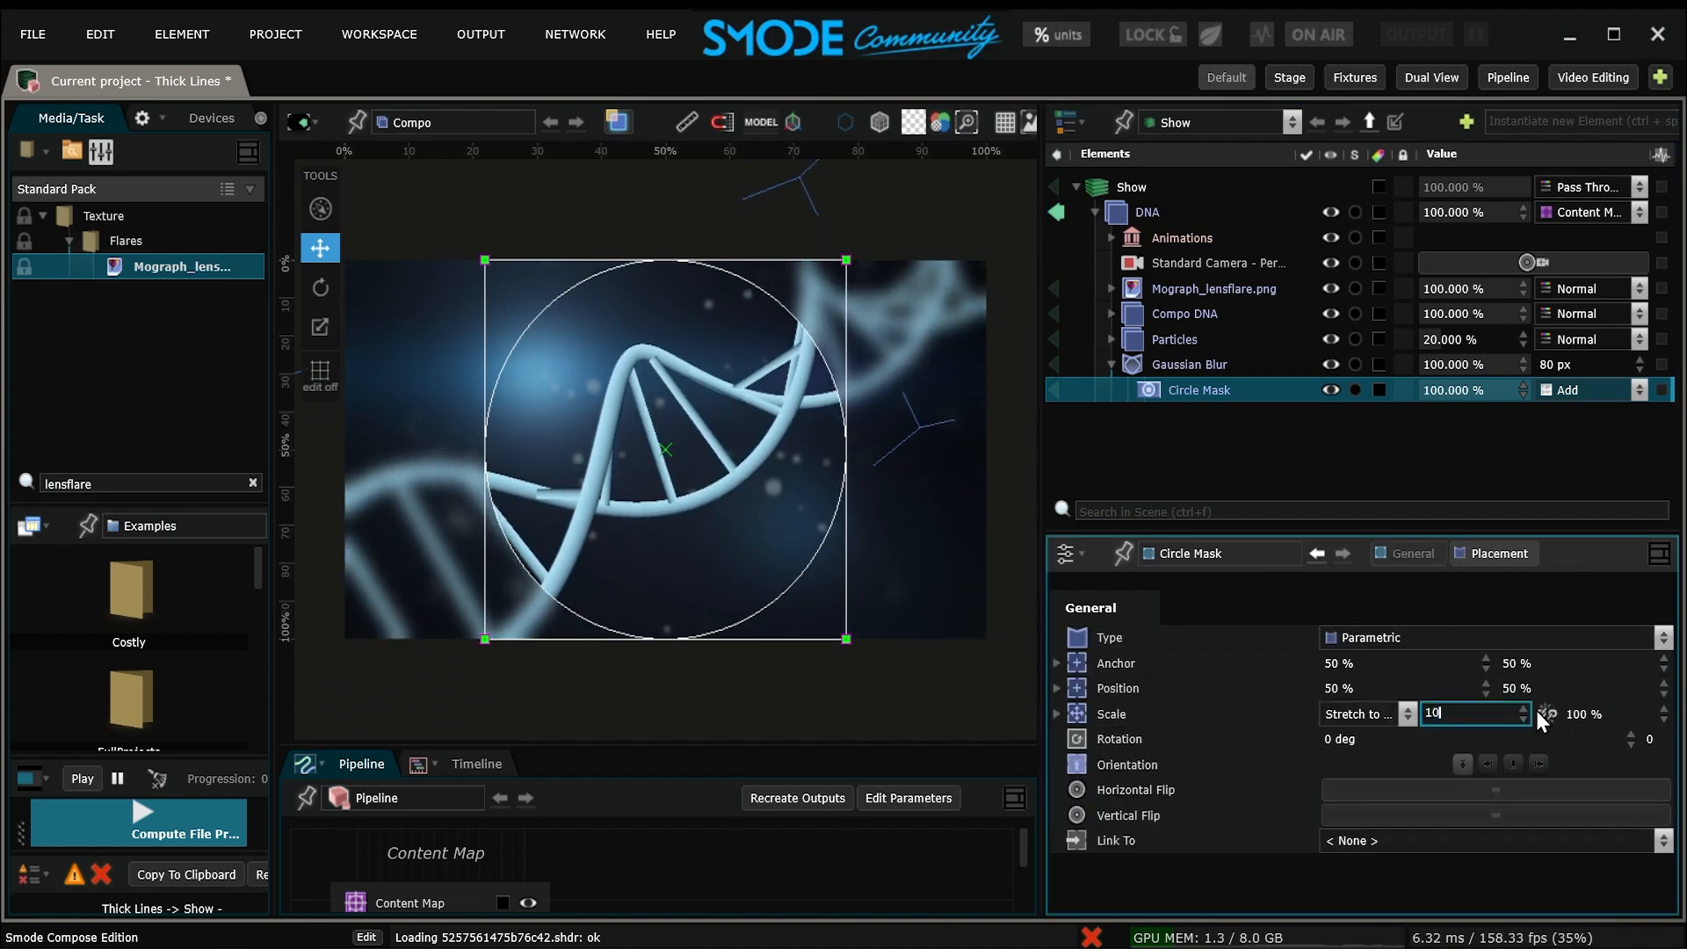
key(Tab)
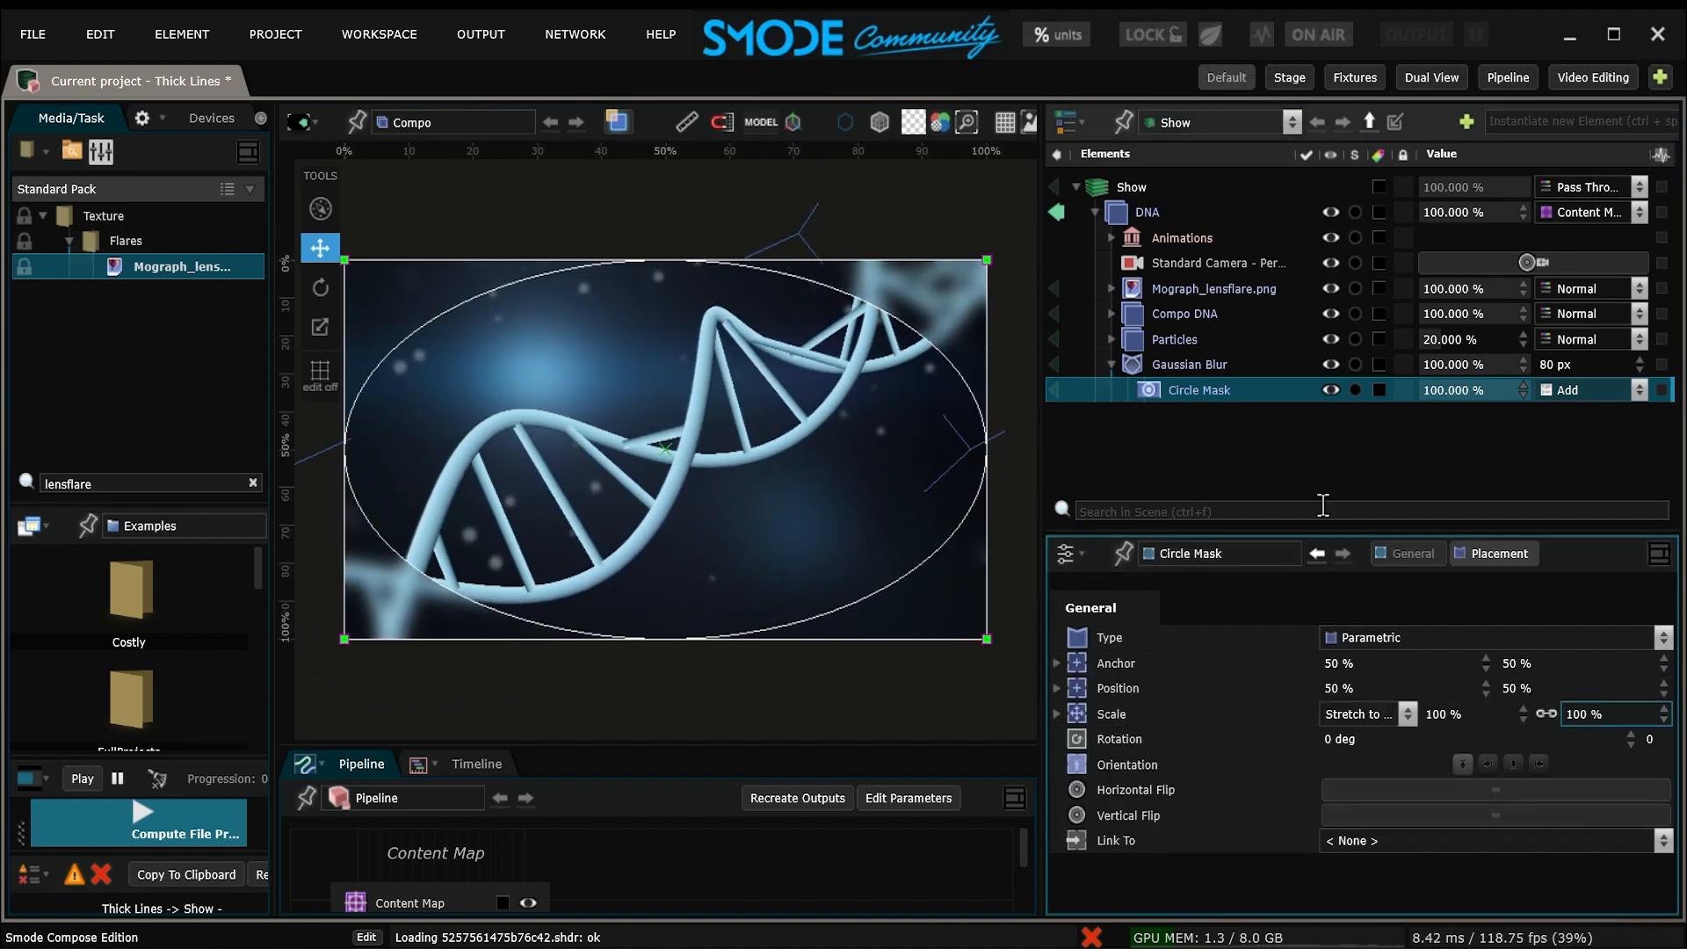
- Set the Circle Mask's feather to 400 px
click(1404, 552)
double_click(1397, 712)
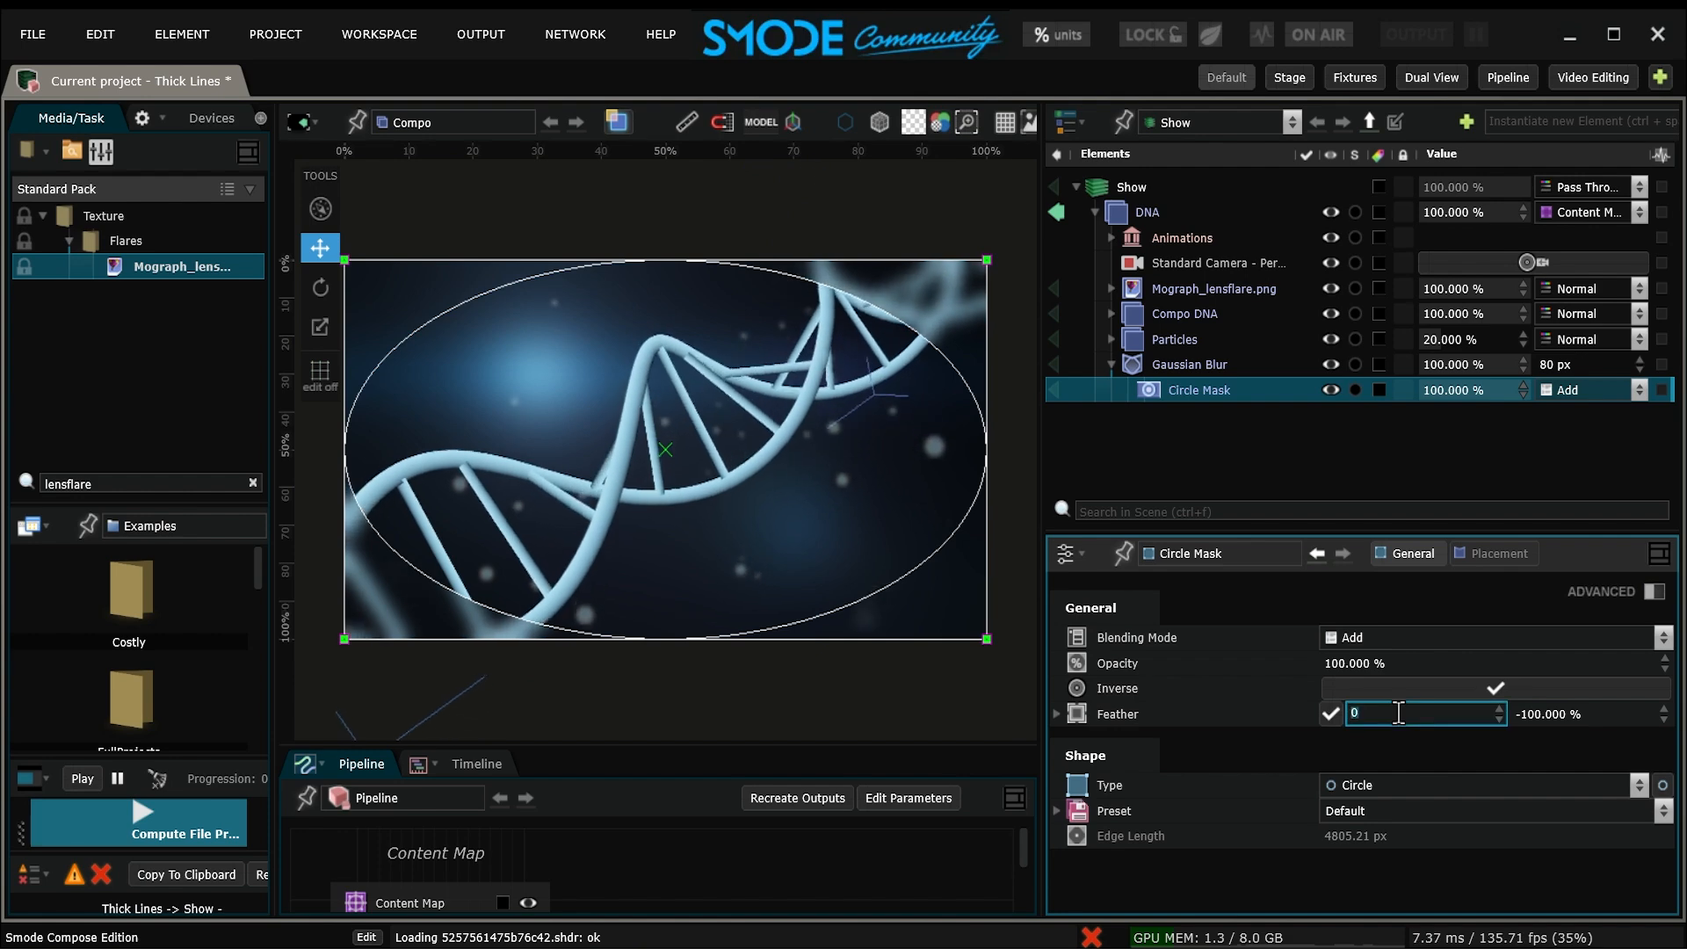
text(400)
key(Return)
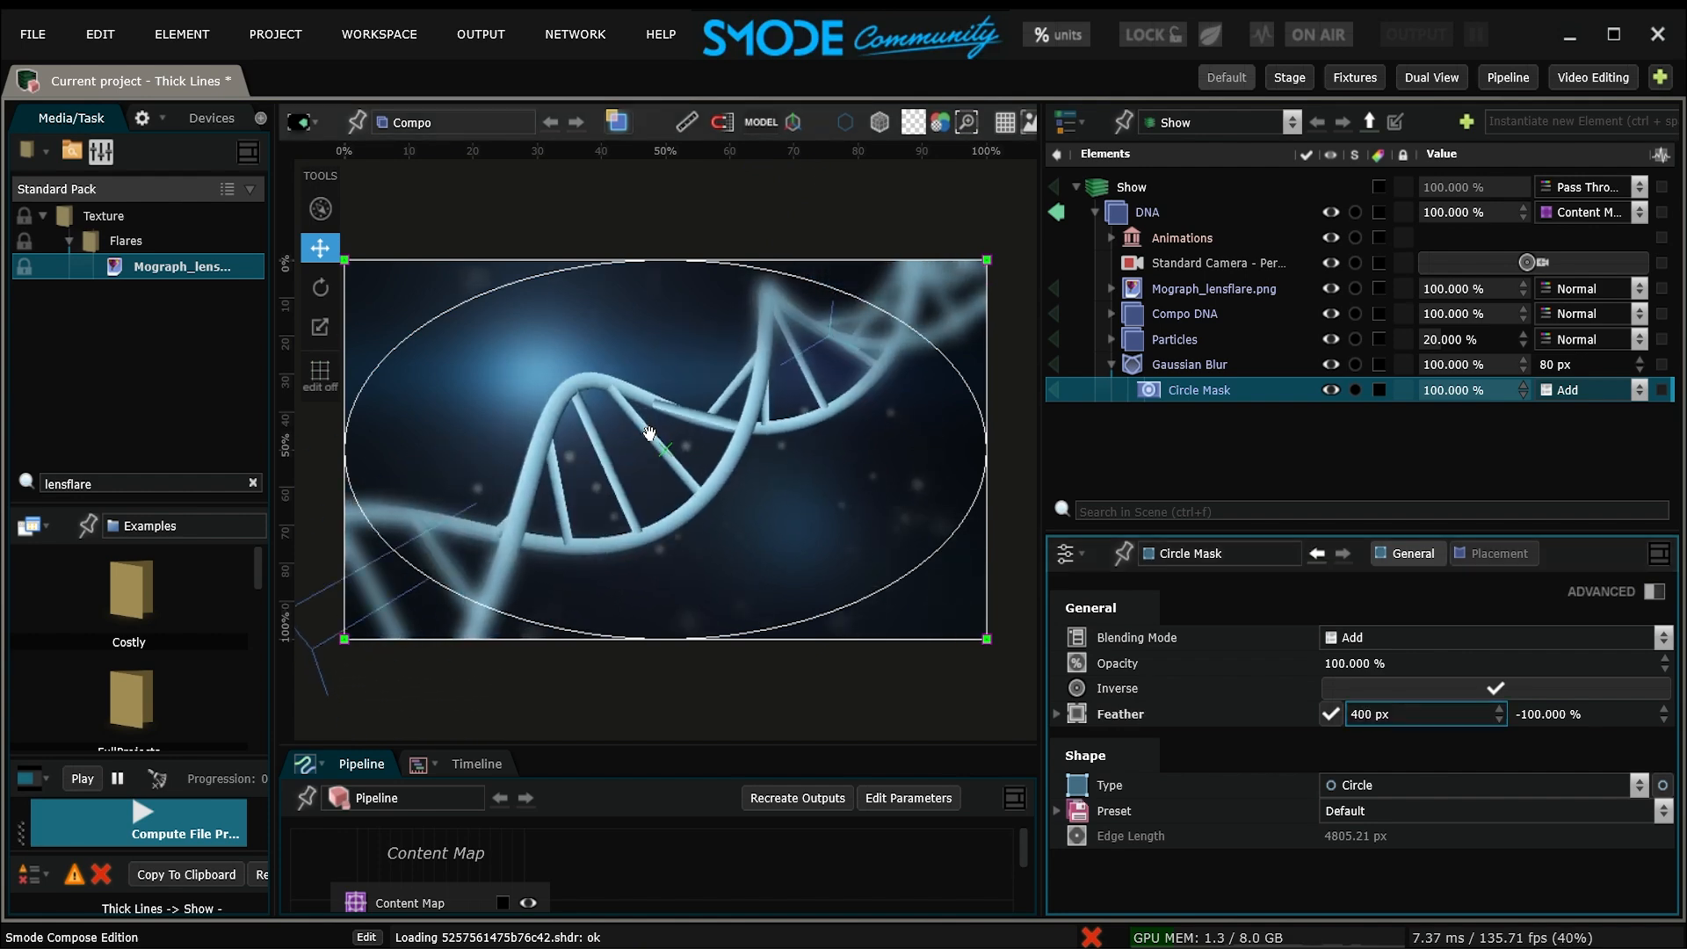